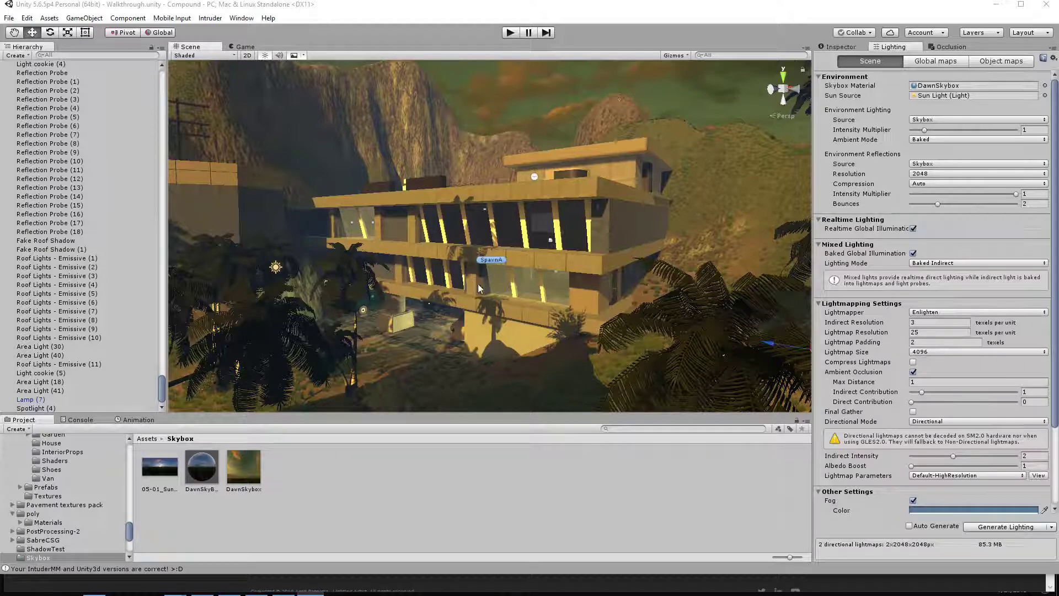
Examine the sunlit facade of the compound building in the scene.
mouse_move(487, 265)
alt+mouse_down()
mouse_move(591, 299)
mouse_move(483, 260)
alt+mouse_up()
alt+scroll(483, 260, up, 5)
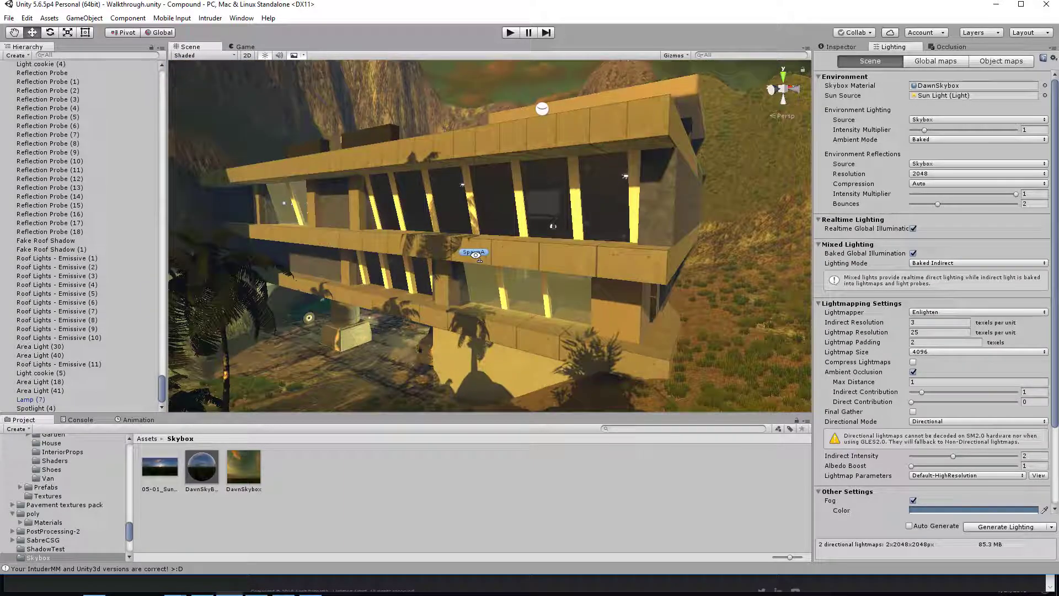
alt+drag(476, 255, 346, 261)
right_drag(346, 261, 439, 254)
key(s)
key(w)
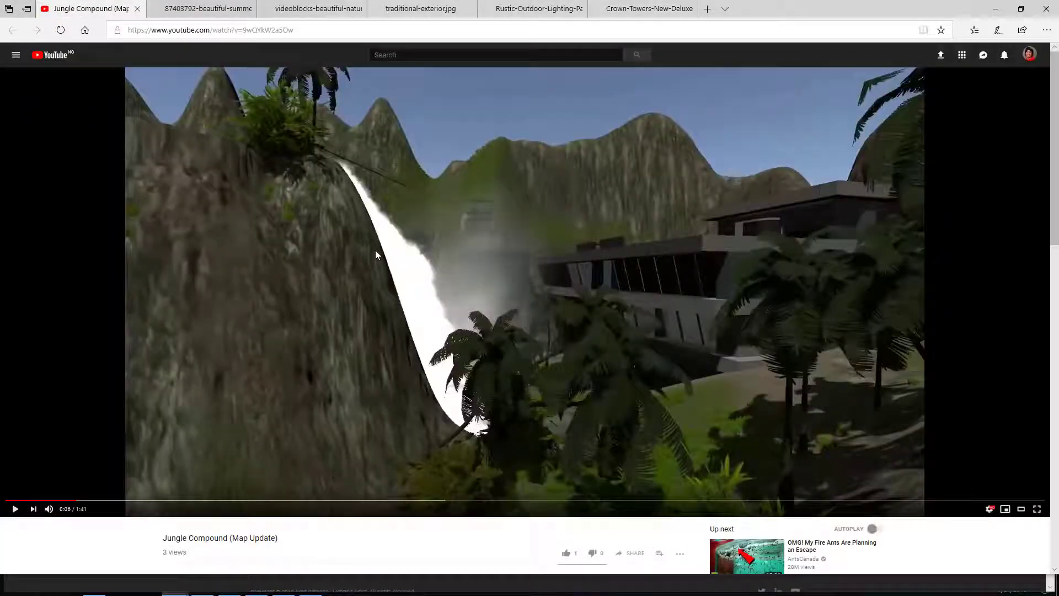
Switch to the browser and skim the Jungle Compound (Map Update) video up to the Intruder title, then pause it.
click(375, 254)
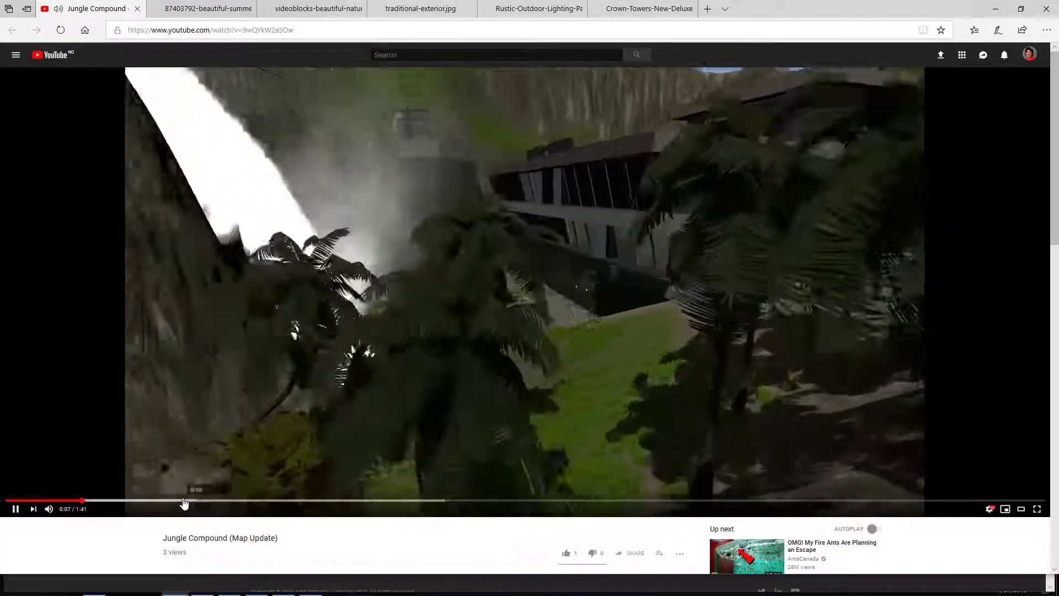
click(185, 501)
click(267, 501)
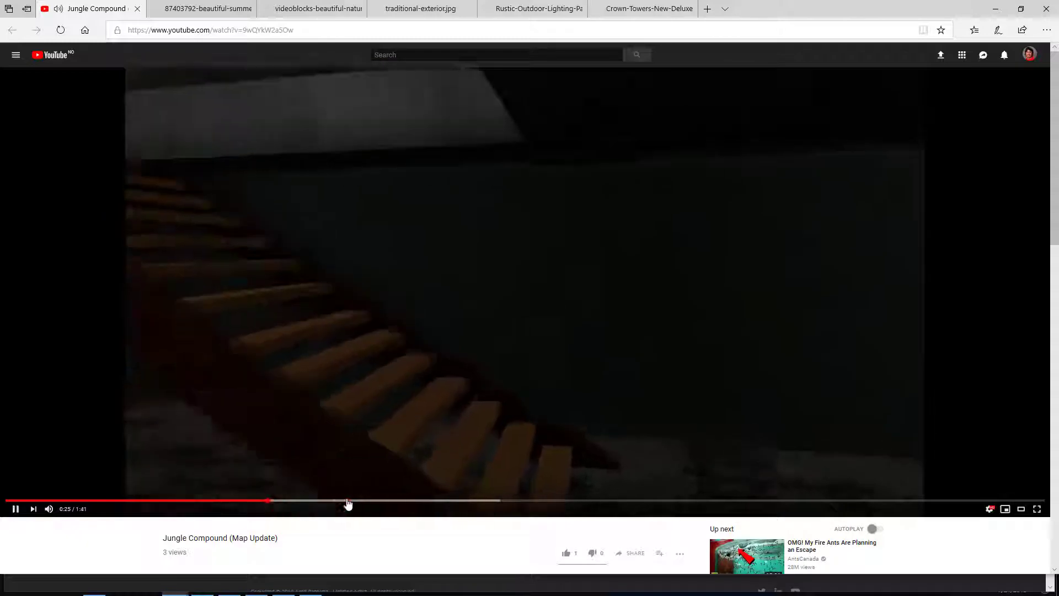
click(348, 501)
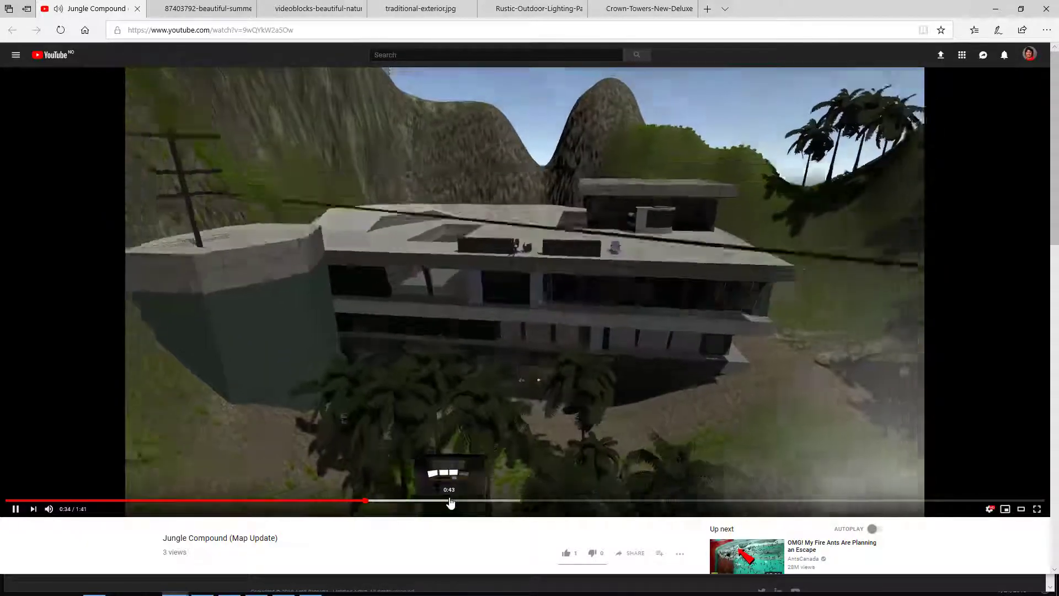
click(450, 502)
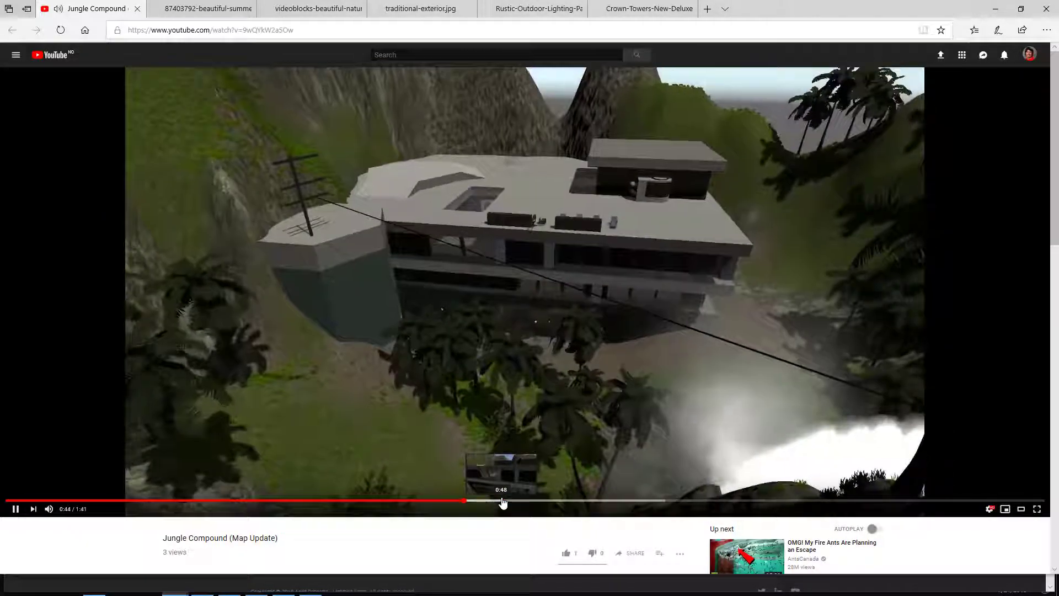
click(502, 501)
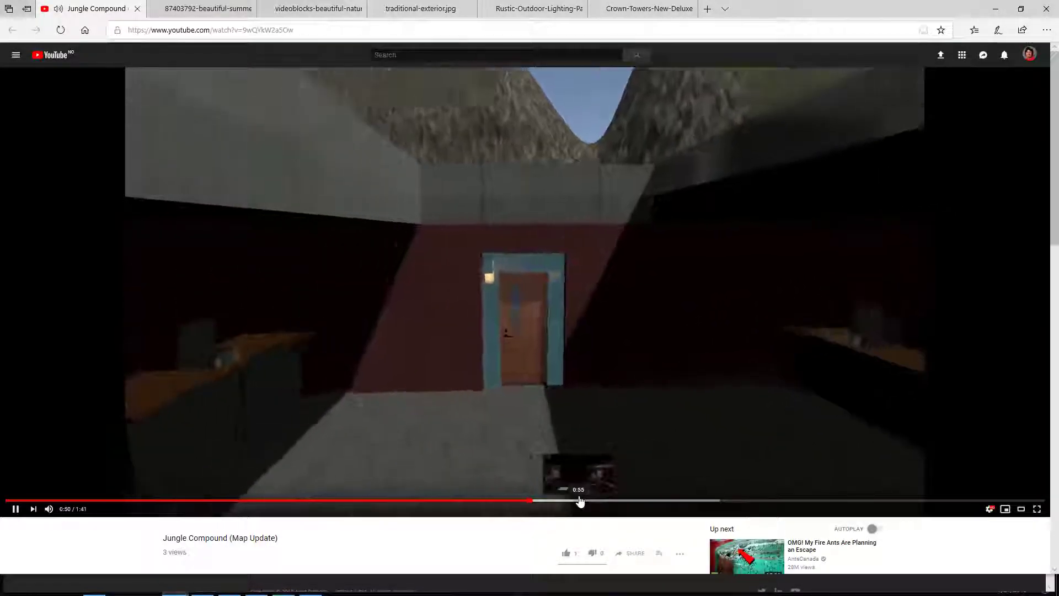
click(637, 501)
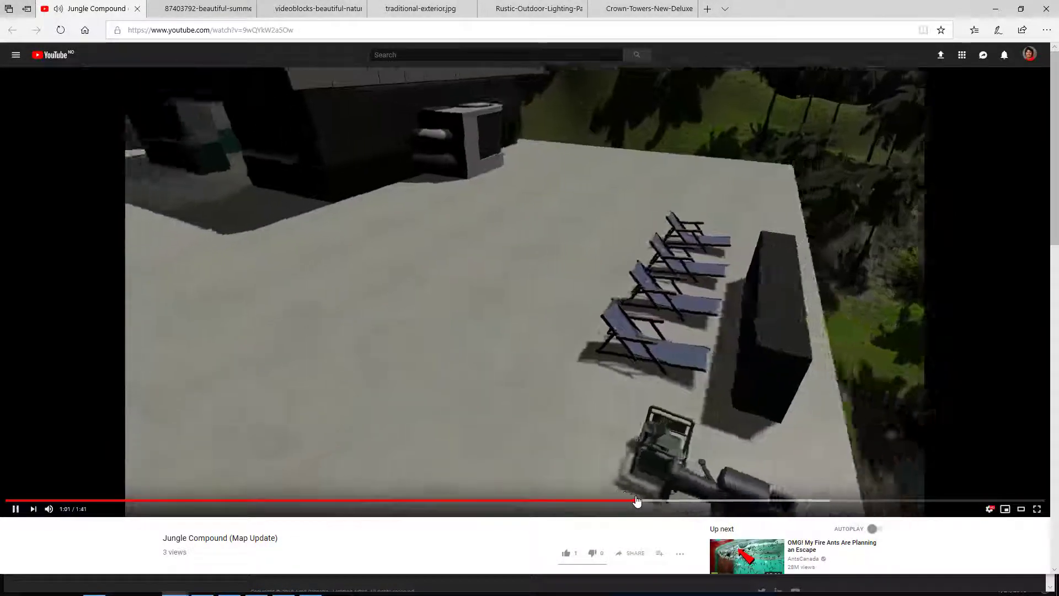
click(825, 501)
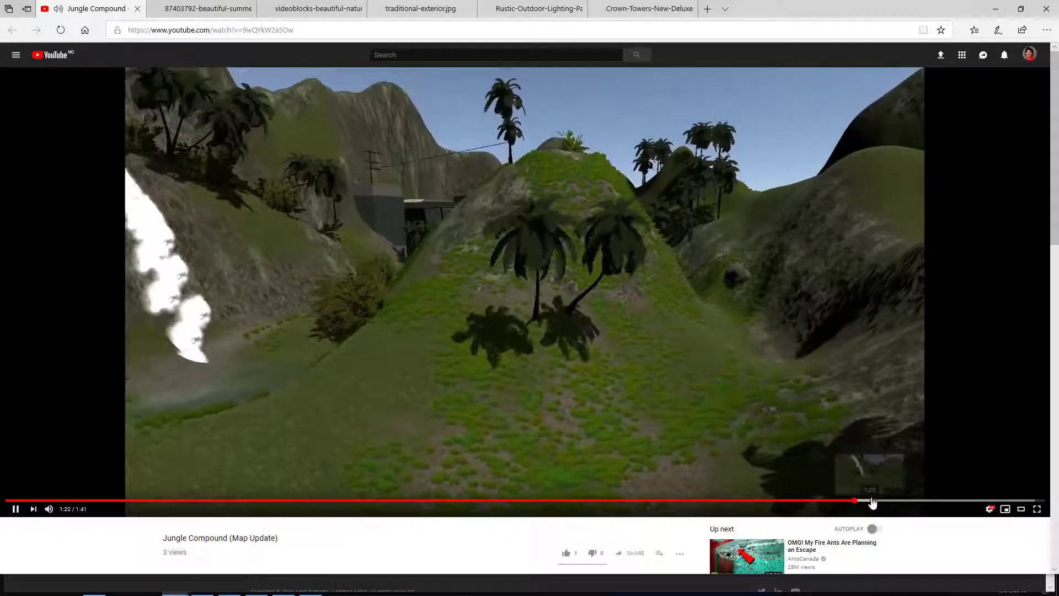
click(953, 501)
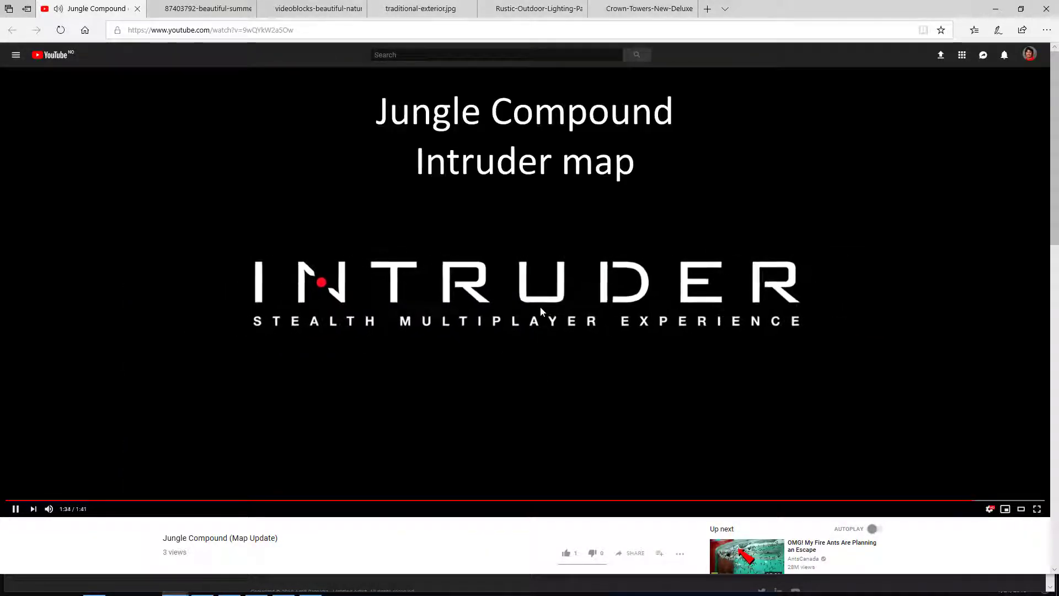
click(544, 419)
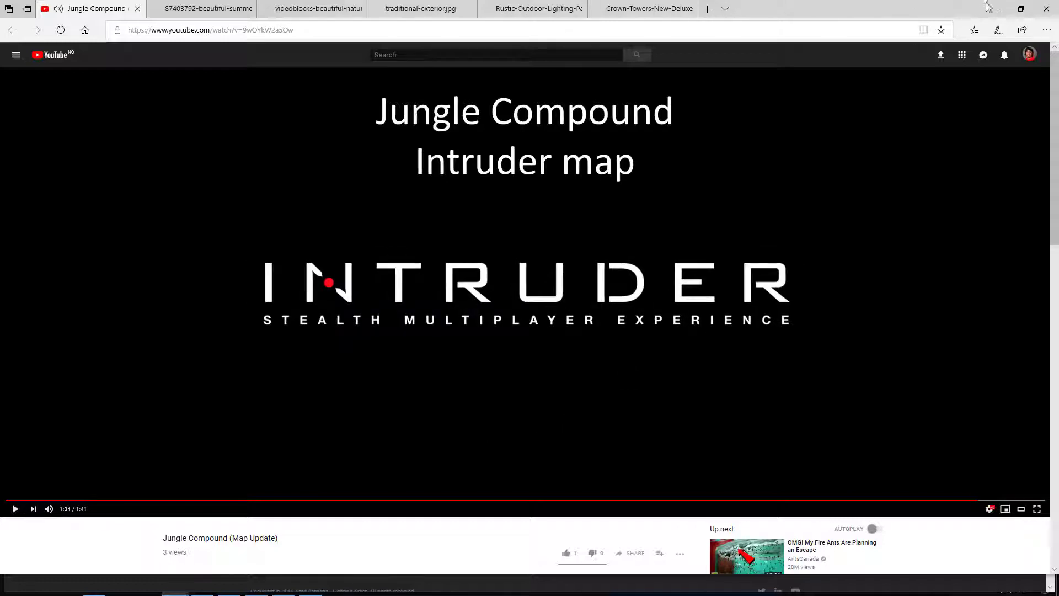
Review the open reference images of tropical sunsets, a warmly lit exterior, outdoor lighting and the hotel suite interior.
mouse_move(197, 9)
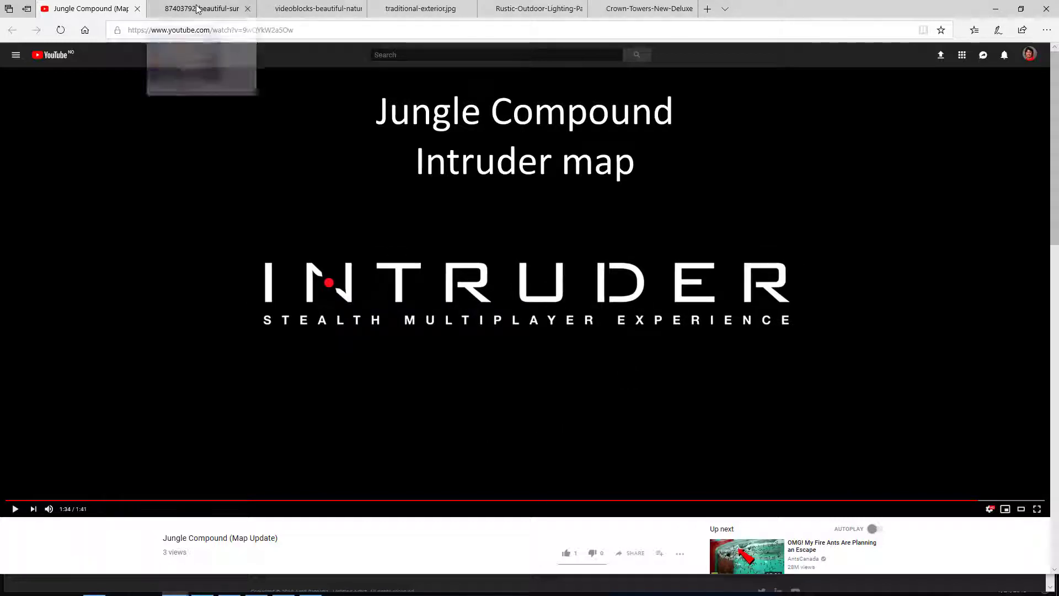
click(198, 9)
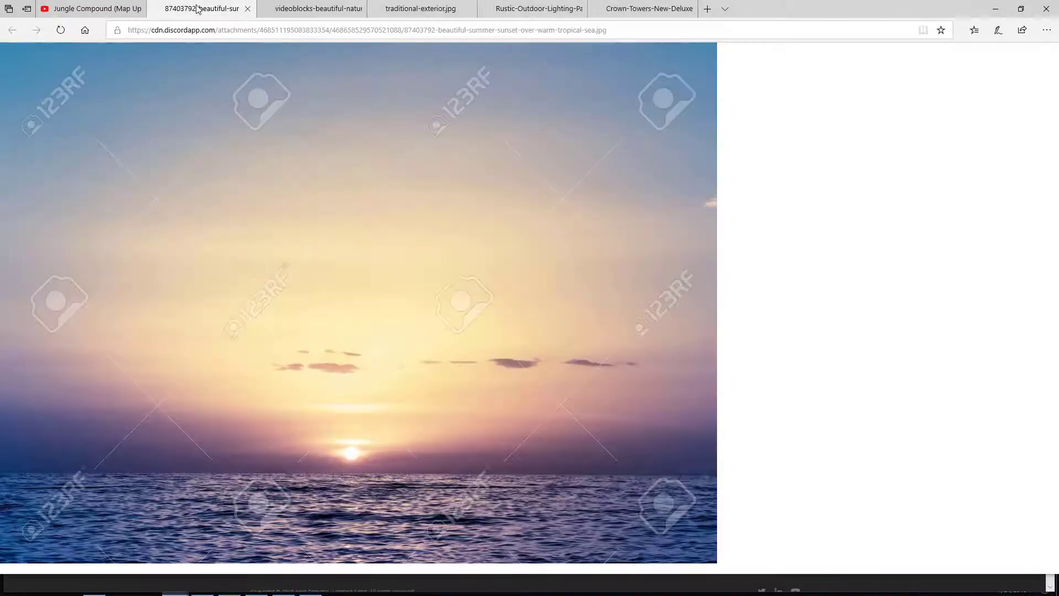
click(291, 6)
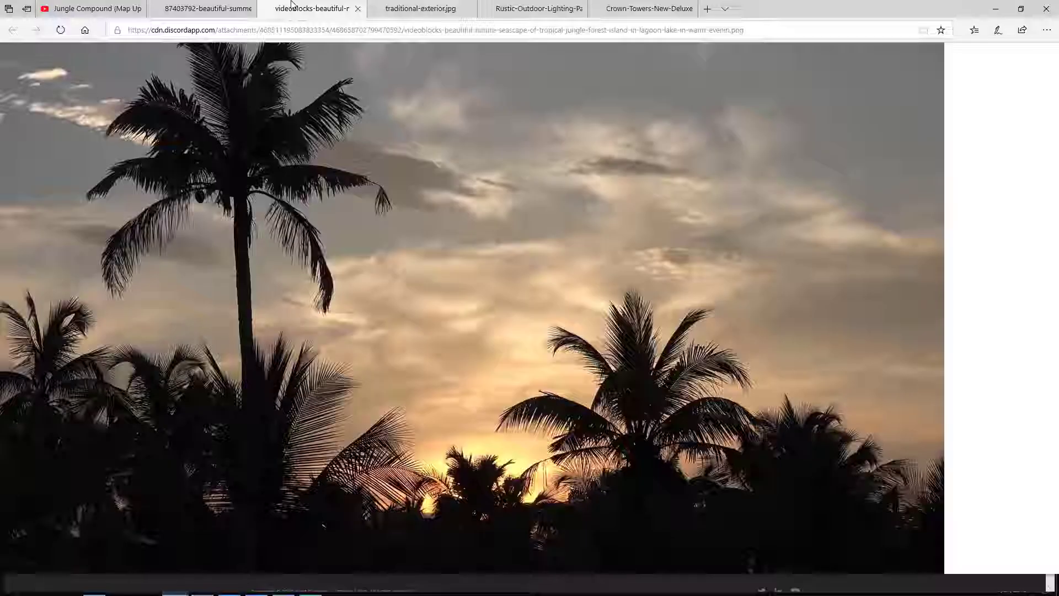
click(393, 6)
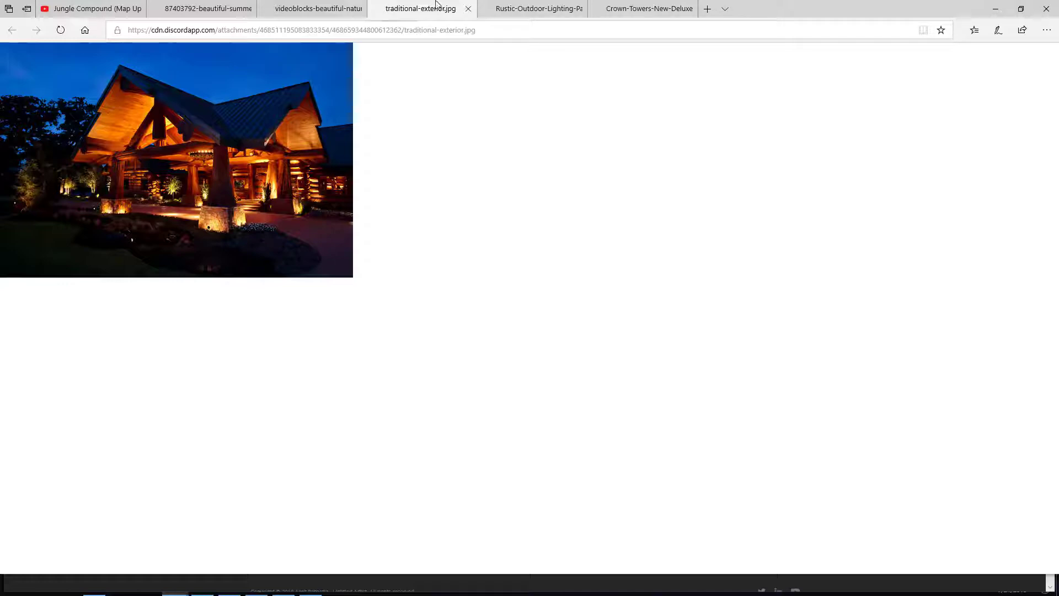
click(533, 8)
click(626, 6)
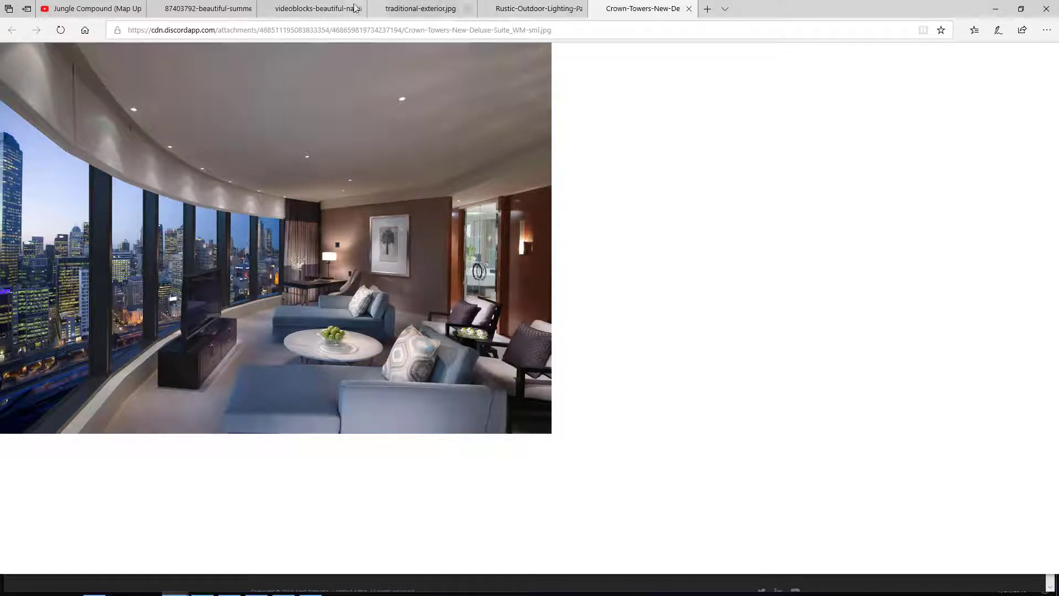
click(243, 8)
click(287, 7)
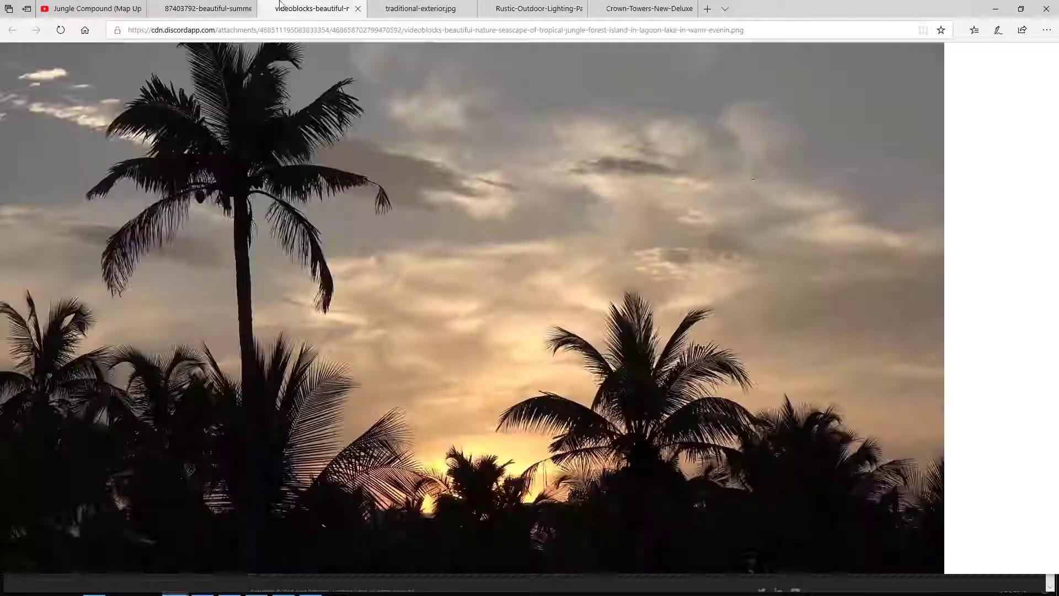
click(409, 7)
click(328, 7)
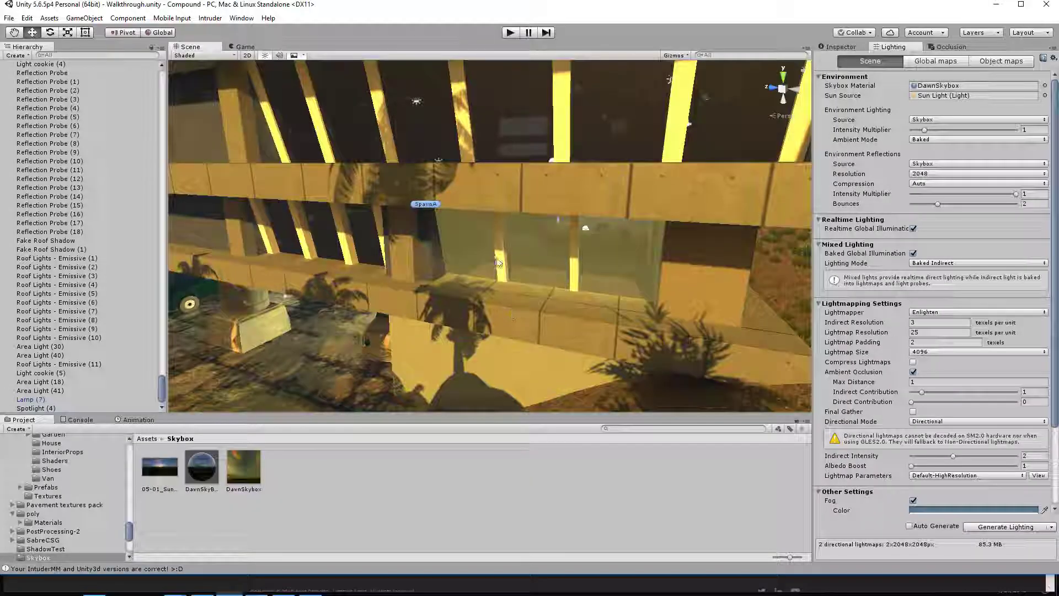
Return to Unity, face the sunset, and examine the 05-01_Sun_D and DawnSkyBox texture import settings, including the texture shape options.
right_drag(353, 198, 471, 201)
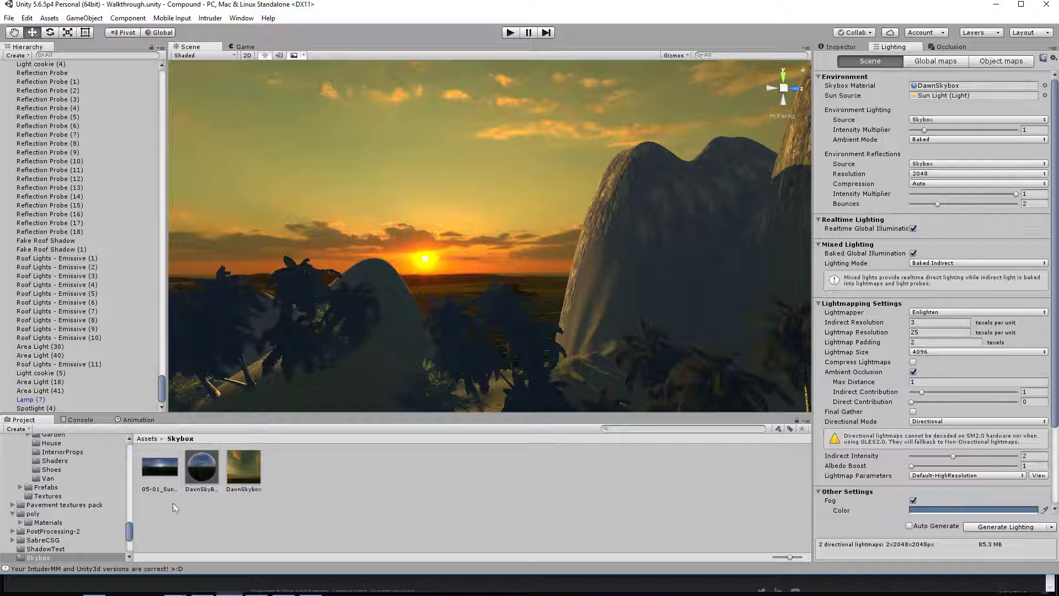
click(159, 468)
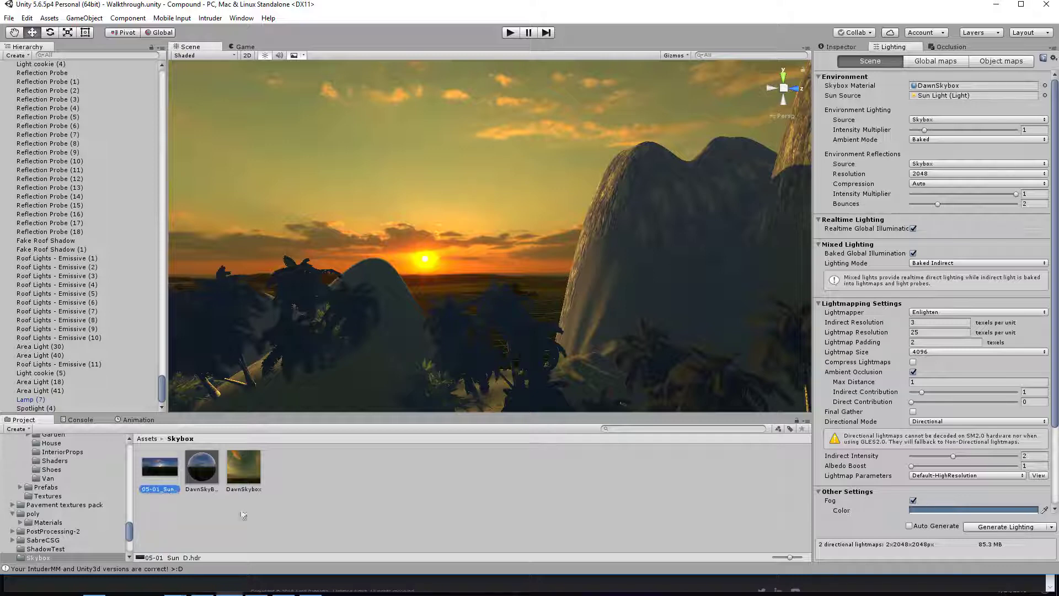
click(837, 46)
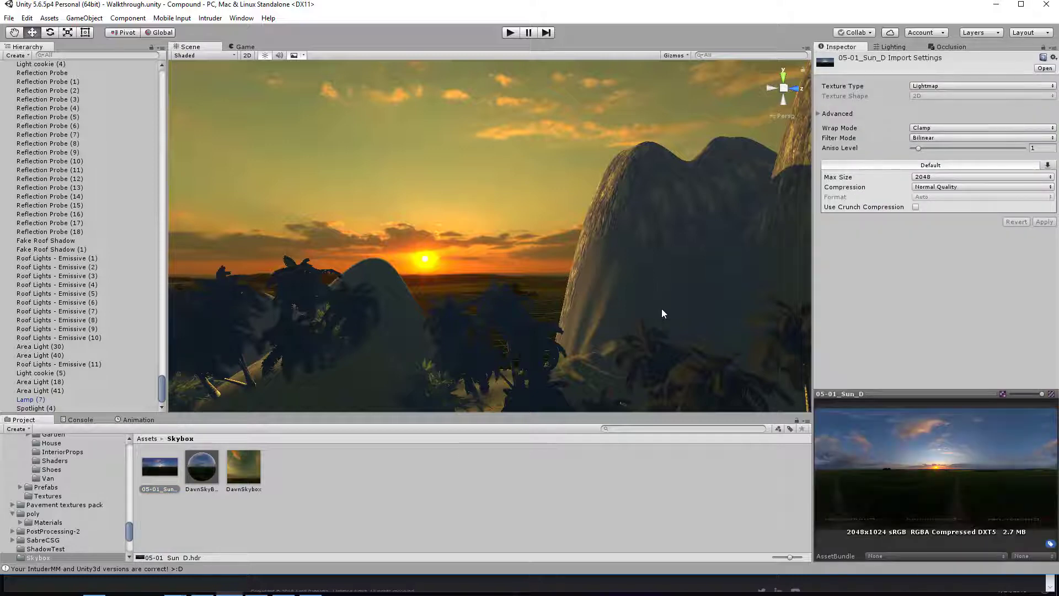
click(203, 468)
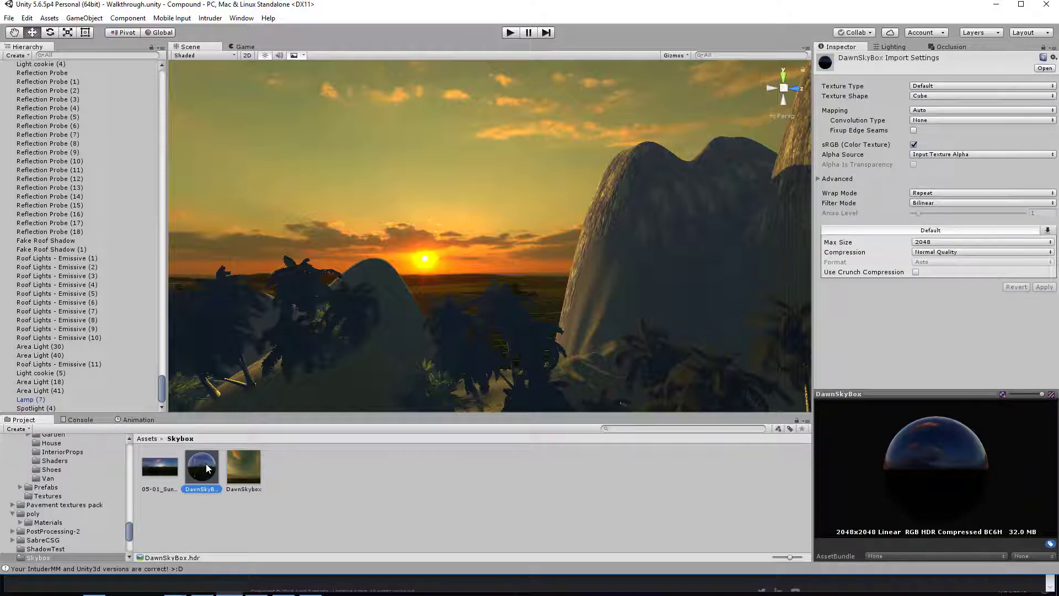
click(953, 95)
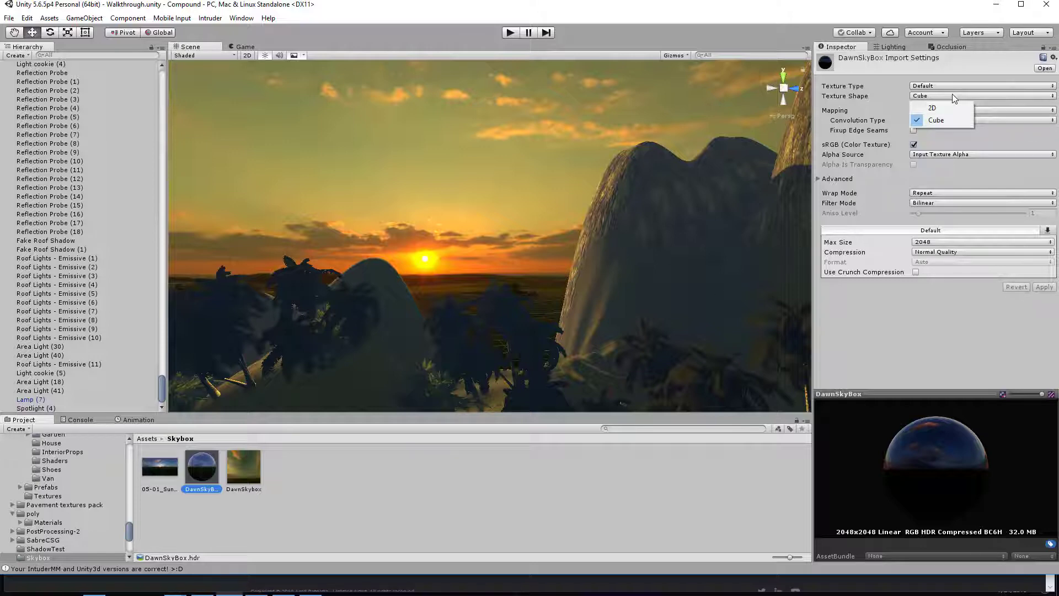
click(655, 493)
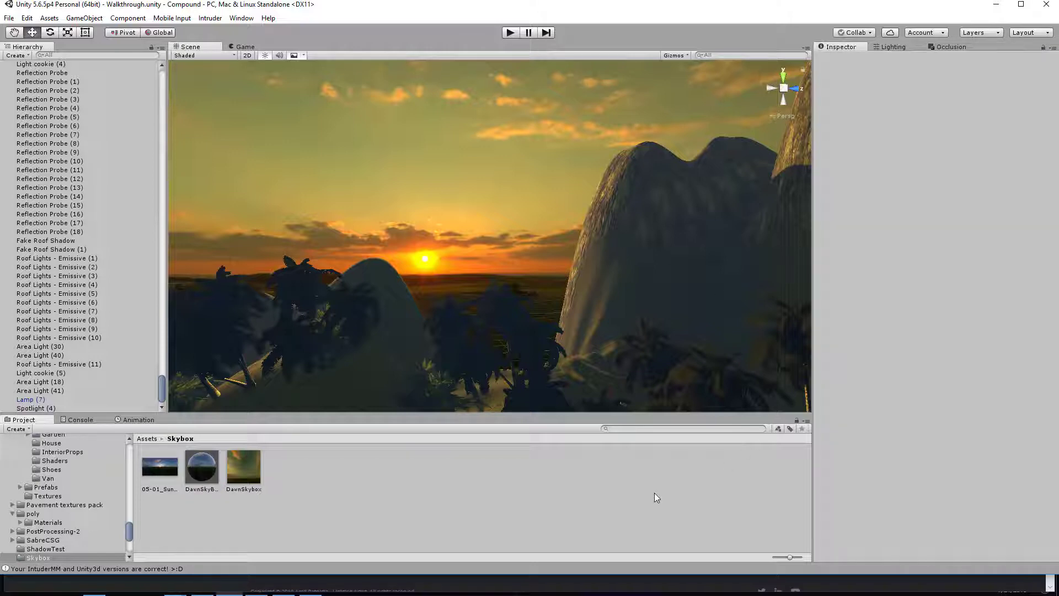
Compare the DawnSkybox material's cubemap settings with its DawnSkyBox source texture.
click(249, 455)
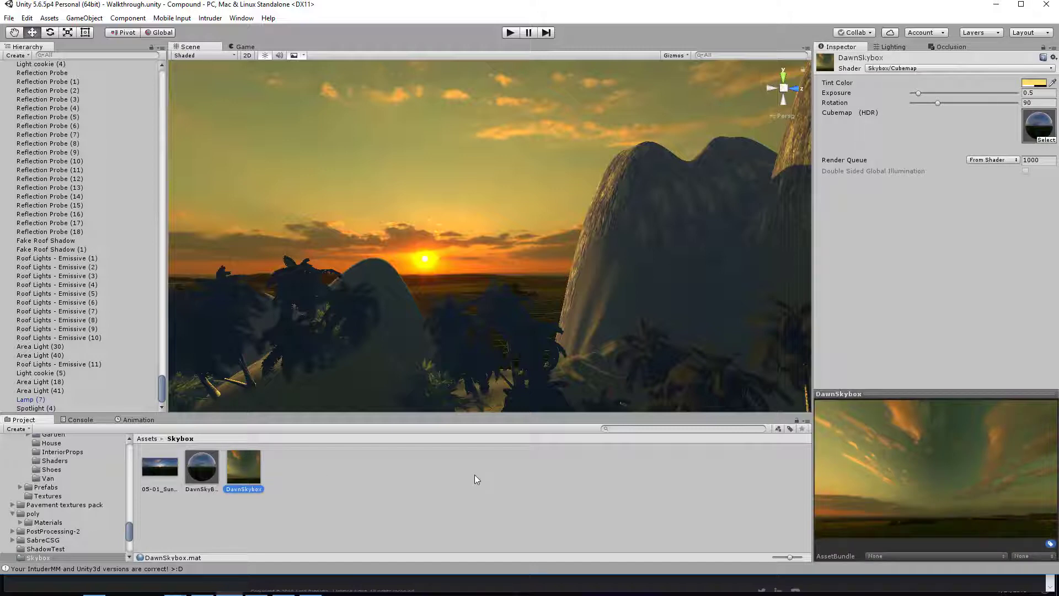
click(211, 474)
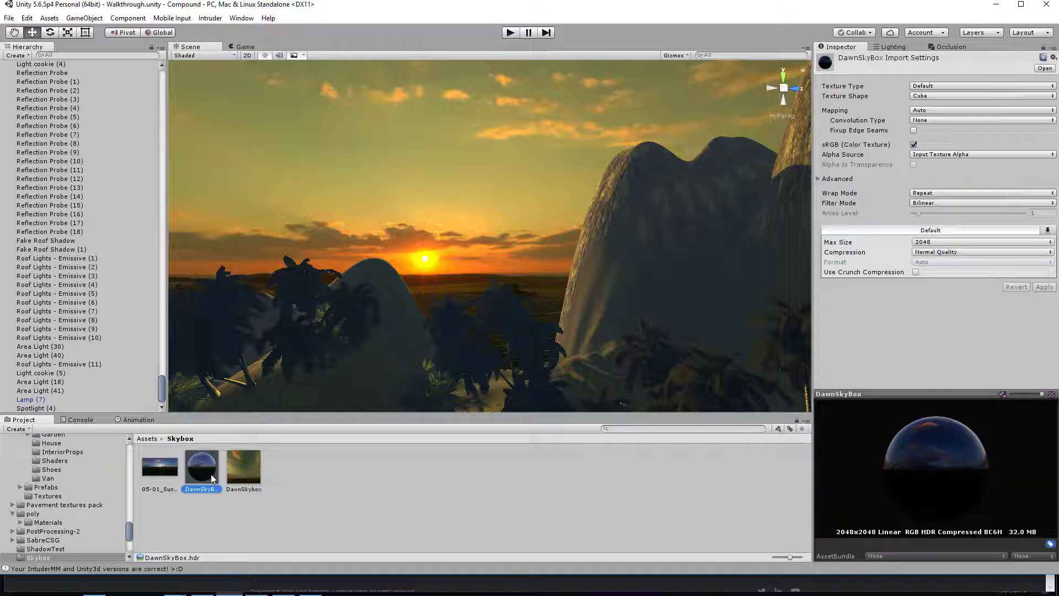
click(246, 472)
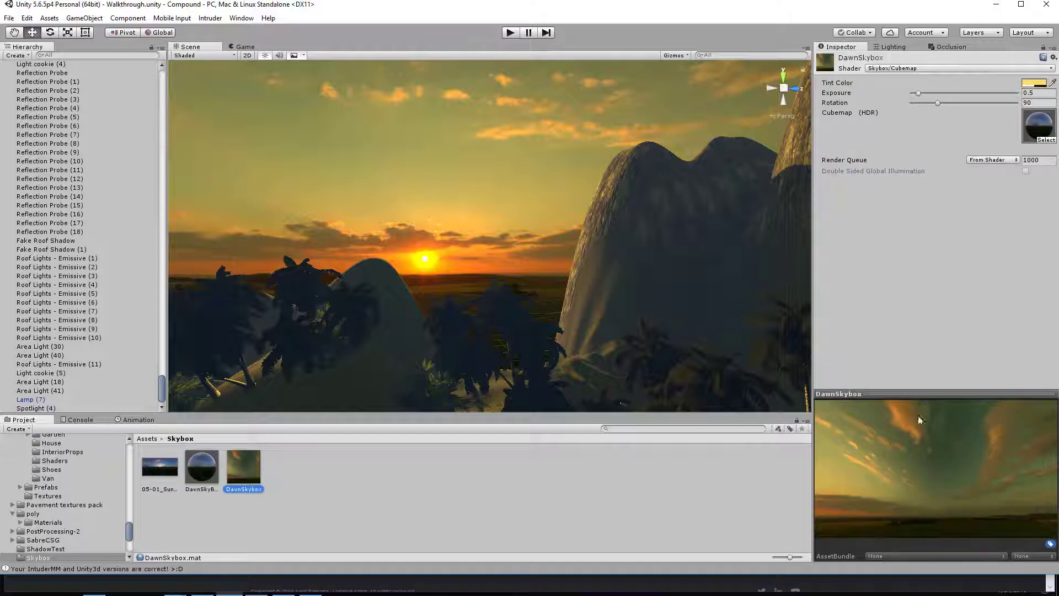
Try an exposure of 0.6 and a white tint color on the DawnSkybox material.
mouse_move(927, 92)
mouse_down()
mouse_move(969, 92)
mouse_move(919, 94)
mouse_up()
click(1027, 83)
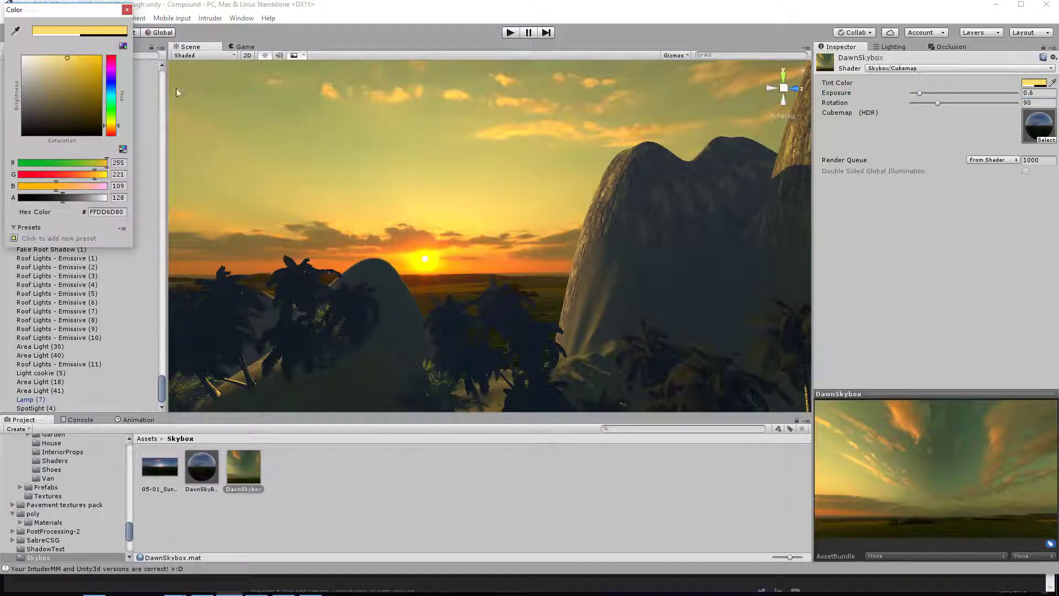
click(22, 56)
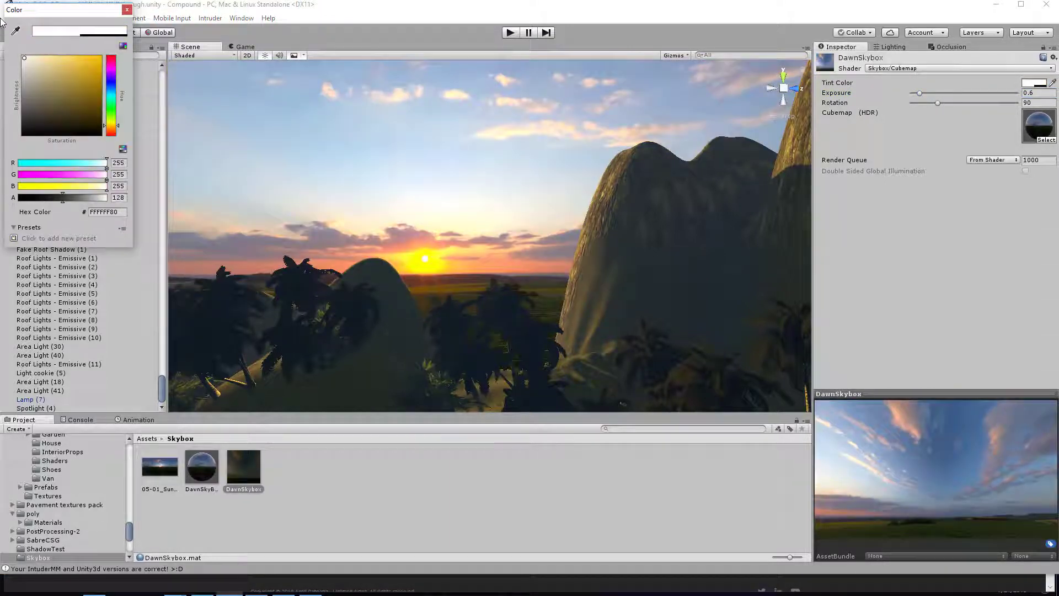
click(127, 10)
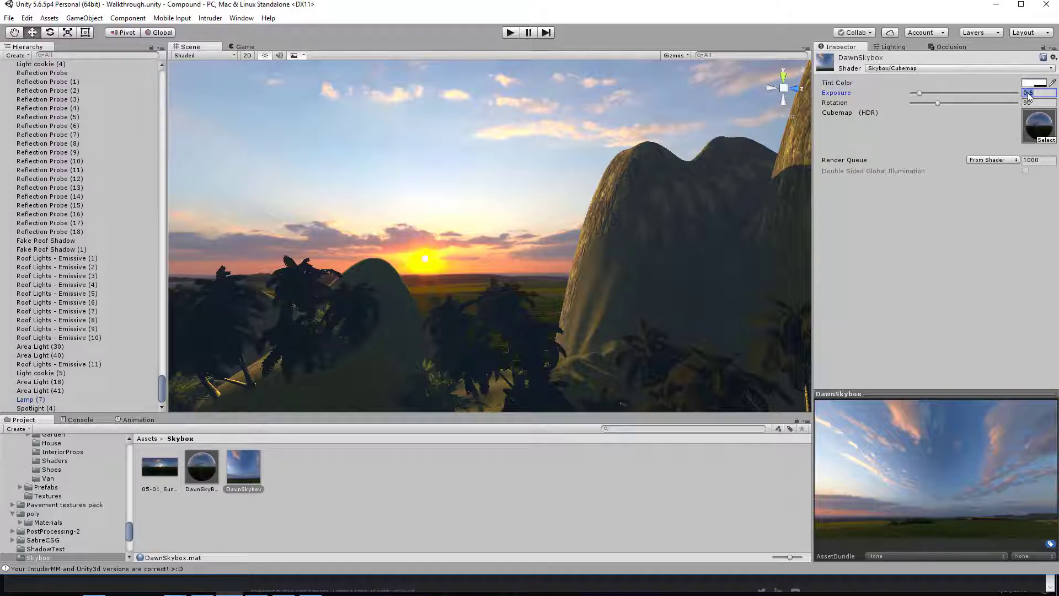
Try skybox exposures of 0 and 1, then a lower one, and check the sky over the mountains.
text(0)
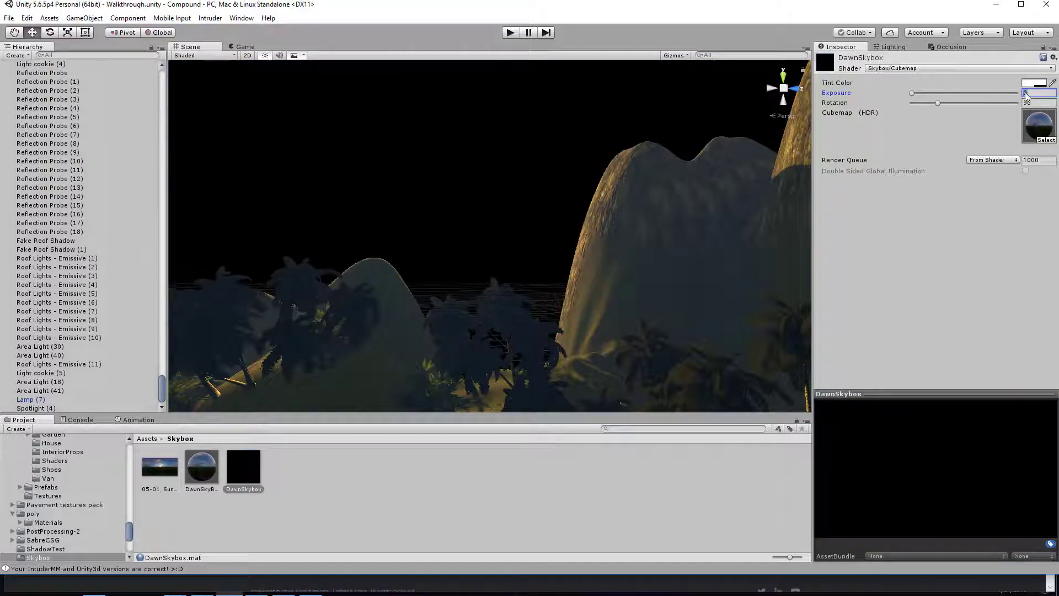
key(BackSpace)
text(1)
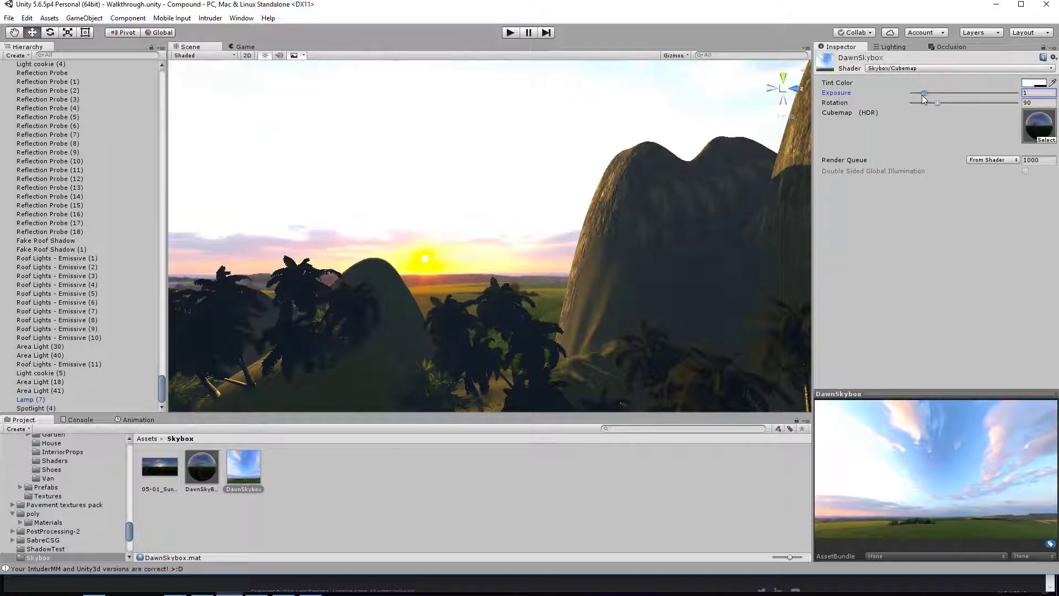
drag(922, 95, 916, 95)
right_drag(607, 244, 791, 228)
Undo the trial tint and exposure changes on the DawnSkybox material.
key(ctrl+z)
key(ctrl+z)
key(ctrl+z)
key(ctrl+z)
key(ctrl+z)
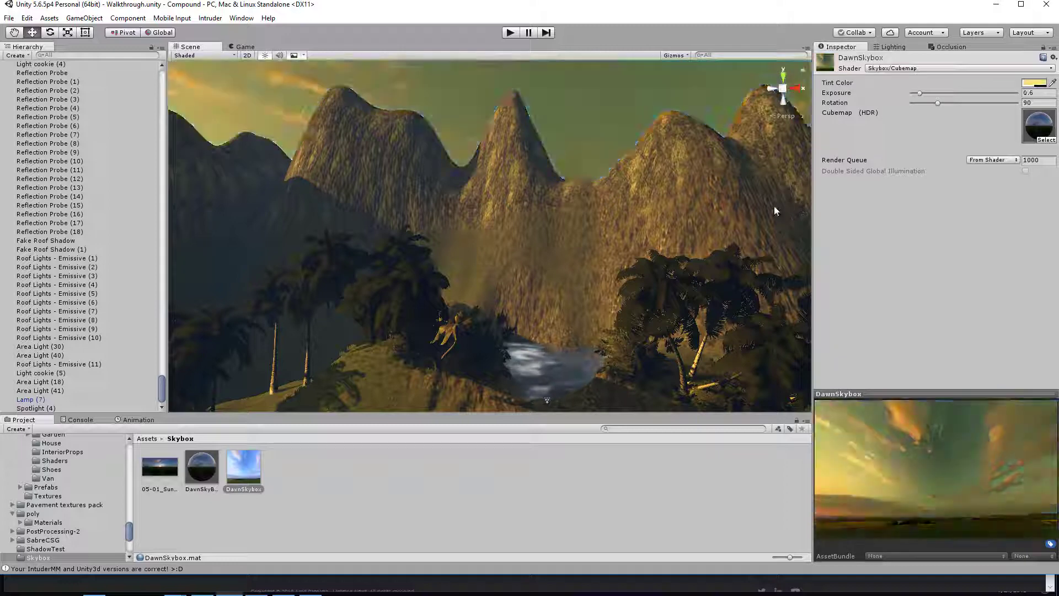
right_drag(381, 320, 347, 261)
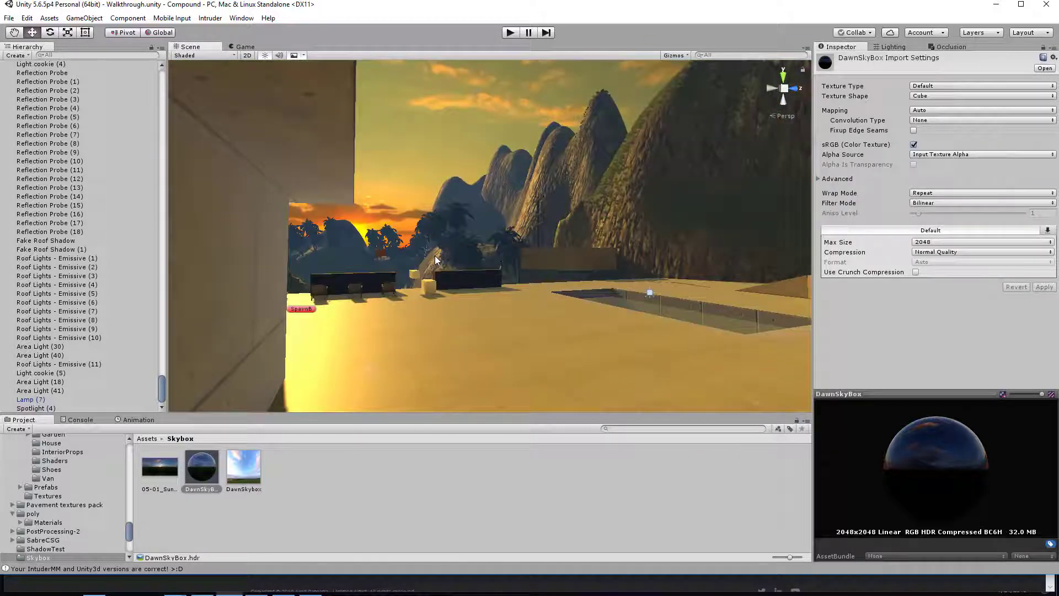
right_drag(479, 270, 471, 308)
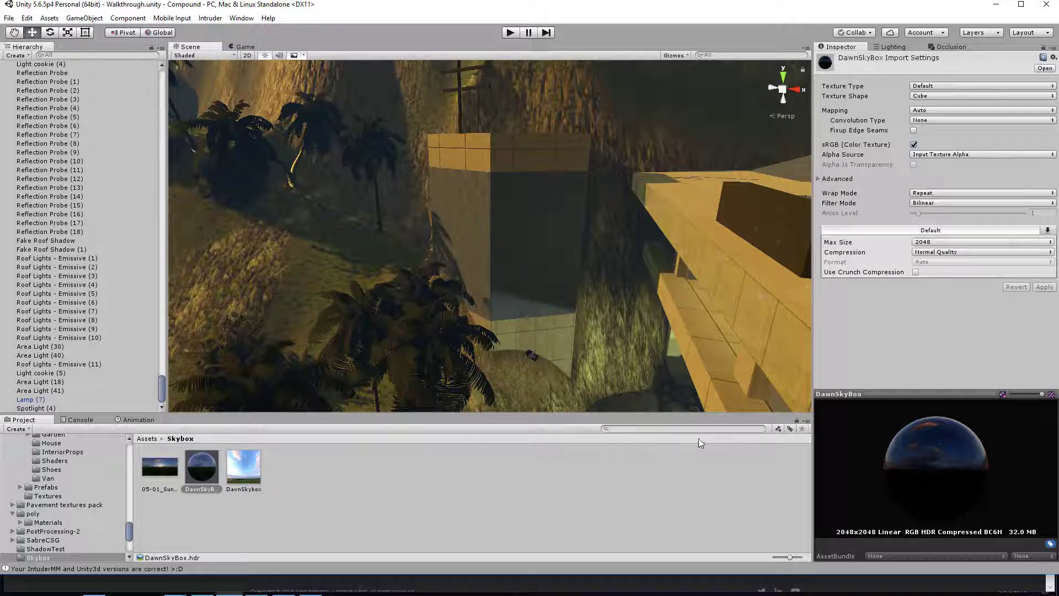
Select the directional Sun Light and examine its intensity and indirect multiplier settings.
right_drag(493, 343, 486, 243)
click(355, 202)
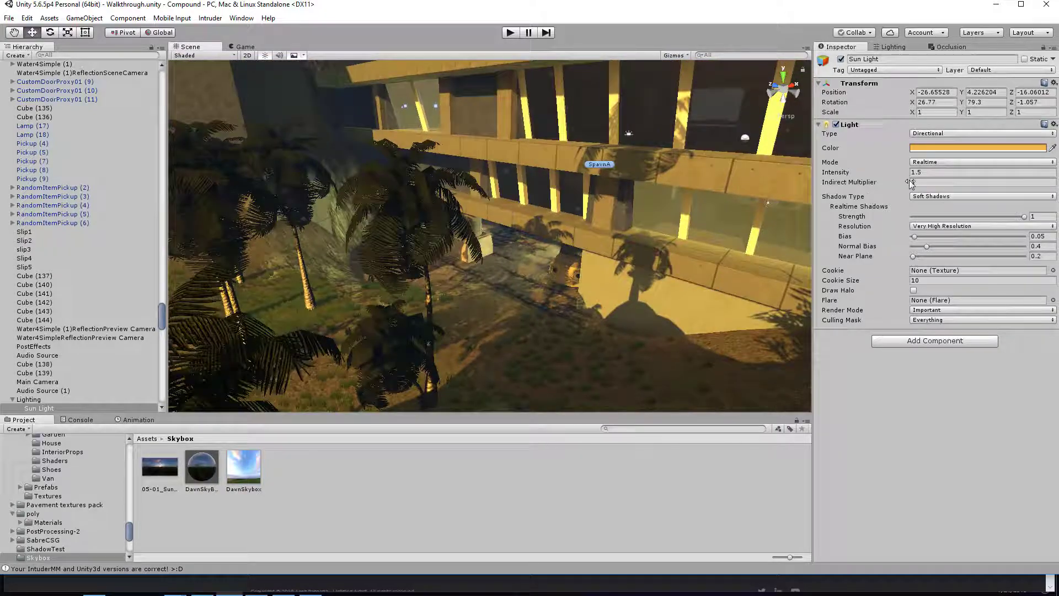
click(921, 173)
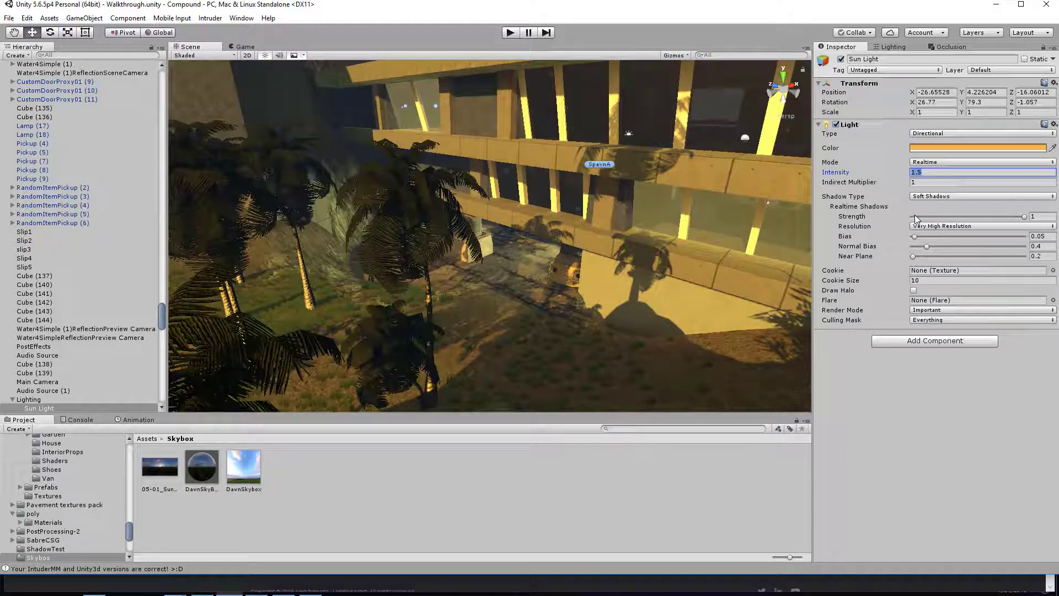
click(926, 182)
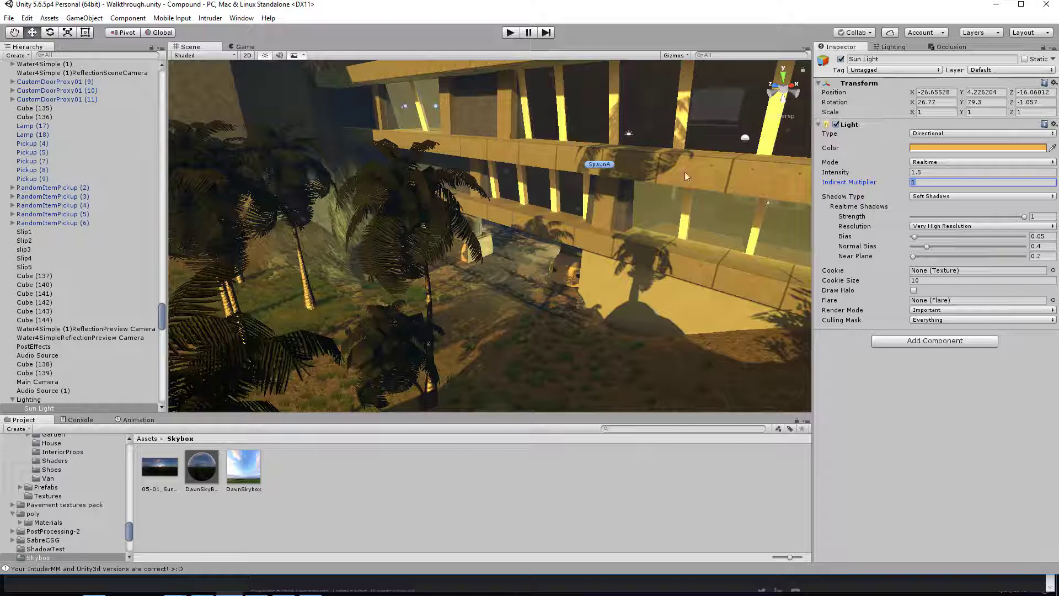
Try Sun Light indirect multipliers of 5.4 and 0, checking the bounced light in the dining room and on the building's facade.
right_drag(685, 171, 590, 268)
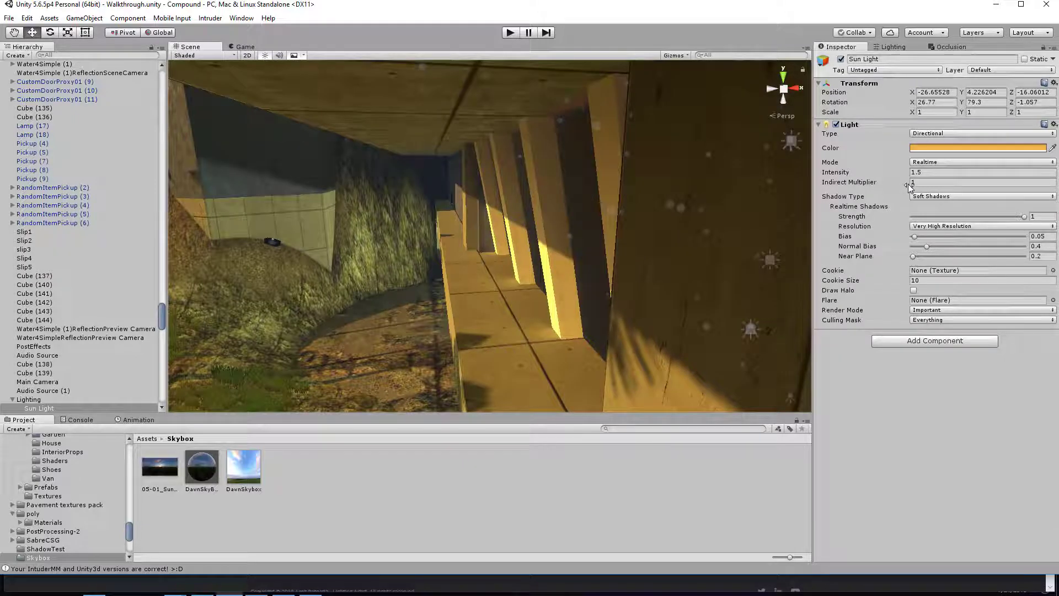
mouse_move(908, 184)
mouse_down()
mouse_move(882, 183)
mouse_move(920, 191)
mouse_up()
right_drag(558, 246, 585, 265)
key(w)
drag(910, 184, 941, 185)
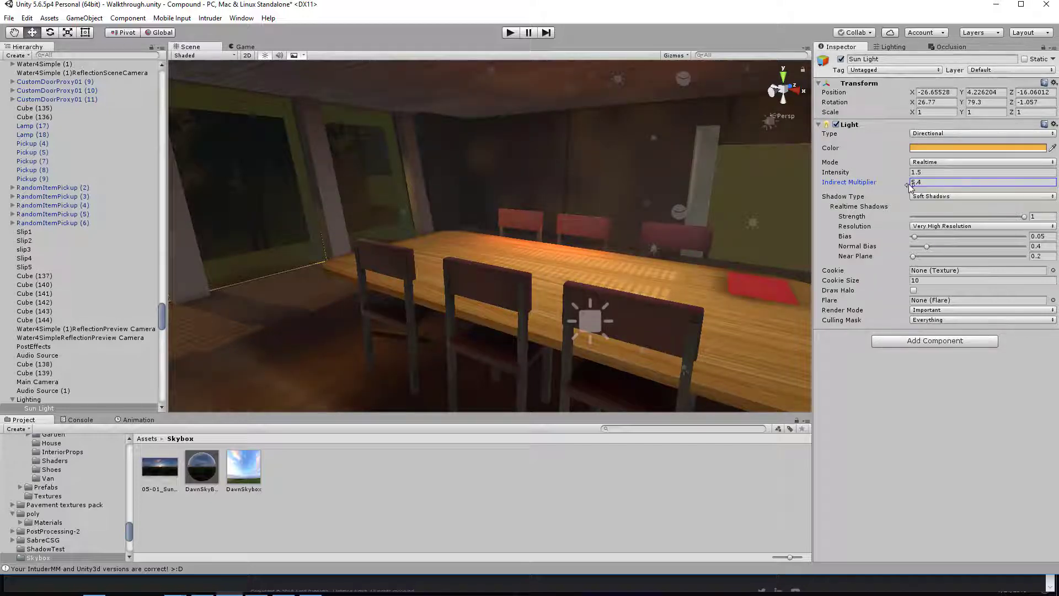
drag(909, 184, 806, 185)
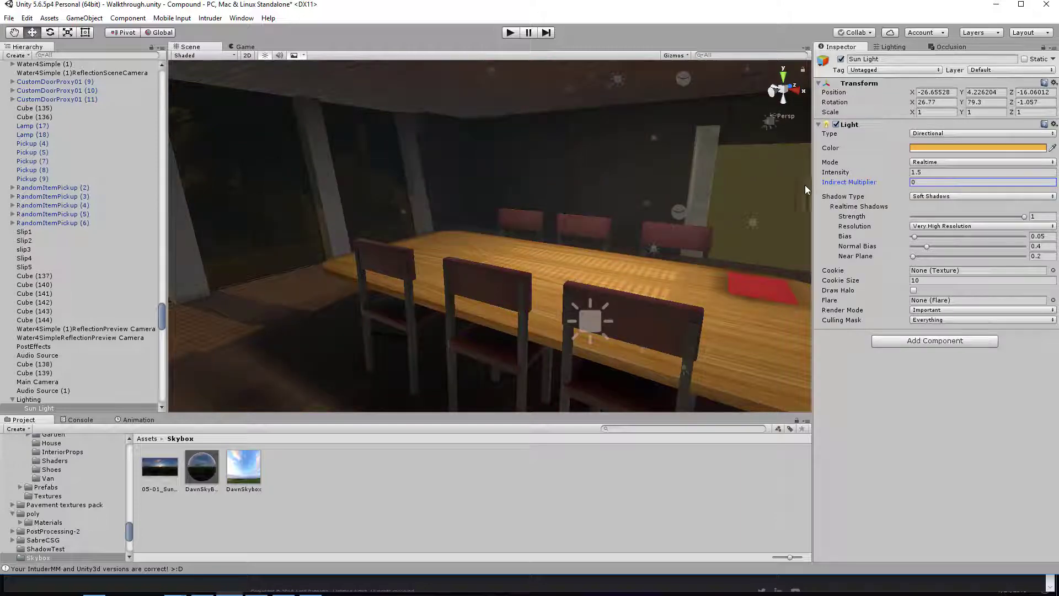
right_drag(624, 220, 555, 260)
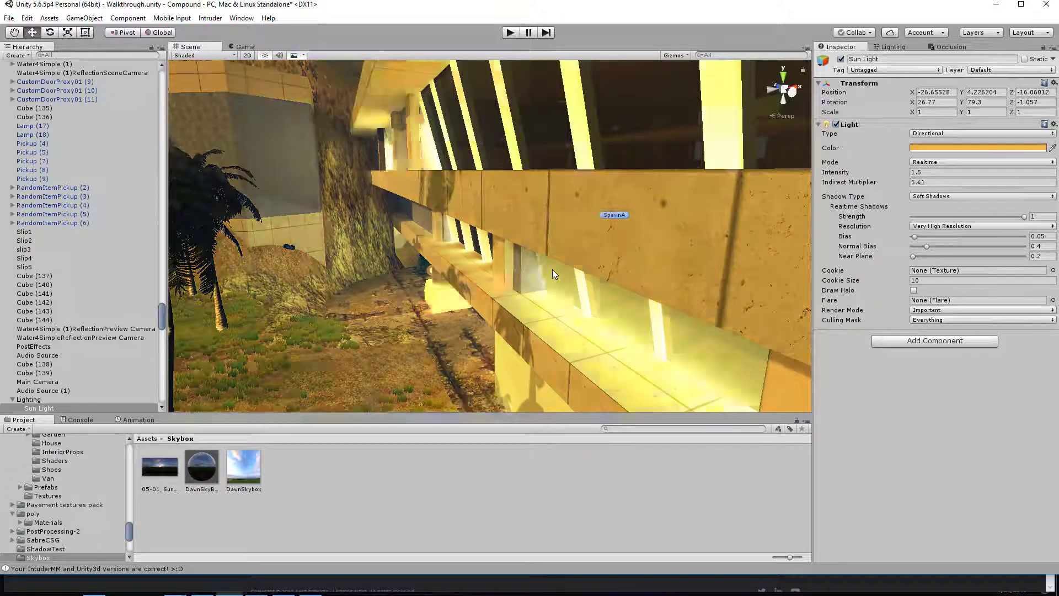
right_drag(552, 269, 535, 248)
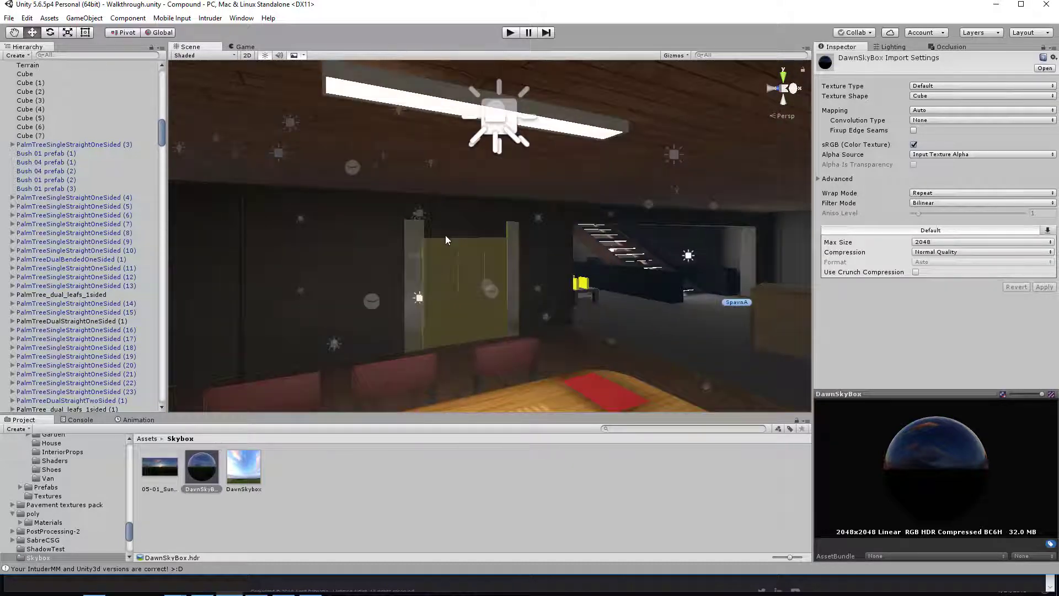
Search the hierarchy for "area", select the first Area Light and return to the full object list.
click(512, 131)
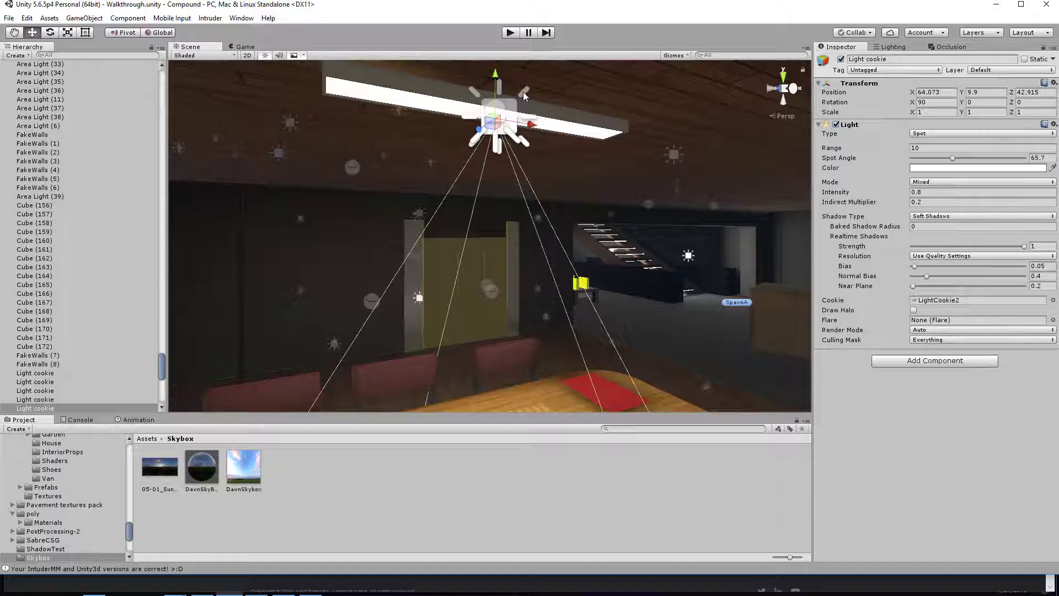
click(522, 103)
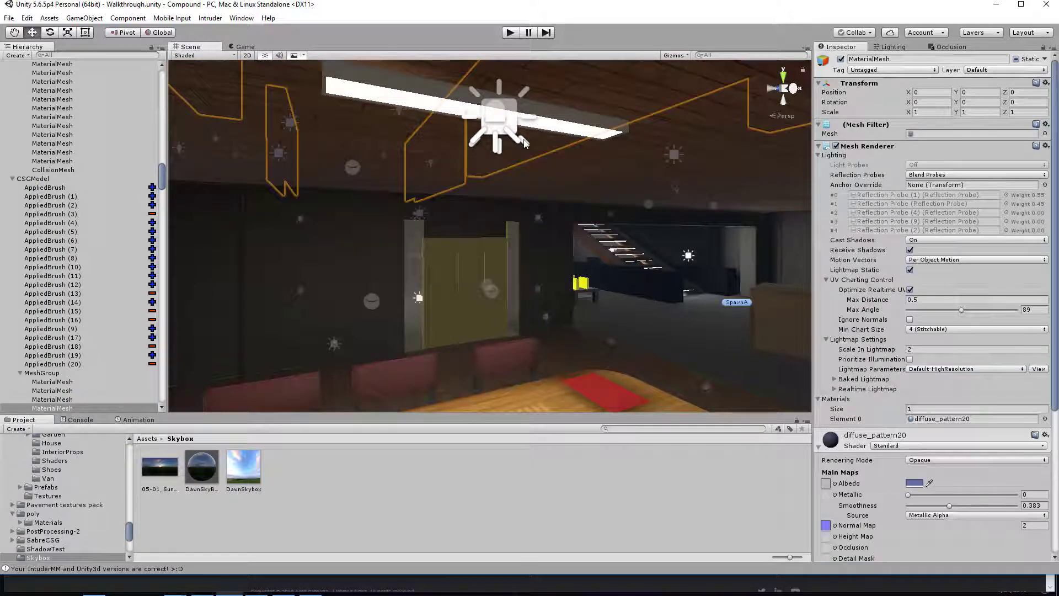
click(85, 55)
text(area)
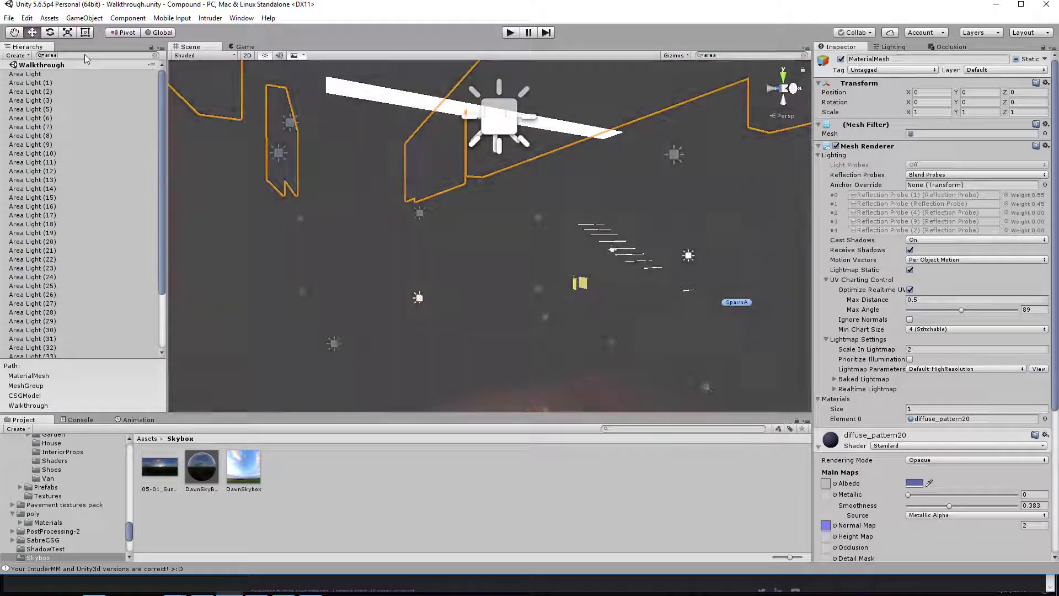
click(64, 73)
click(155, 55)
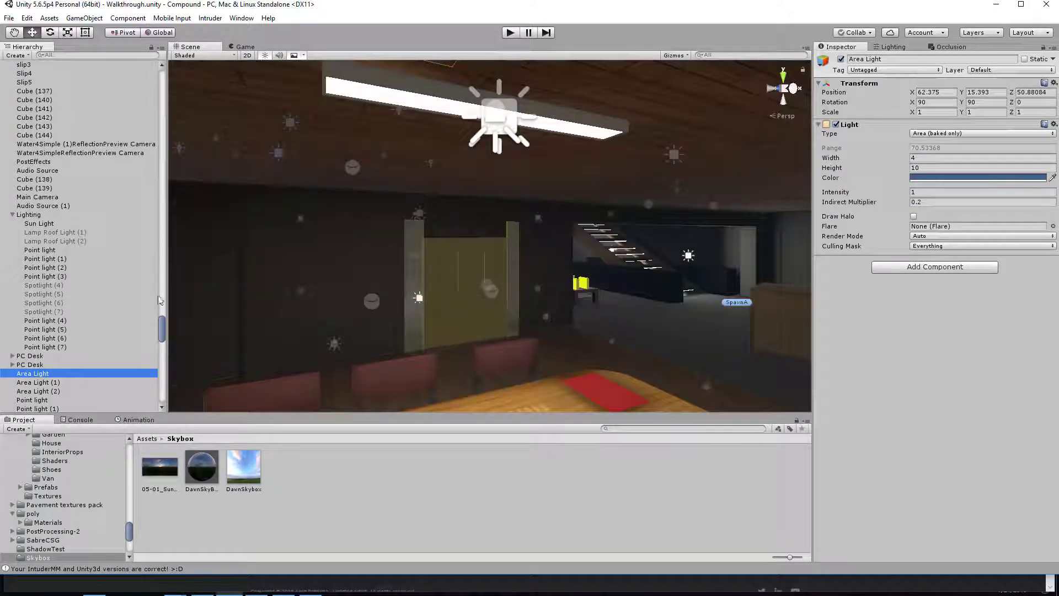
Move the objects from Area Light through Spotlight (3), including the emissive stair lights, into the Lighting group.
mouse_move(162, 328)
mouse_down()
mouse_move(161, 50)
mouse_move(160, 368)
mouse_move(161, 339)
mouse_up()
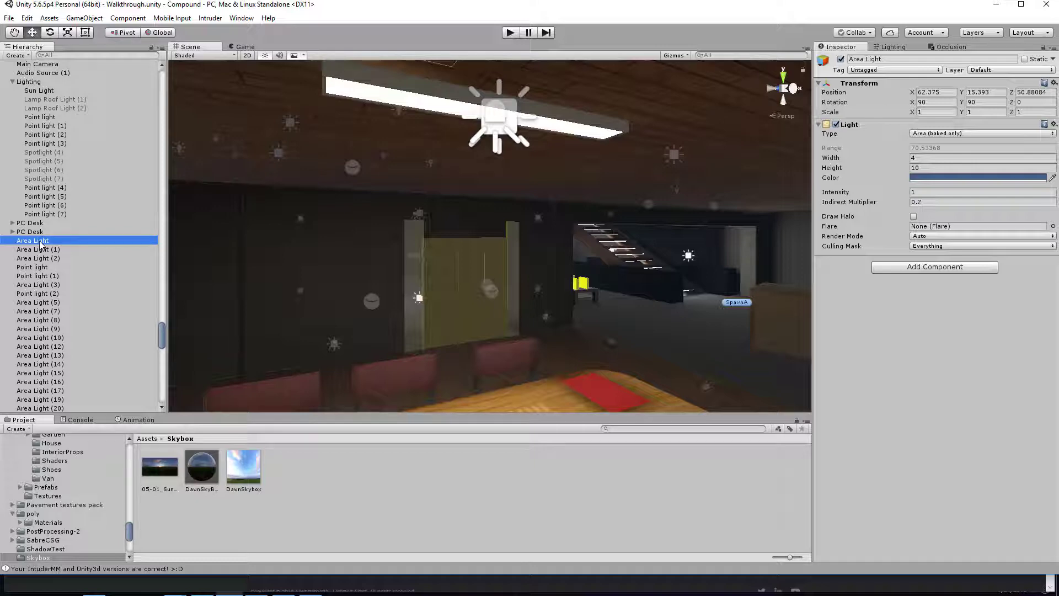
scroll(41, 249, down, 12)
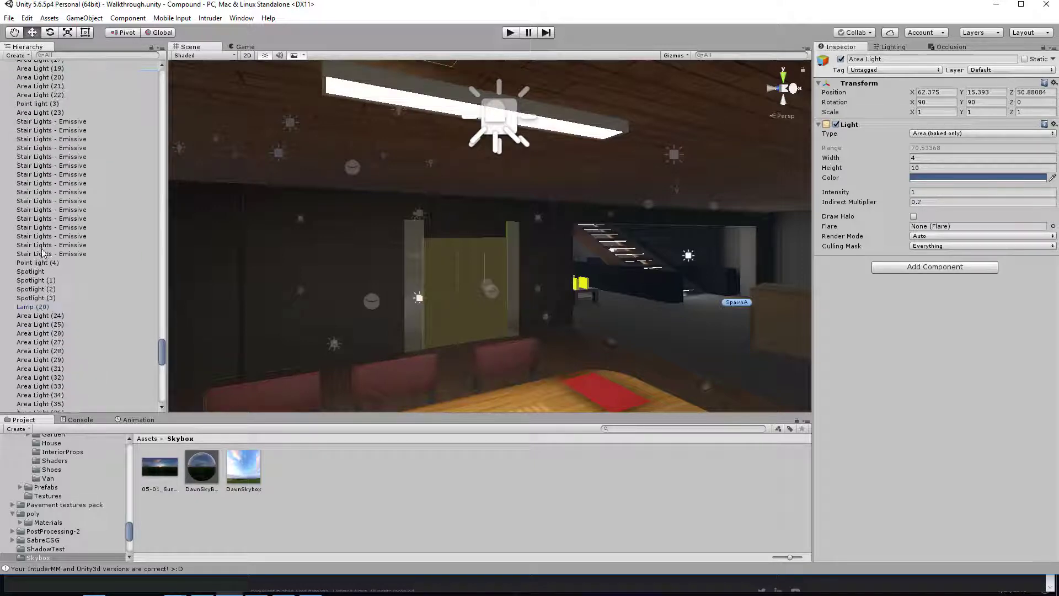
shift+click(45, 296)
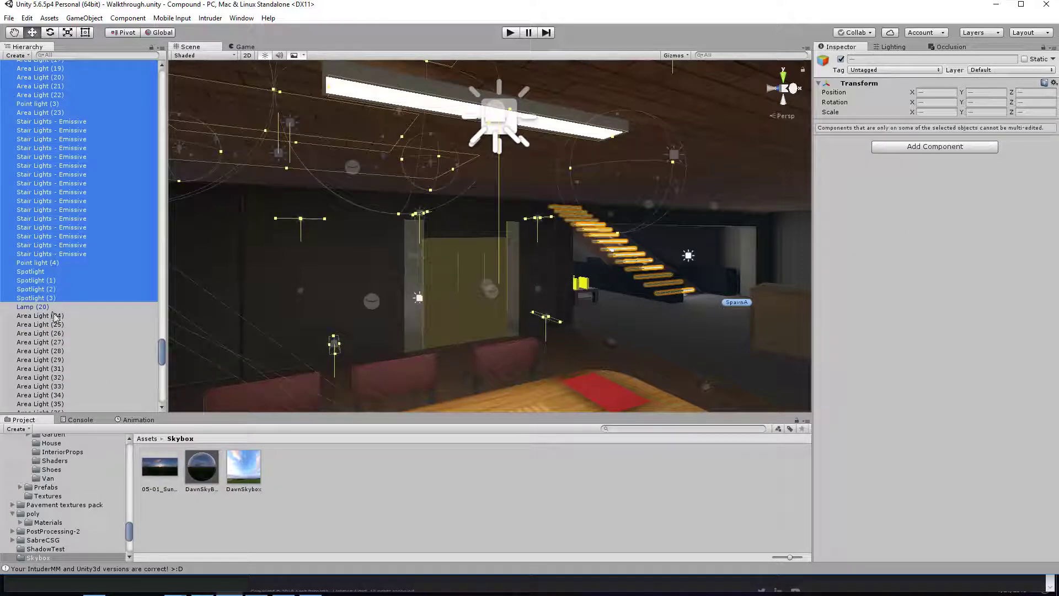
scroll(72, 285, up, 7)
scroll(72, 285, up, 6)
drag(69, 323, 42, 149)
scroll(44, 221, down, 6)
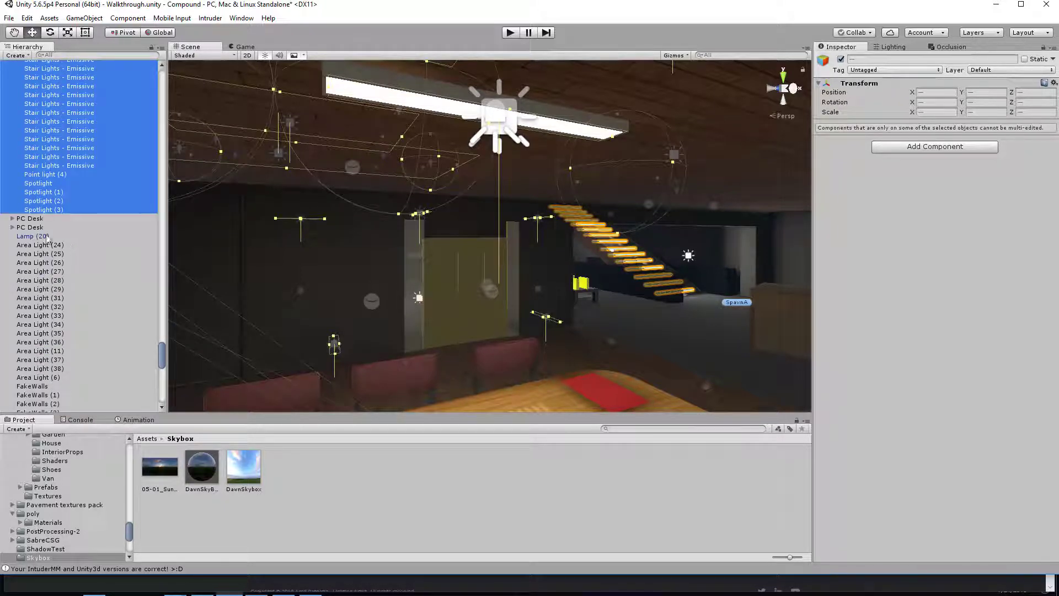
Move the area lights from Area Light (24) through Area Light (6) into the Lighting group.
click(45, 237)
click(44, 247)
scroll(45, 251, down, 6)
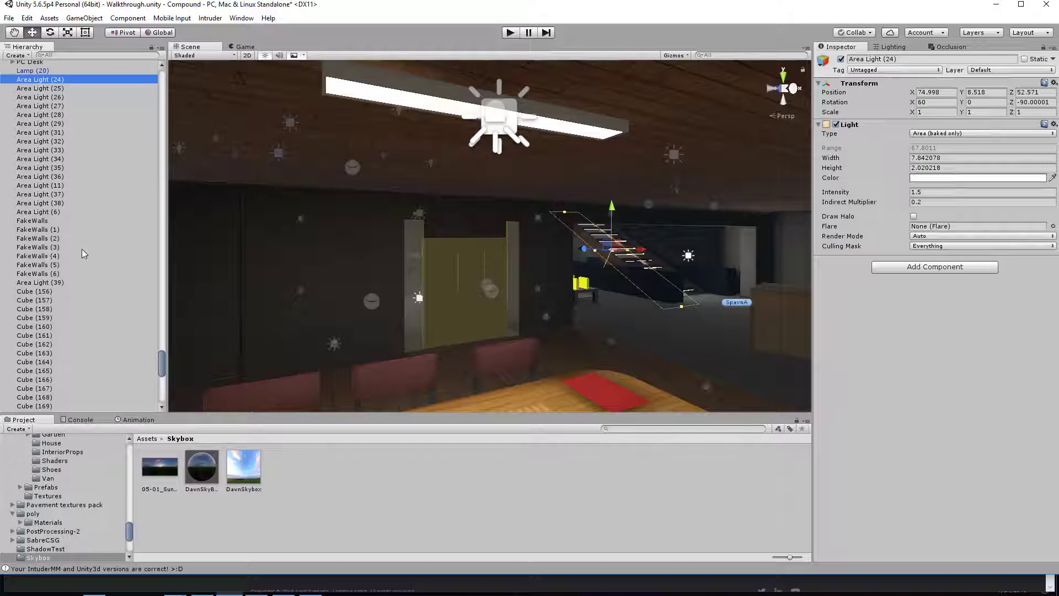
shift+click(55, 212)
scroll(55, 212, up, 6)
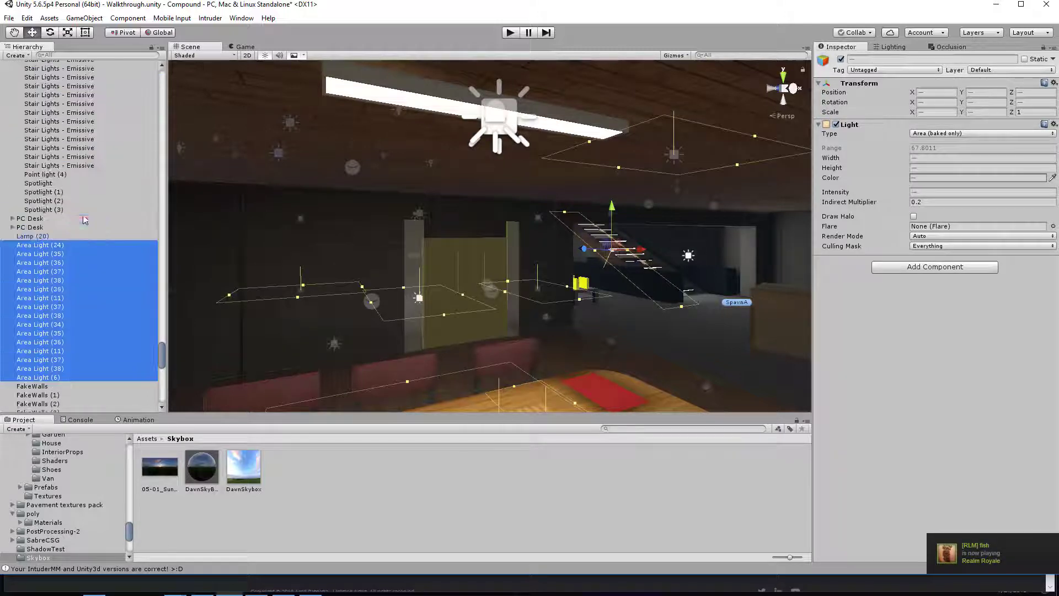
drag(83, 287, 78, 165)
Rename the glowing stair strips, Cube (156) through Cube (172), to EmissiveLightStairs.
scroll(79, 252, down, 6)
scroll(60, 223, down, 5)
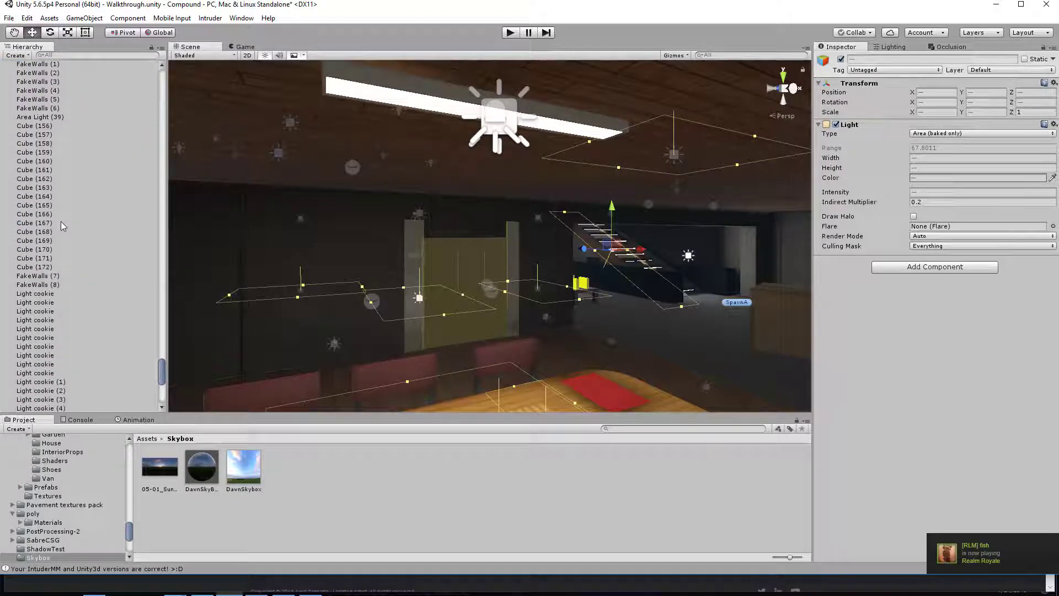
click(55, 161)
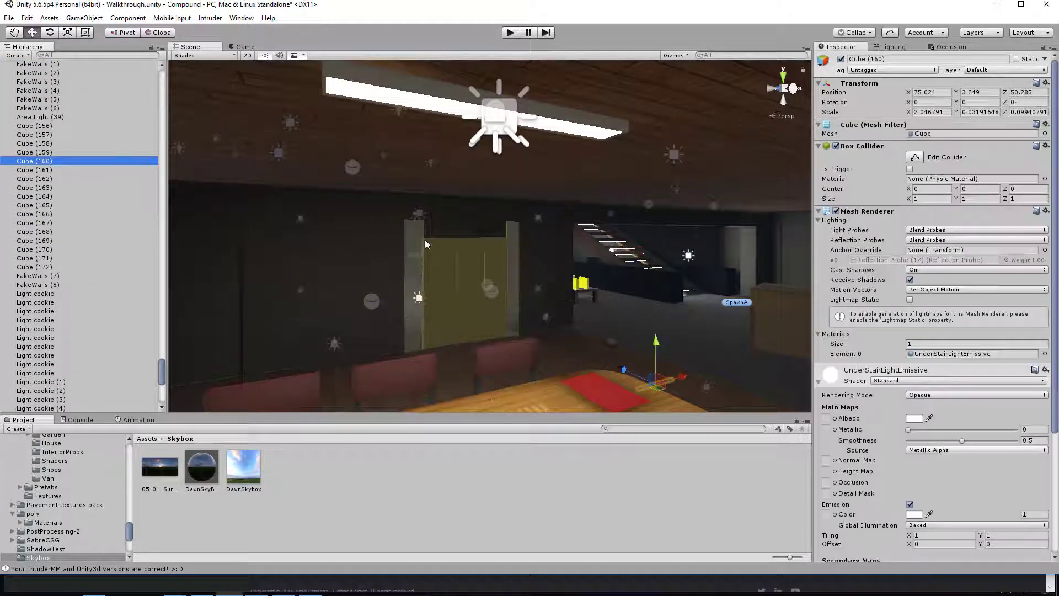
key(f)
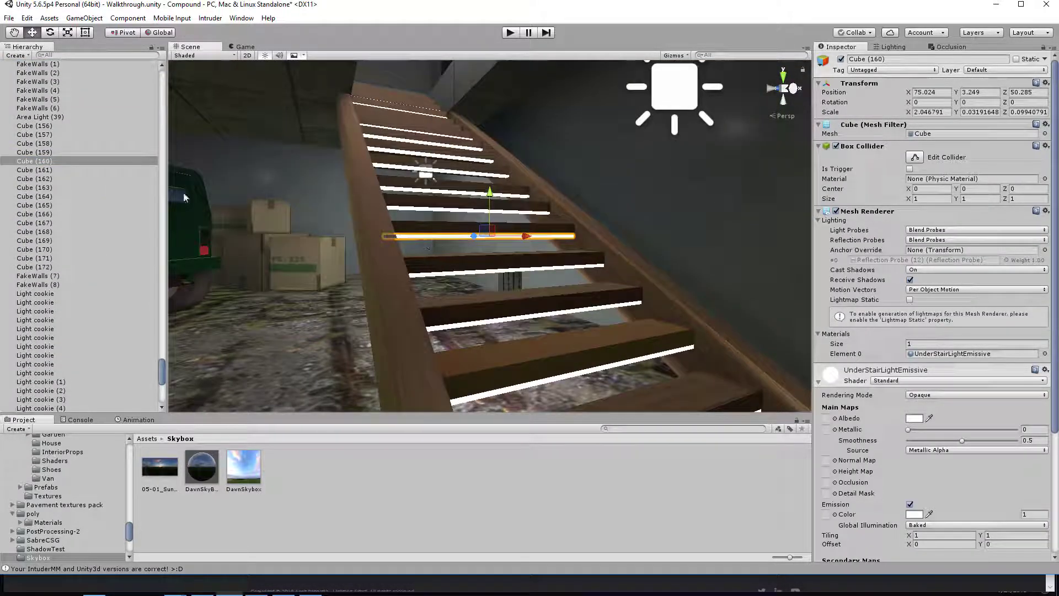
click(40, 127)
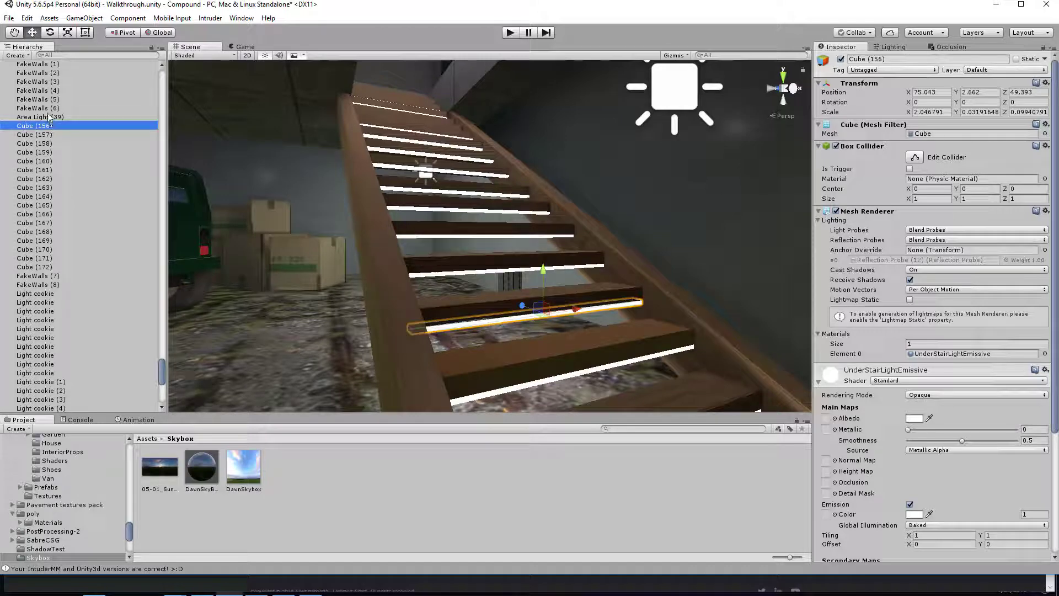
shift+click(55, 267)
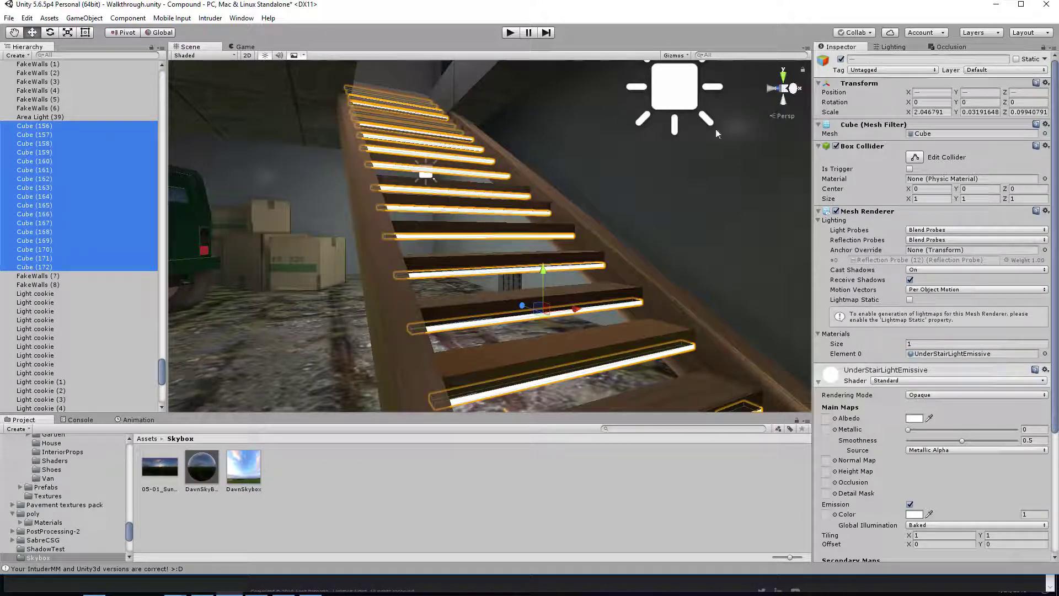
click(878, 58)
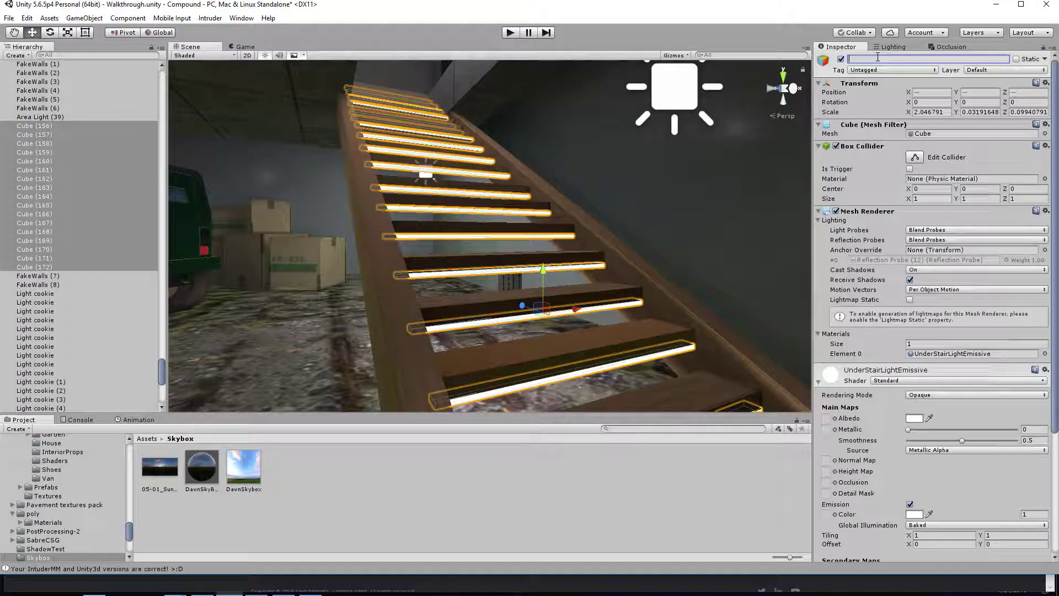
text(EmissiveLightStairs)
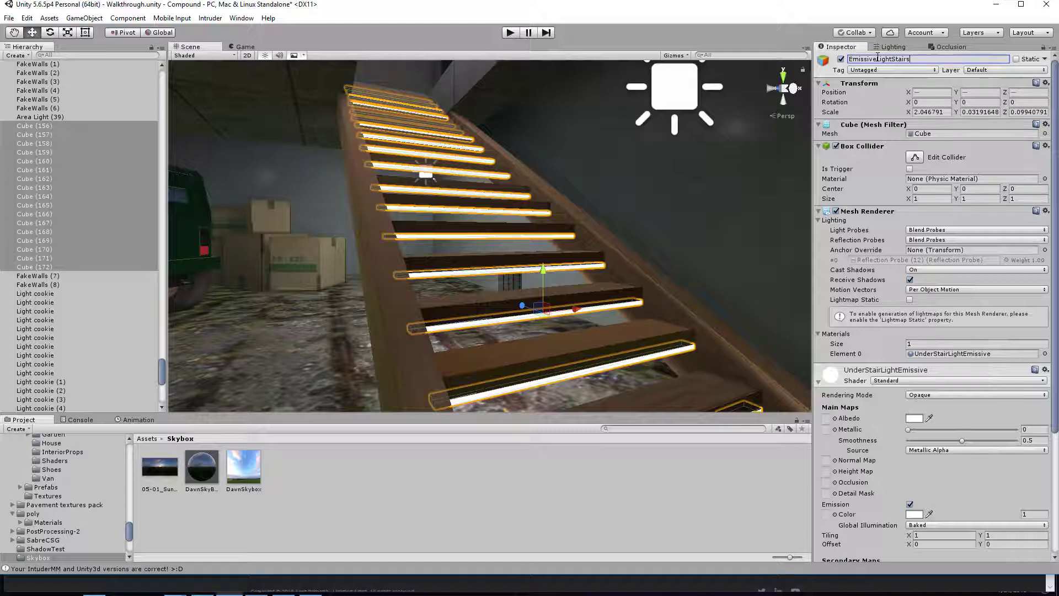
key(Return)
Move all the EmissiveLightStairs objects into the Lighting group.
scroll(74, 210, up, 3)
drag(73, 209, 63, 91)
scroll(90, 195, up, 9)
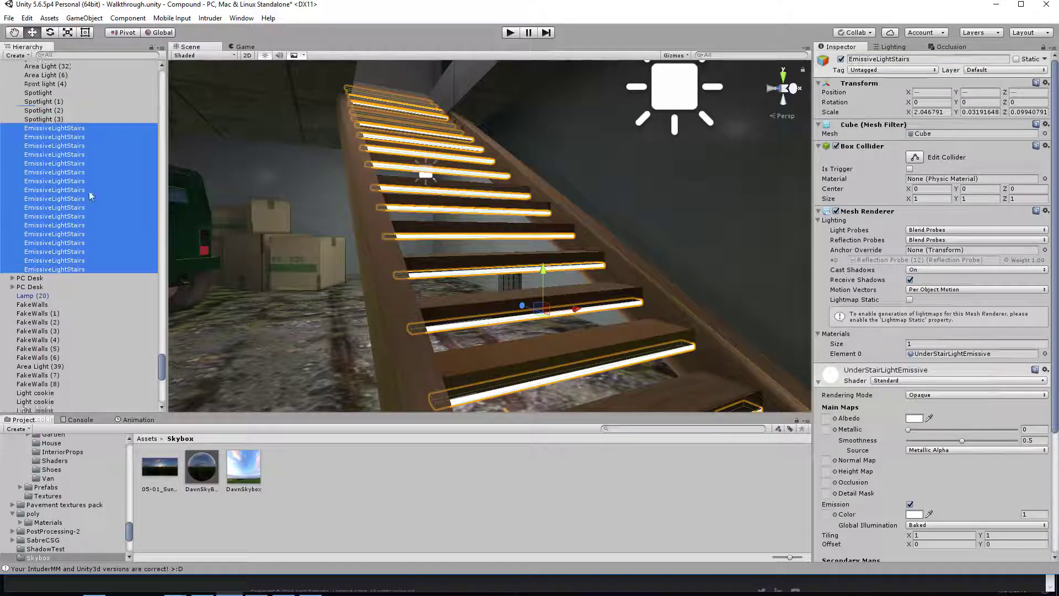
Move all the Light cookie spotlights, up to Light cookie (4), into the Lighting group.
scroll(91, 196, down, 15)
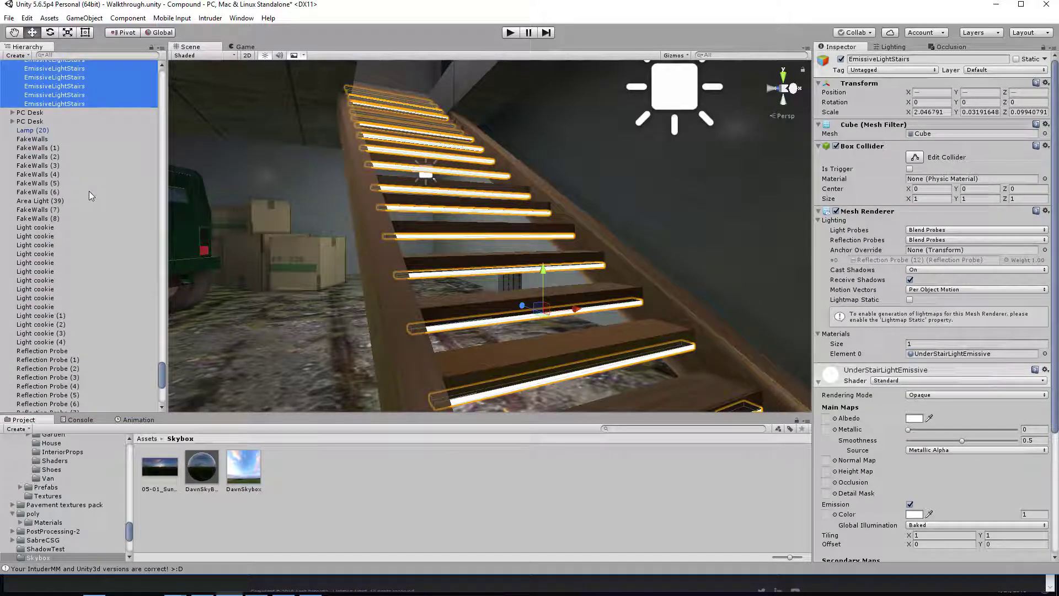
click(55, 227)
shift+click(55, 343)
drag(55, 342, 60, 176)
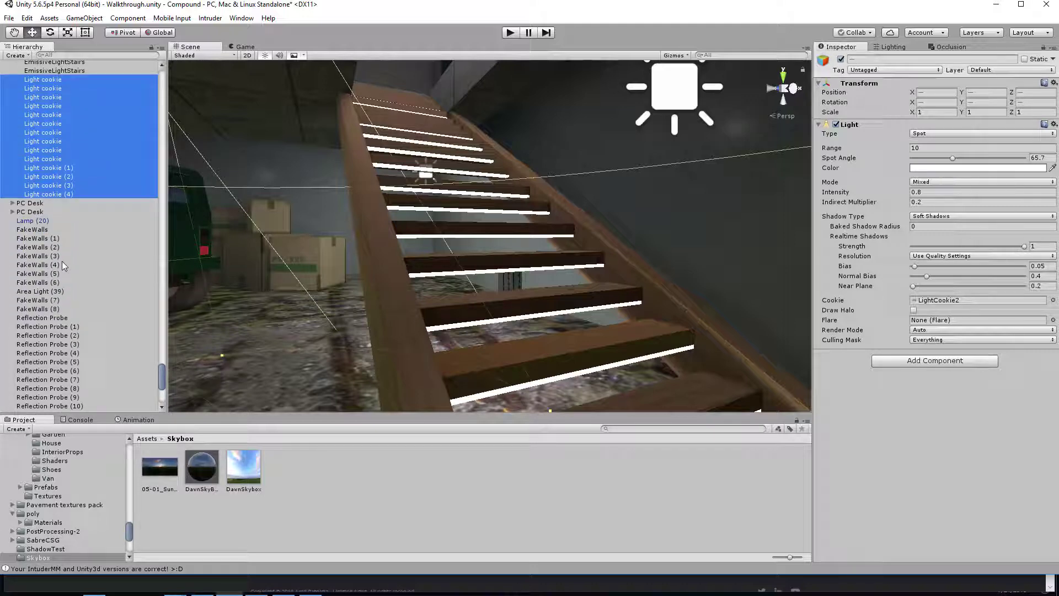
Move all reflection probes, from Reflection Probe through Reflection Probe (18), into the Lighting group.
scroll(62, 265, down, 5)
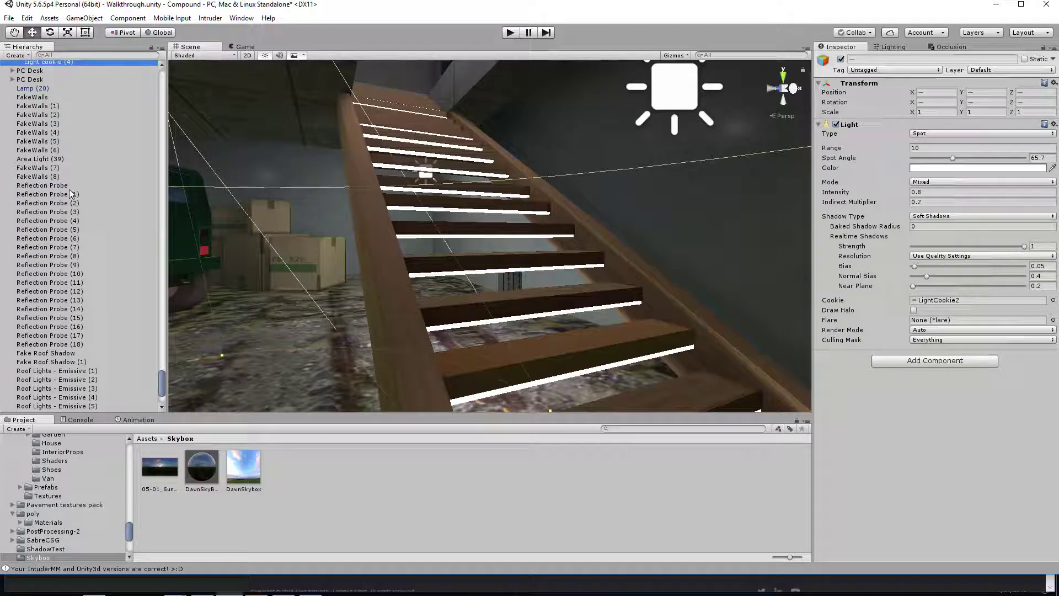
click(69, 186)
shift+click(62, 344)
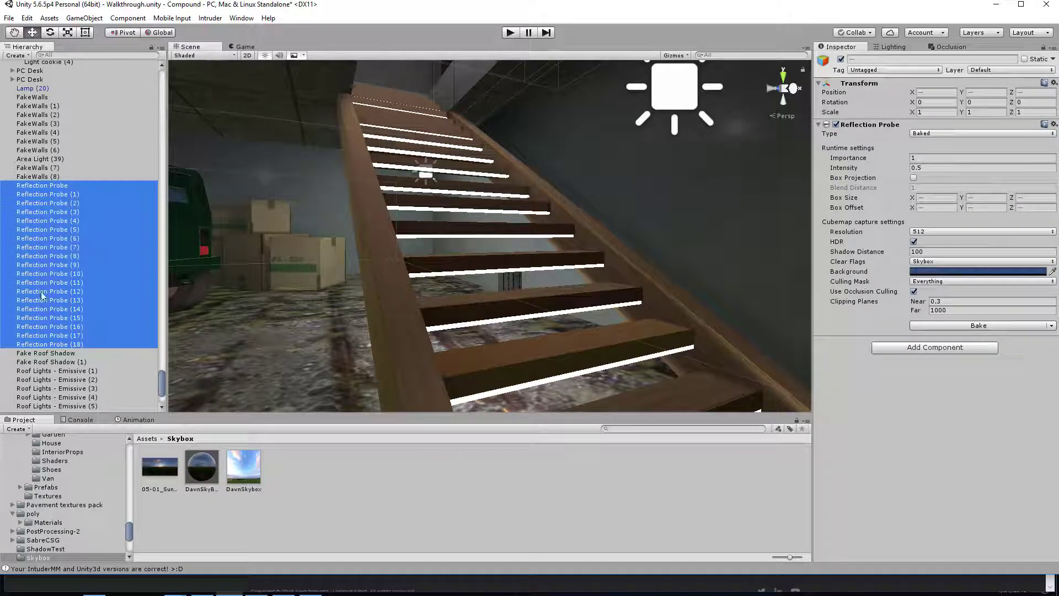
scroll(81, 312, up, 3)
drag(81, 312, 78, 134)
Move Roof Lights - Emissive (1) through (10) into the Lighting group.
scroll(96, 274, down, 6)
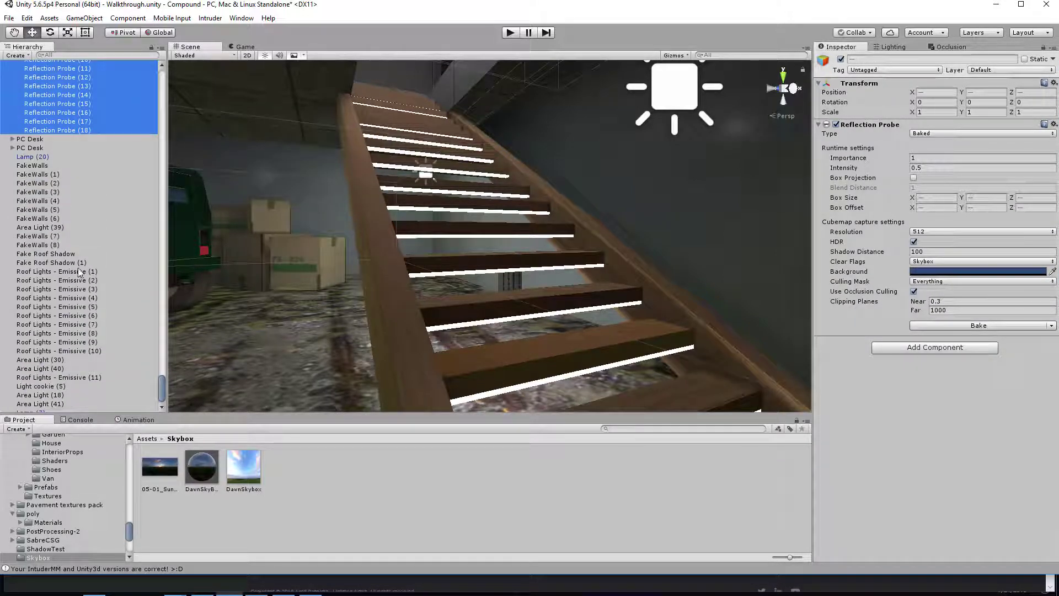
click(78, 272)
shift+click(78, 350)
drag(78, 333, 77, 135)
Move Fake Roof Shadow and Fake Roof Shadow (1) up the hierarchy, between FakeWalls (6) and FakeWalls (7).
click(79, 343)
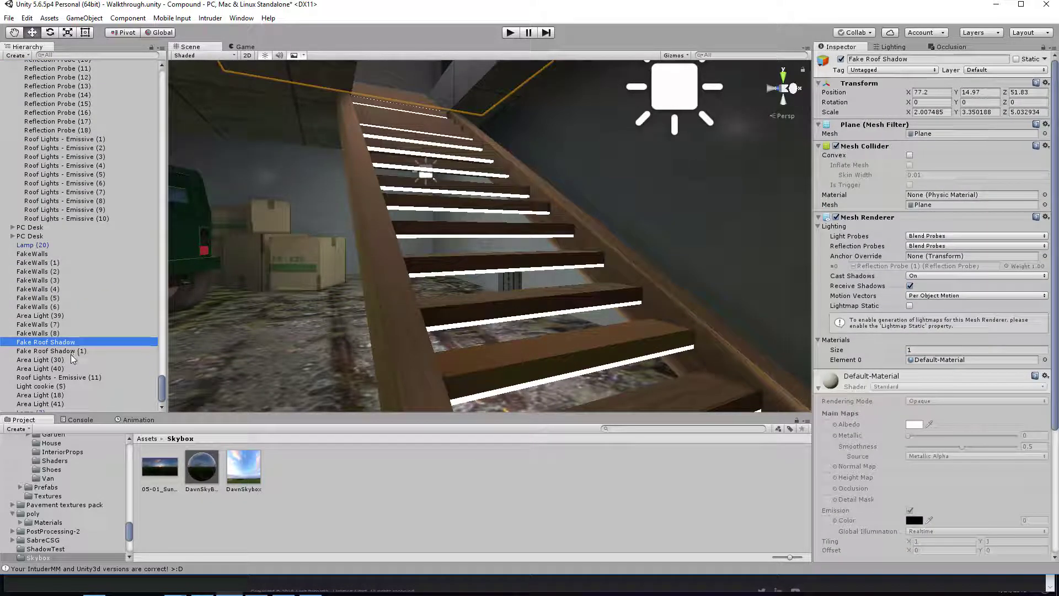
shift+click(66, 351)
drag(67, 351, 69, 221)
Move Area Light (39) and the remaining lights from Area Light (30) through Spotlight (4), except Lamp (7), into the Lighting group.
click(60, 317)
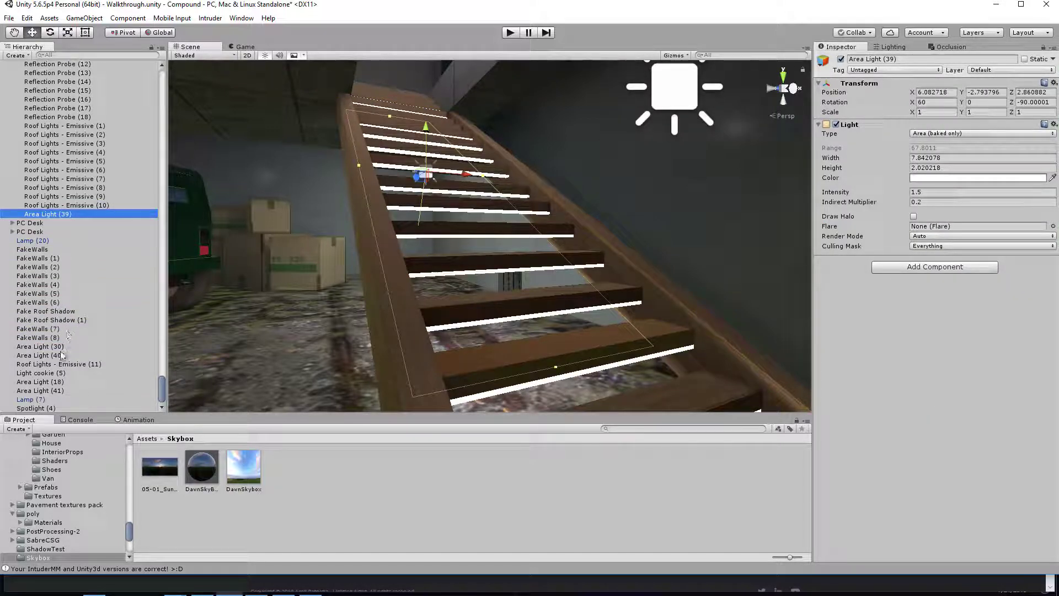
click(64, 356)
click(65, 346)
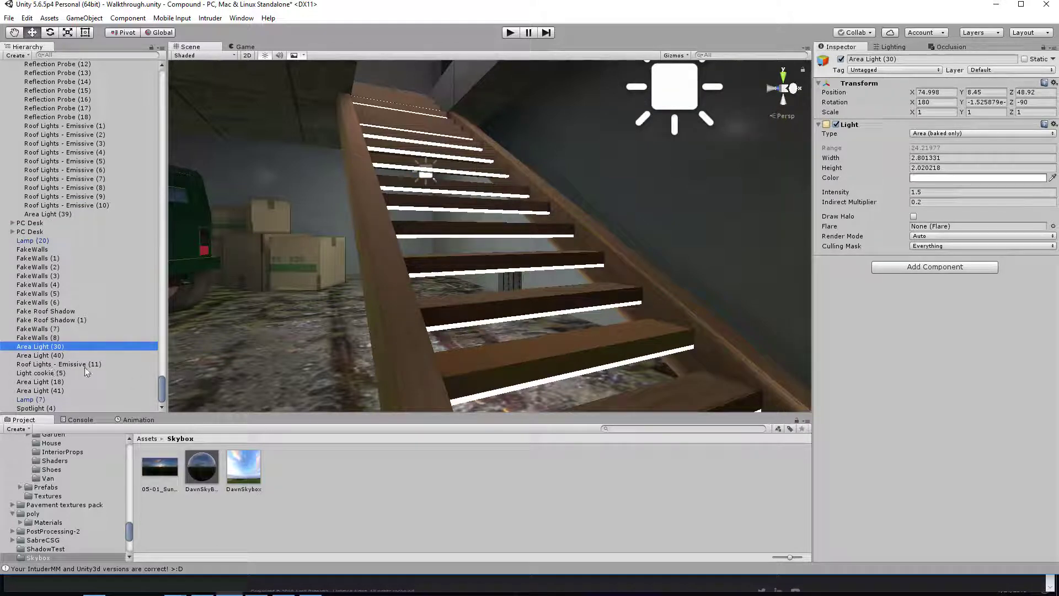
shift+click(51, 390)
shift+click(53, 409)
drag(62, 376, 71, 220)
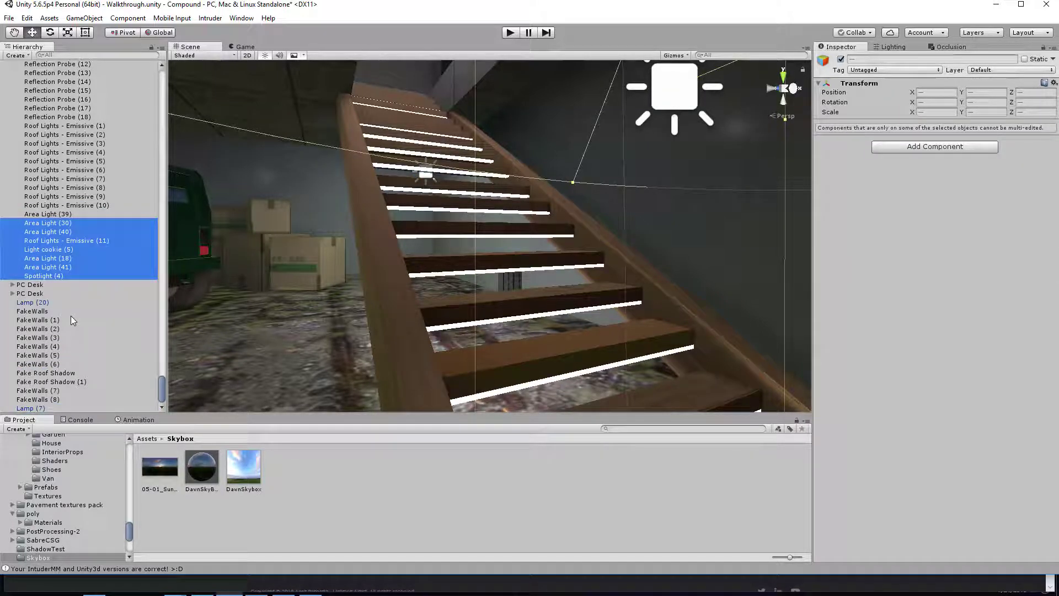
Select the Light cookie (4) spotlight on the garage ceiling and view its light settings and surroundings.
scroll(71, 314, up, 4)
scroll(74, 319, down, 4)
key(s)
right_drag(436, 234, 402, 191)
click(385, 118)
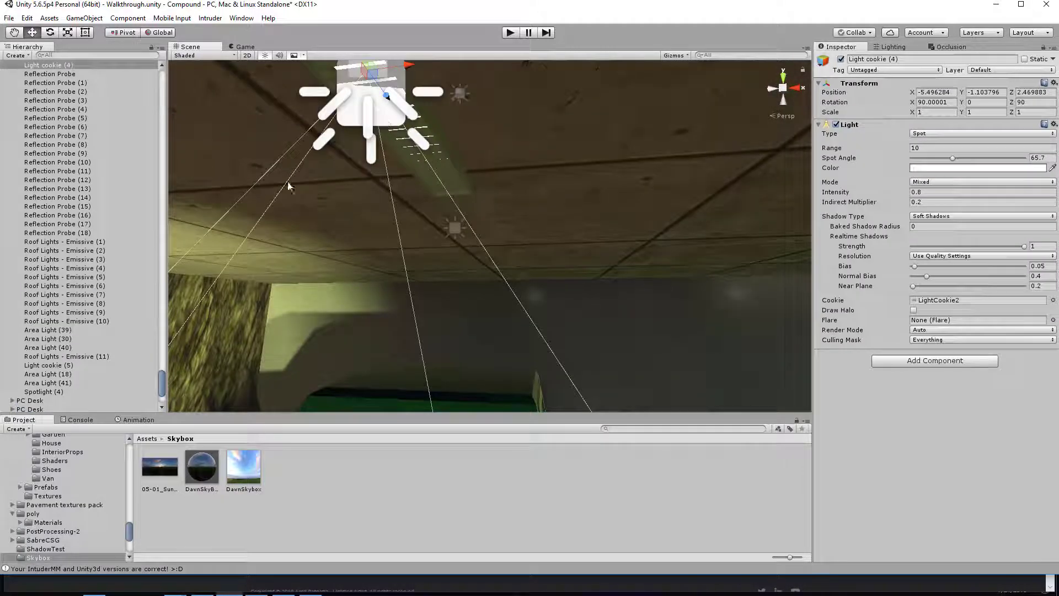
key(a)
right_drag(289, 182, 496, 212)
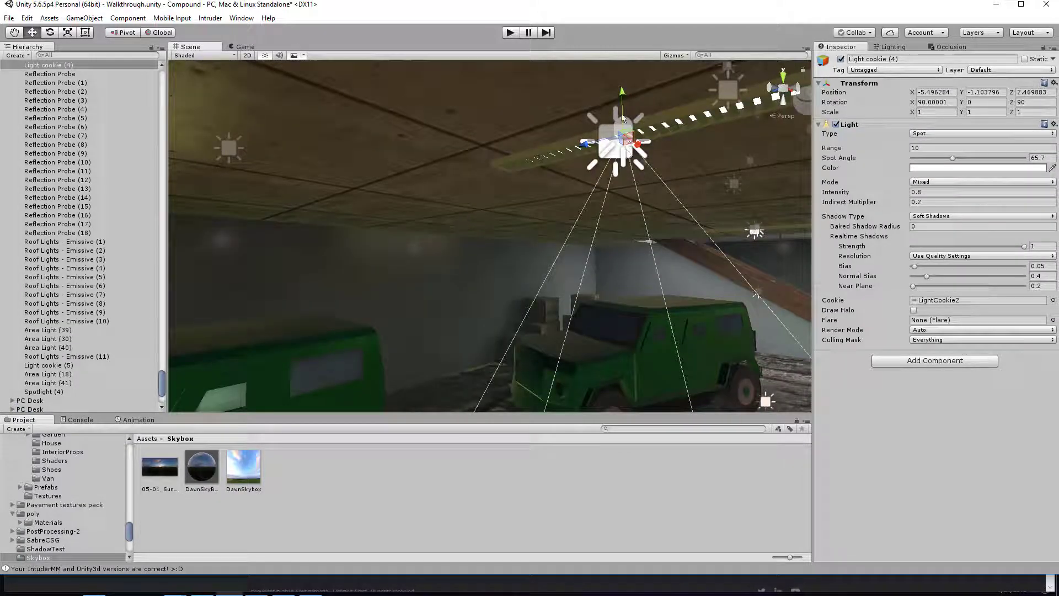
Select Area Light (19) on the garage ceiling and examine its settings and the lighting around the vans.
click(597, 144)
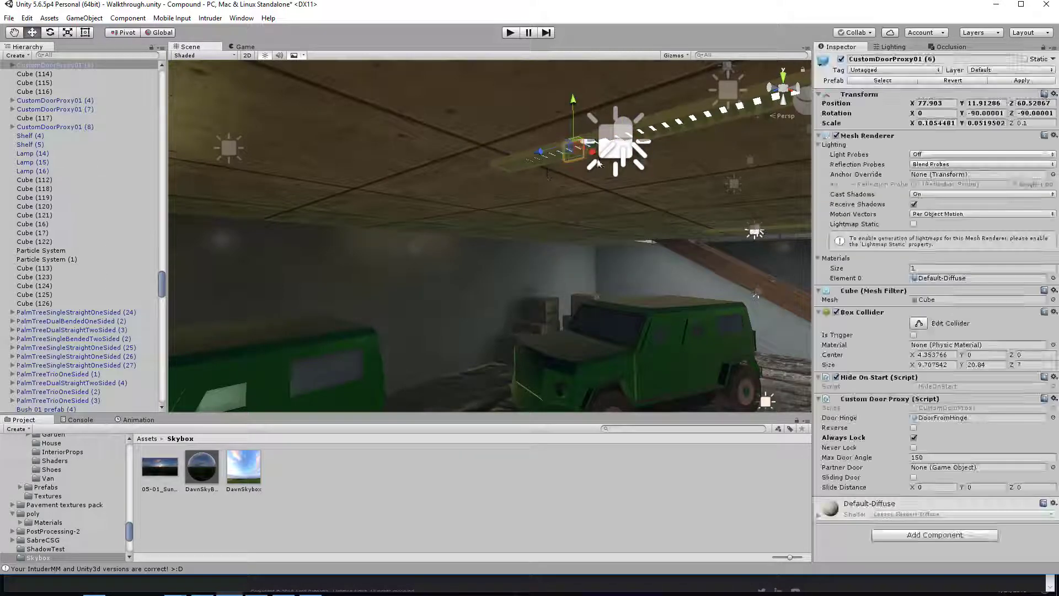
click(626, 125)
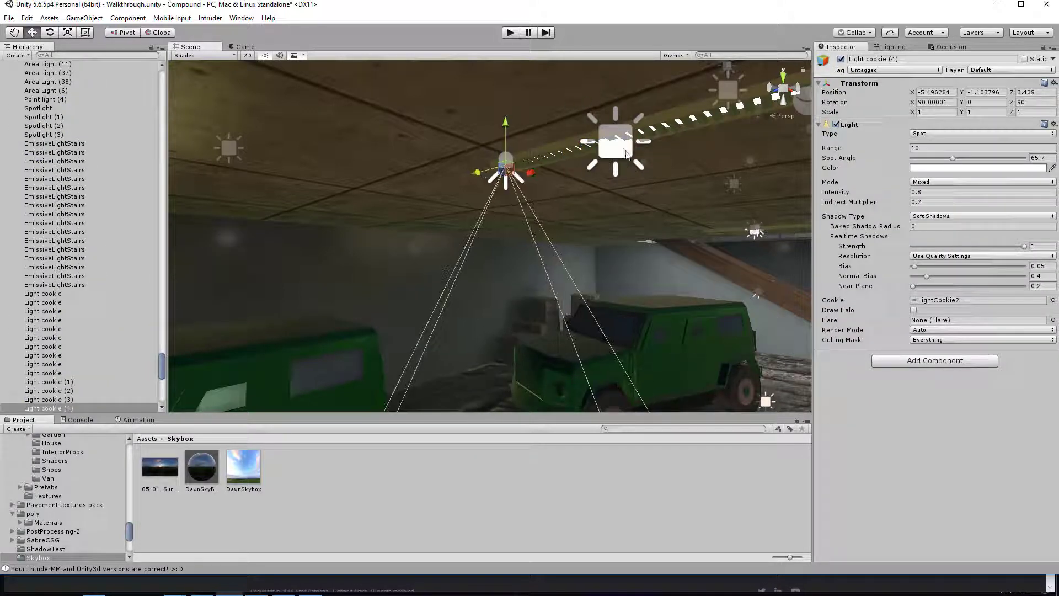
click(622, 147)
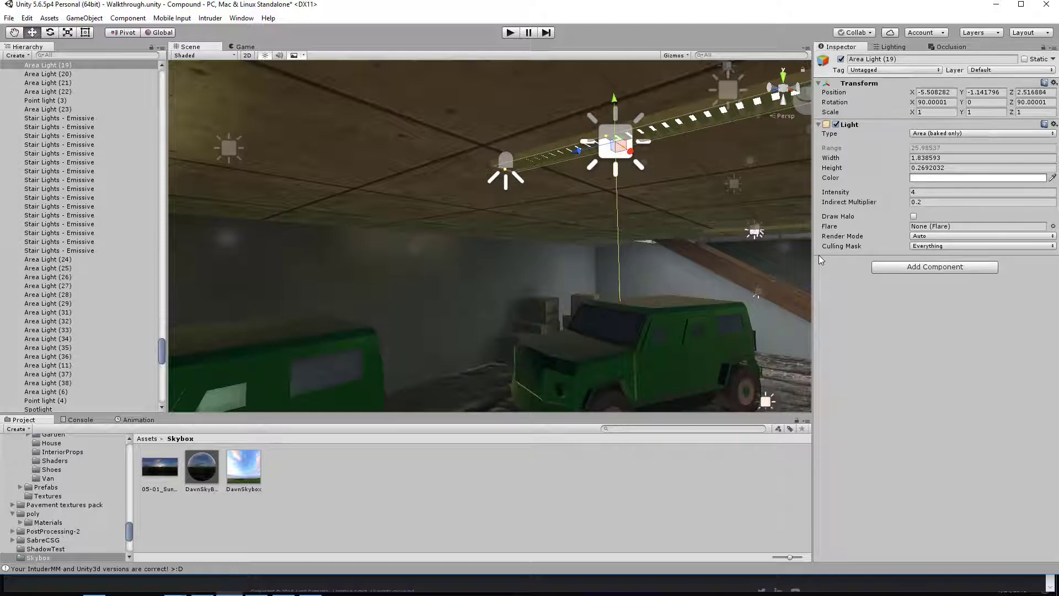
right_drag(575, 267, 650, 328)
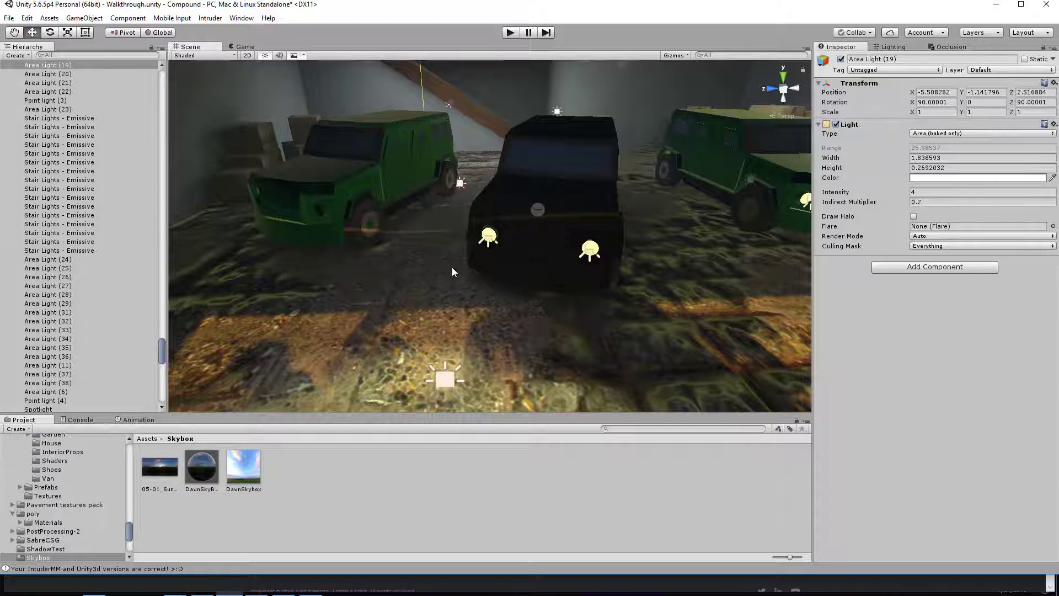
right_drag(447, 271, 384, 219)
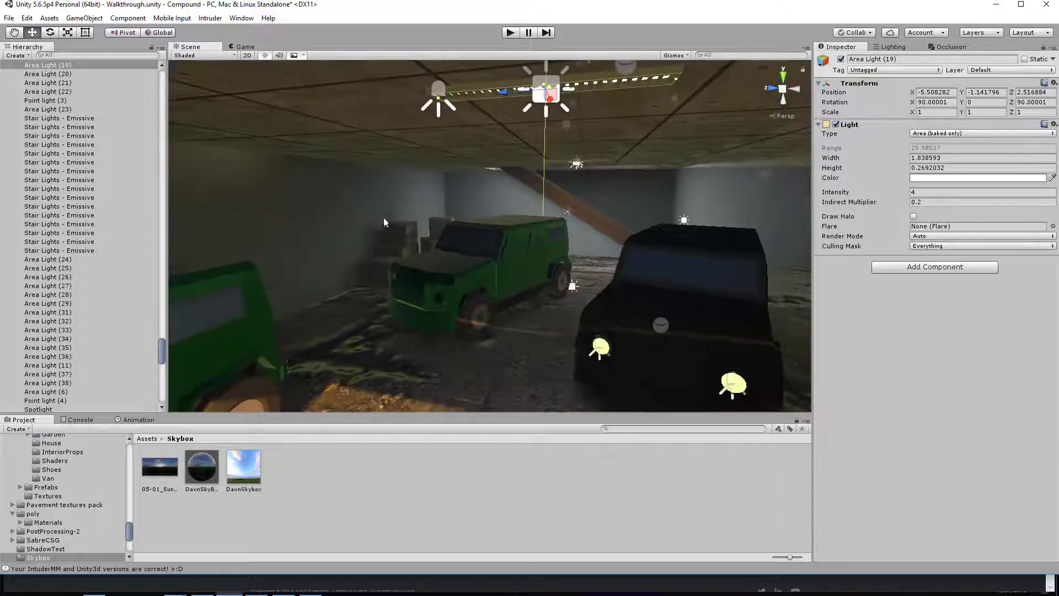
Select the garage wall mesh and display the scene in Baked Lightmap mode.
click(336, 201)
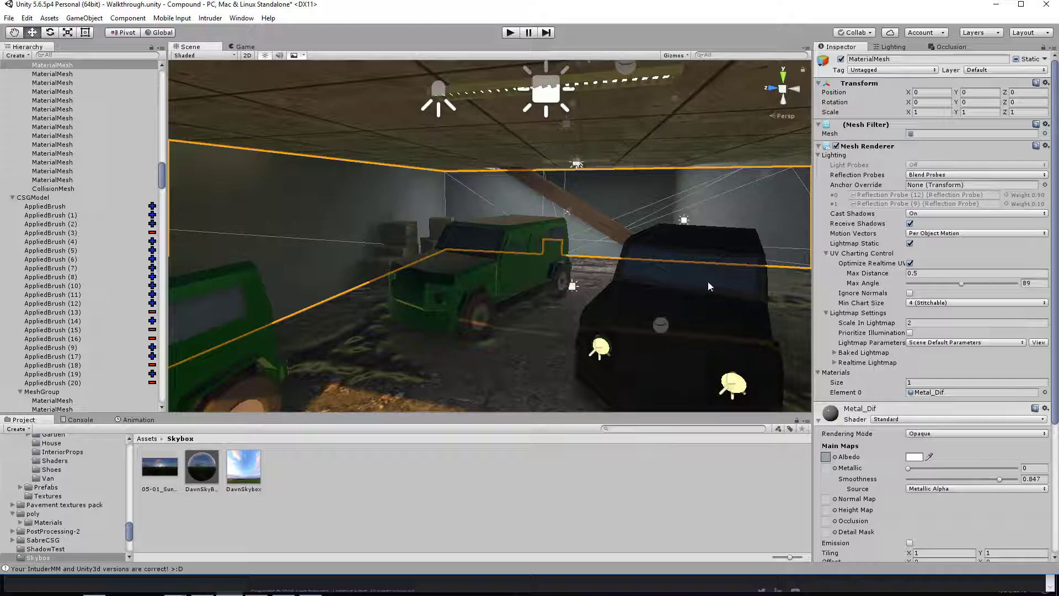
right_drag(569, 228, 561, 262)
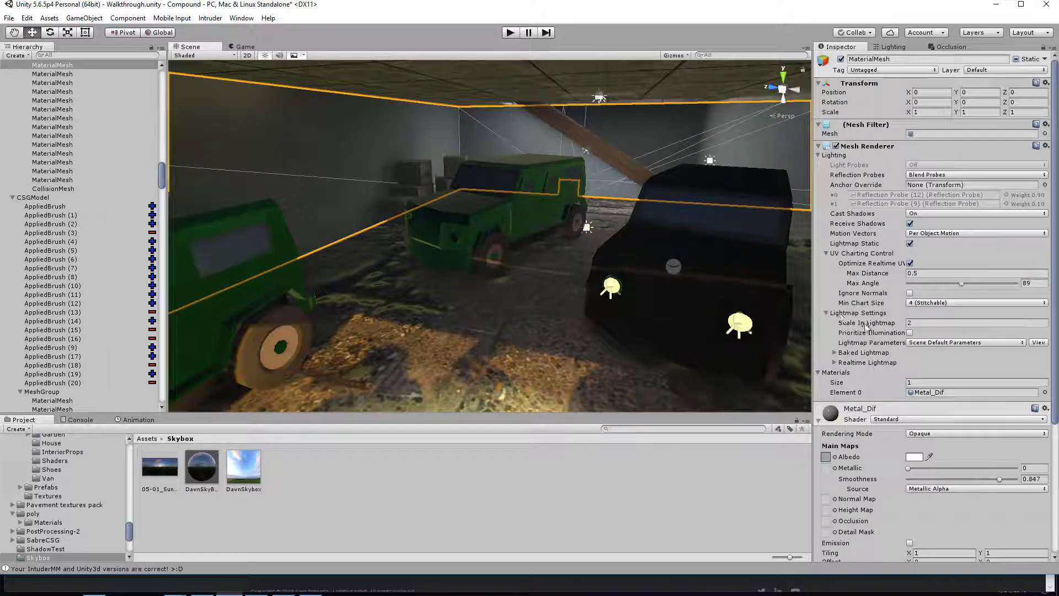
click(207, 55)
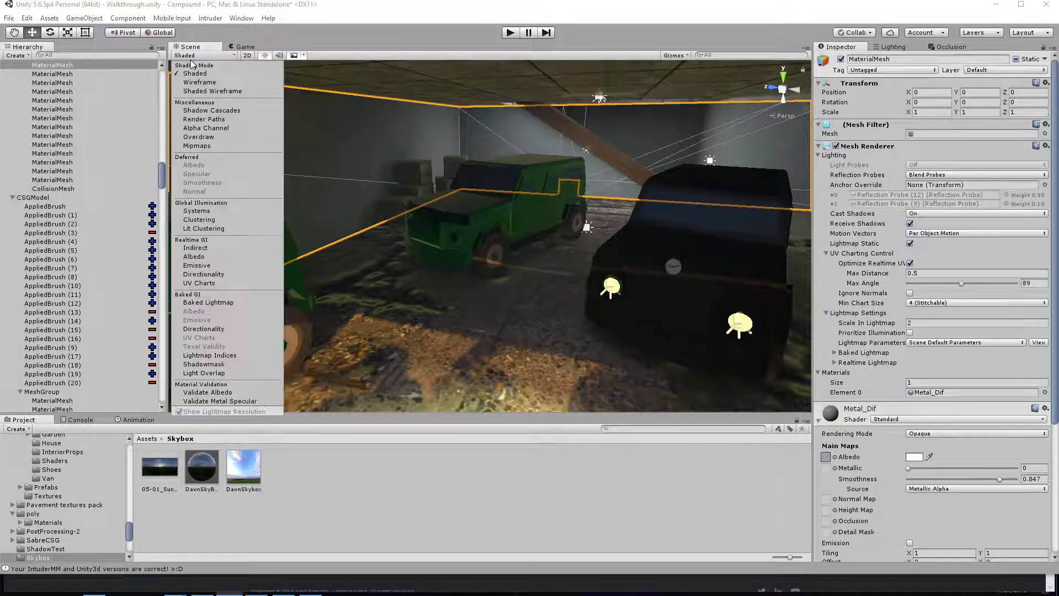
click(209, 283)
click(209, 302)
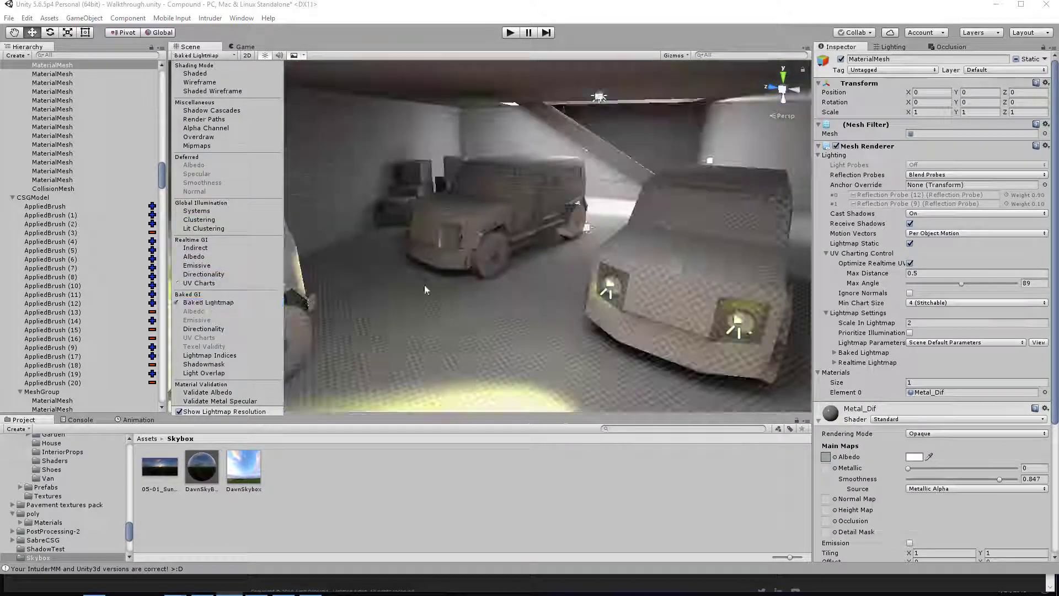
right_drag(425, 286, 411, 265)
Try lower Scale In Lightmap values on the garage wall mesh, ending with 0.1.
mouse_move(897, 323)
mouse_down()
mouse_move(943, 321)
mouse_move(859, 325)
mouse_up()
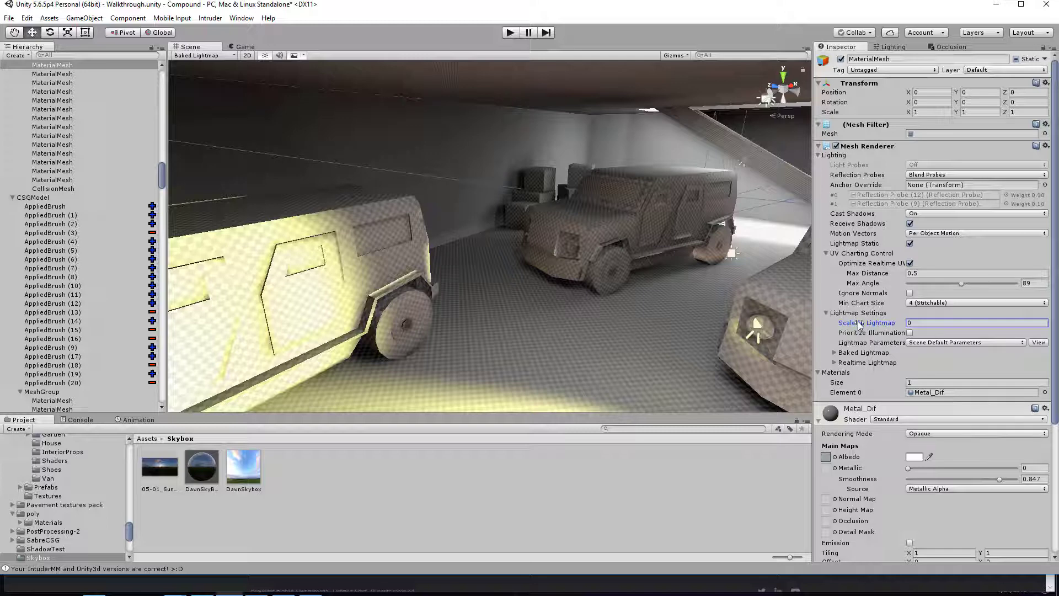
drag(858, 326, 864, 325)
click(922, 326)
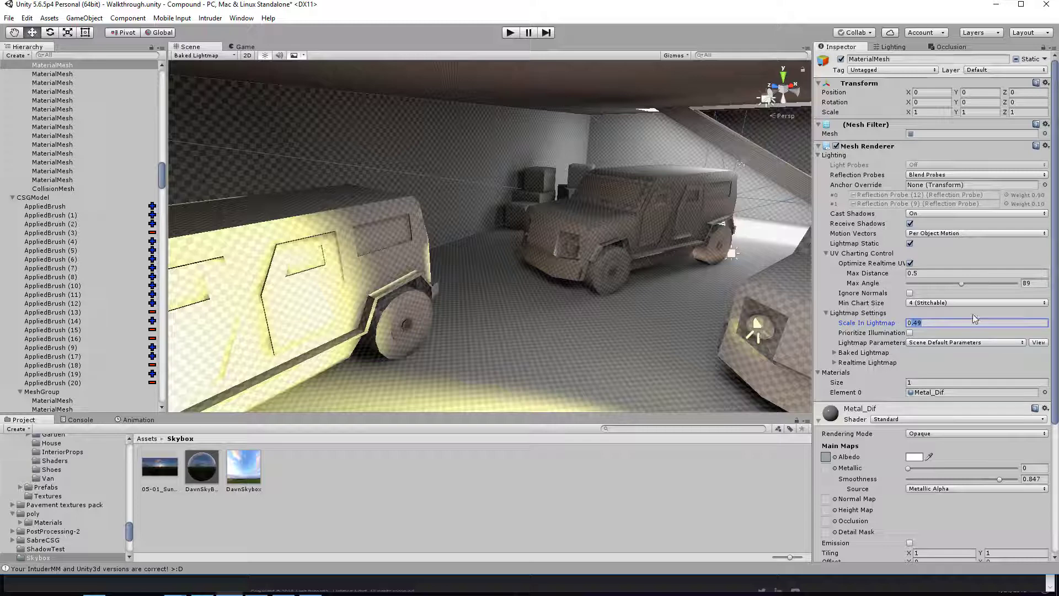
text(0.1)
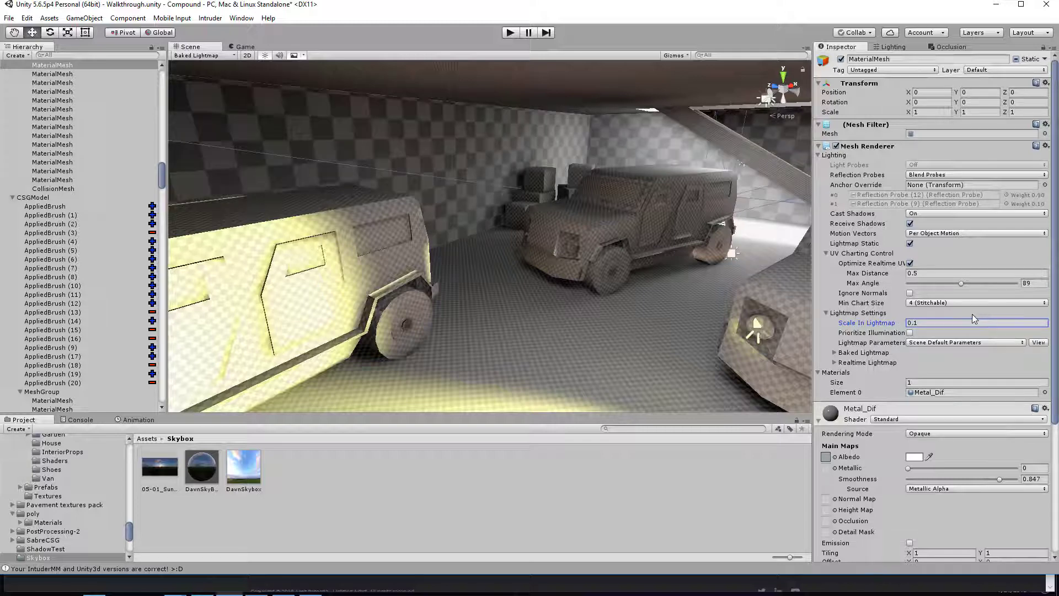
Undo the wall mesh's Scale In Lightmap changes and its selection.
key(ctrl+z)
key(ctrl+z)
key(ctrl+z)
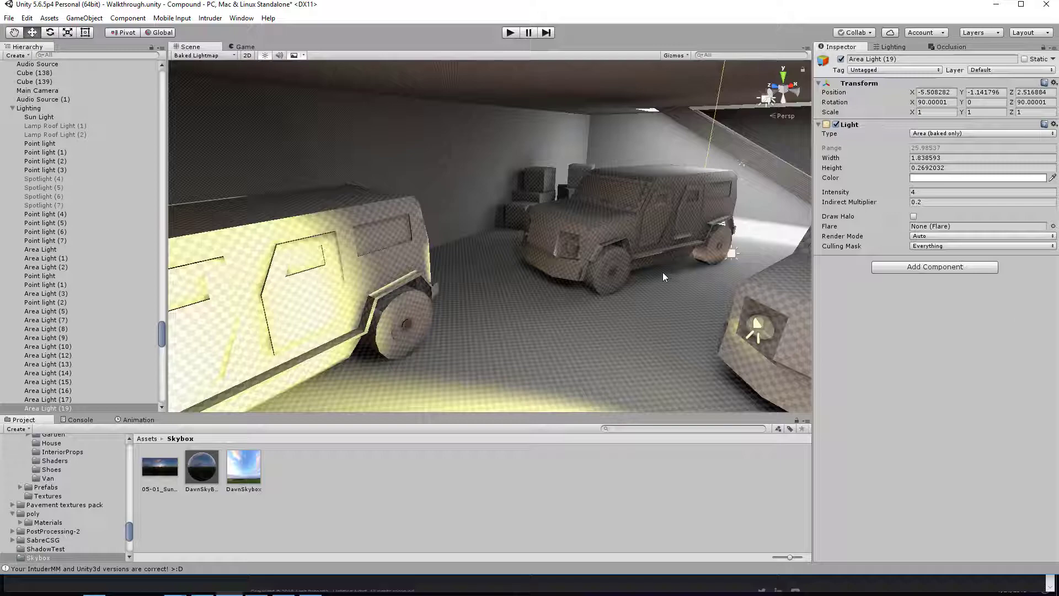
Select Area Light (29) on the garage floor in front of the vans and view its settings.
right_drag(664, 277, 565, 285)
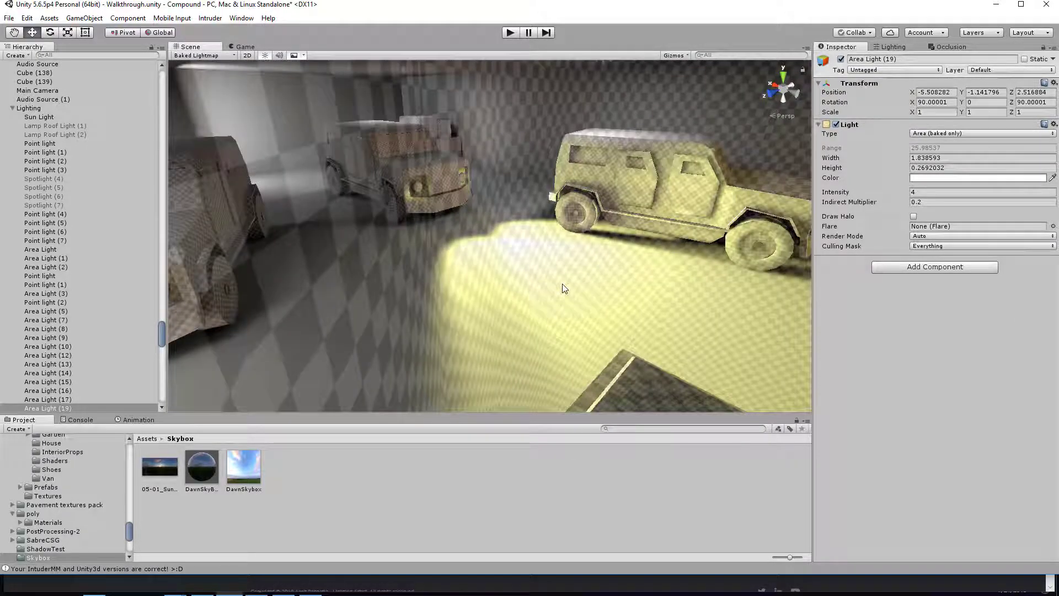
right_drag(513, 265, 512, 207)
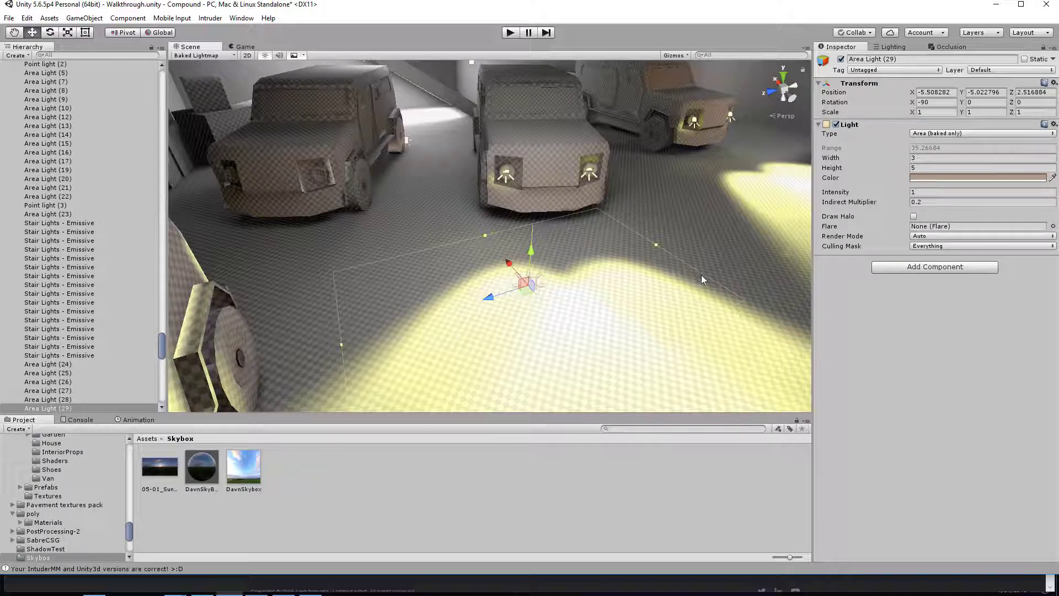
right_drag(464, 345, 475, 316)
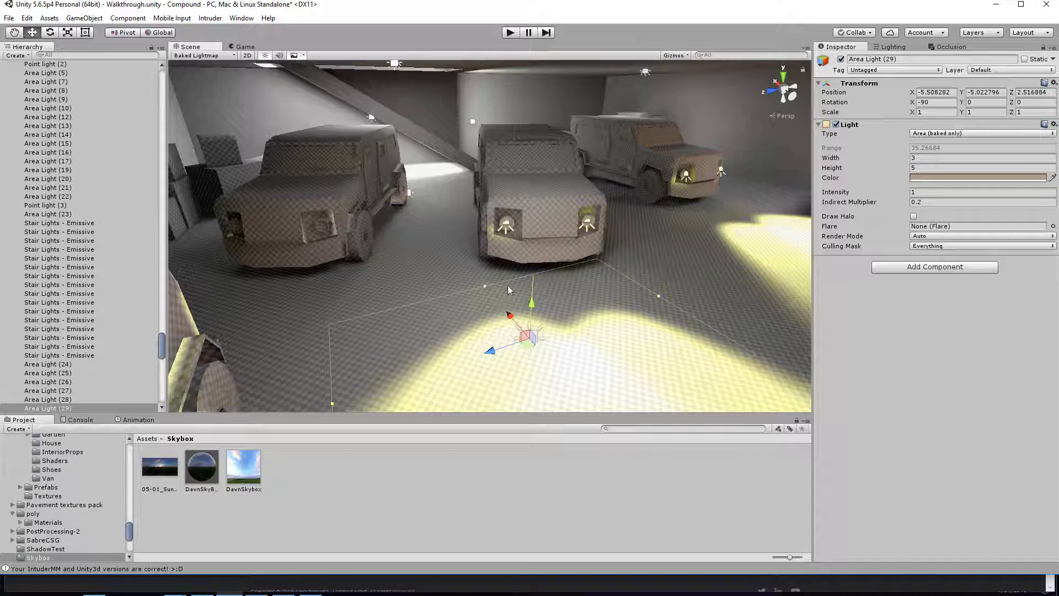
Examine the baked lighting on the fronts of the parked vans and the surrounding floor.
key(w)
right_drag(507, 288, 547, 291)
key(s)
key(w)
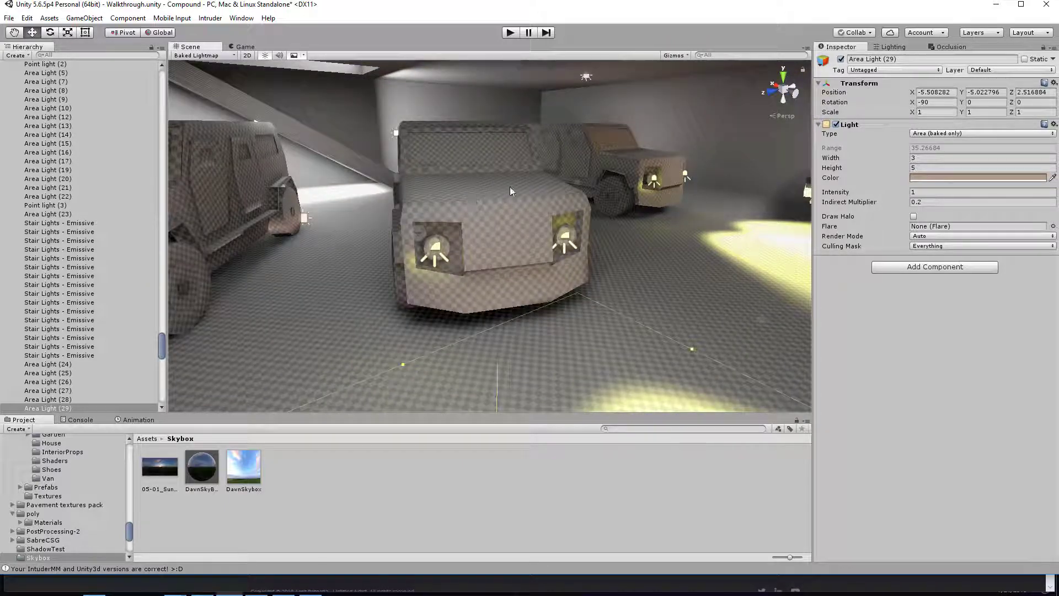
key(d)
right_drag(493, 216, 585, 213)
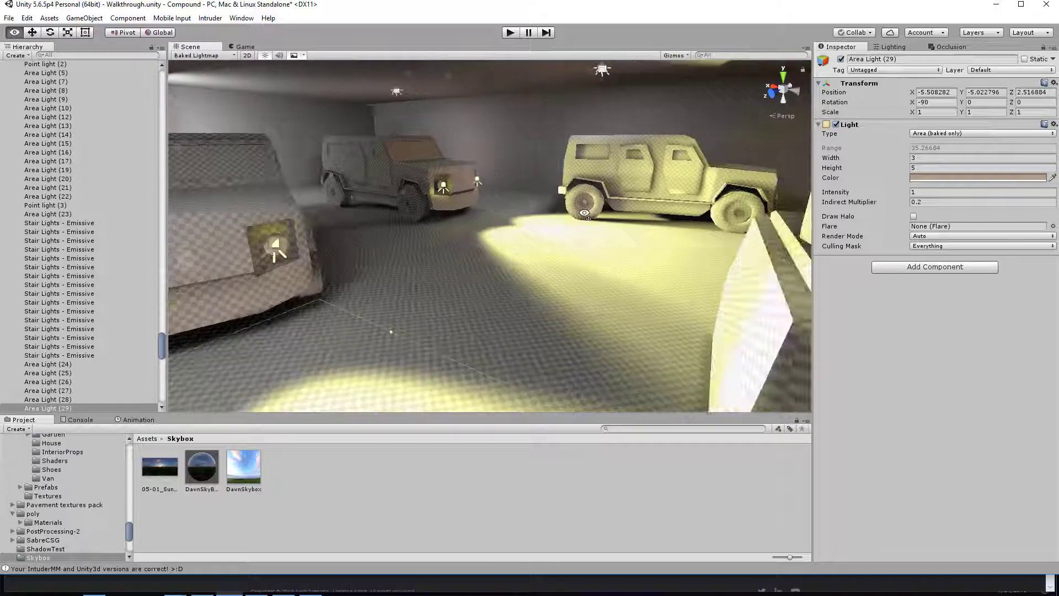
key(f)
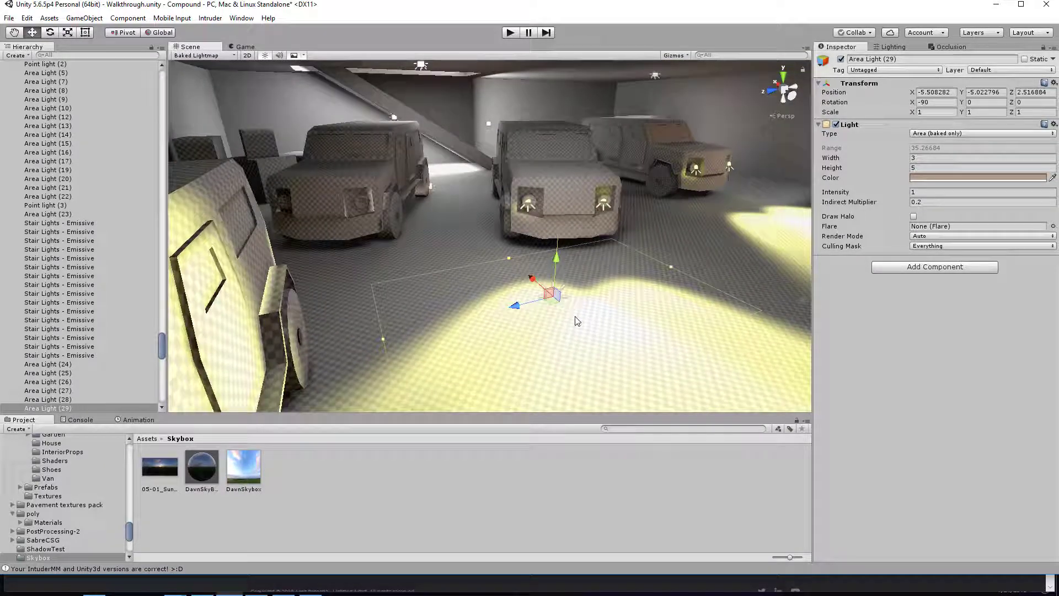
Examine the baked lighting underneath the van above Area Light (29), and review the whole garage from the front.
key(w)
right_drag(575, 309, 736, 200)
key(a)
key(q)
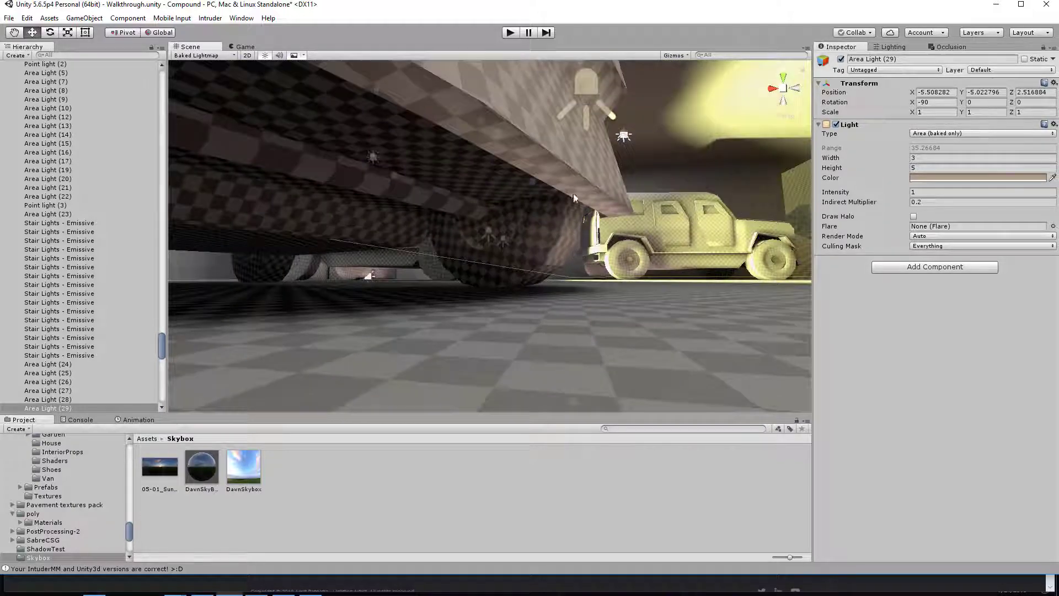
right_drag(425, 191, 399, 157)
key(a)
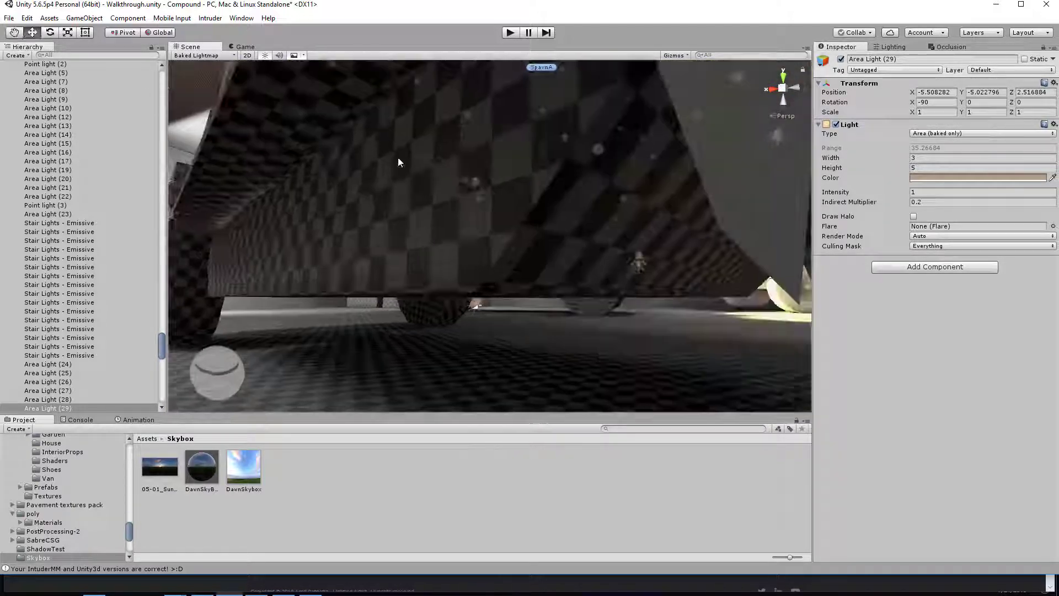
key(f)
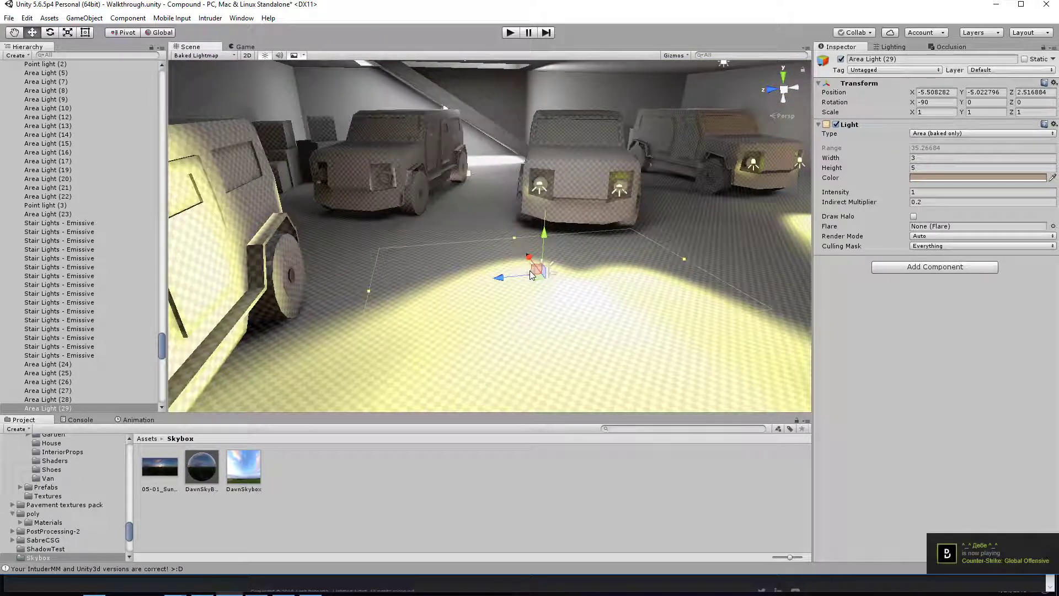
right_drag(531, 248, 523, 156)
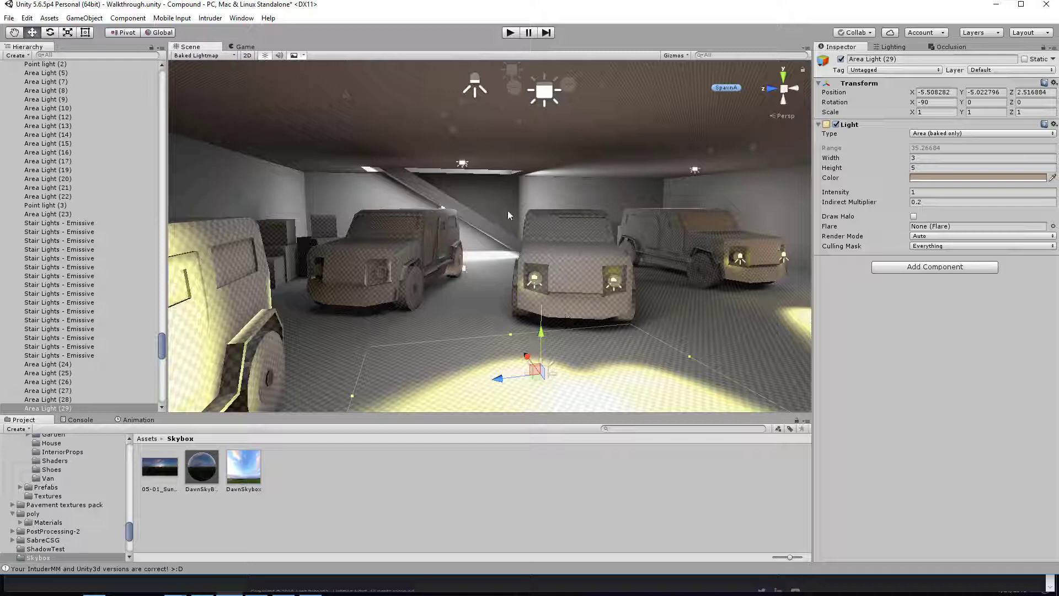
right_drag(517, 266, 536, 265)
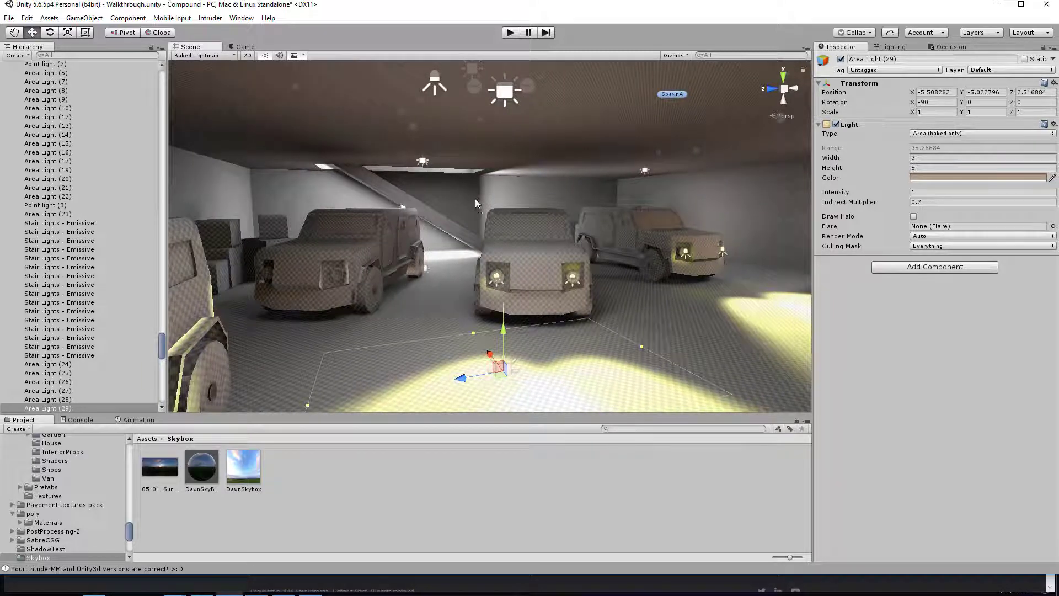
Select Van (5) with the lit headlights and return the scene display to Shaded mode.
click(495, 280)
right_drag(430, 296, 392, 306)
click(698, 286)
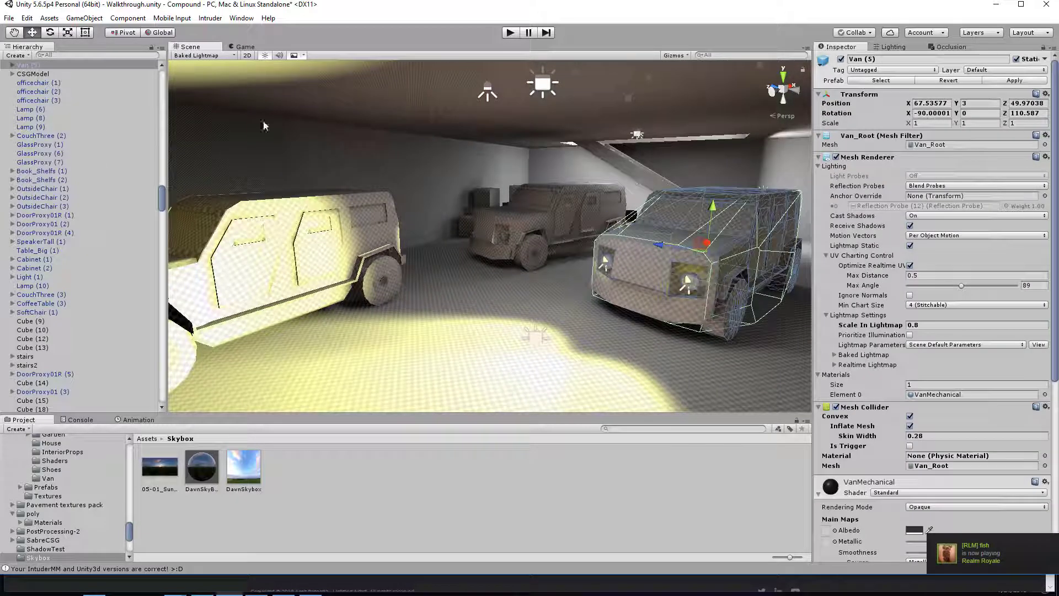
click(205, 55)
click(195, 73)
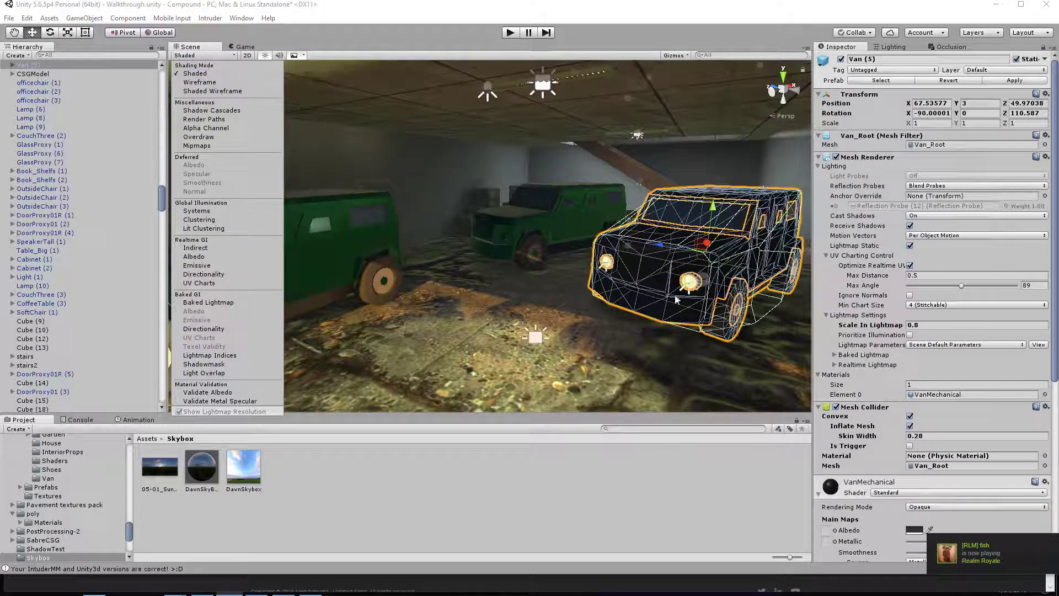
Select the LightCircle_001 headlight of Van (4) and expand its VanLightOff material to examine the emission setting.
mouse_move(602, 273)
right_down()
mouse_move(557, 258)
mouse_move(548, 287)
right_up()
click(372, 350)
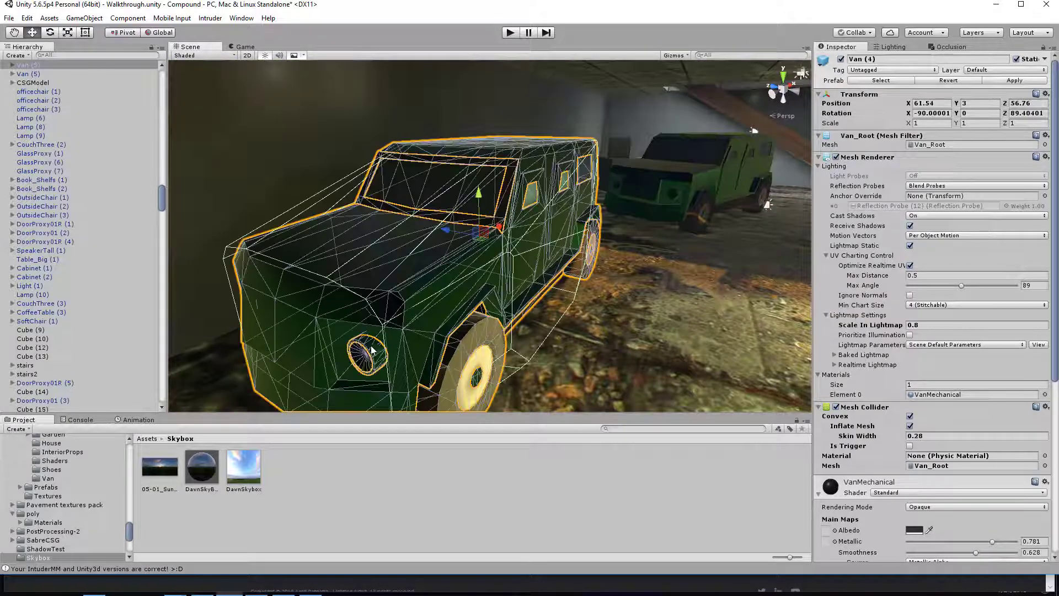
click(364, 367)
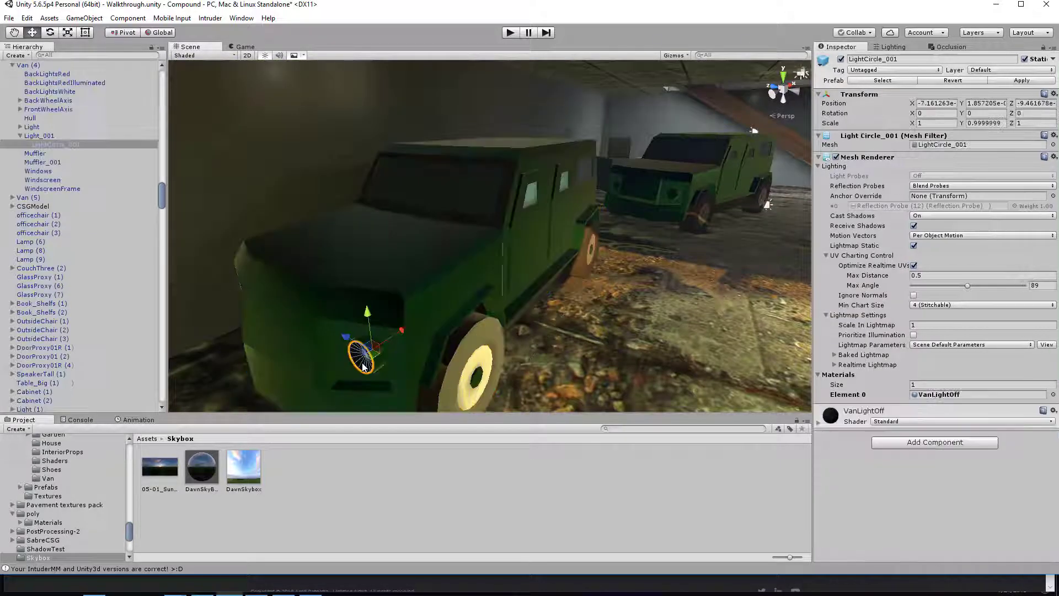
click(819, 422)
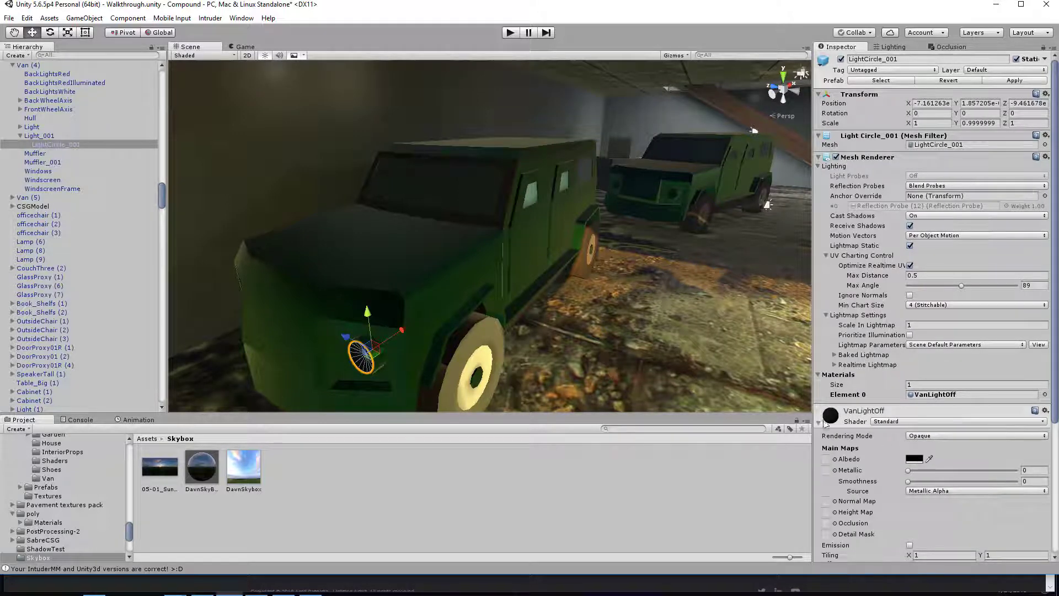
scroll(529, 313, down, 5)
right_drag(503, 239, 495, 255)
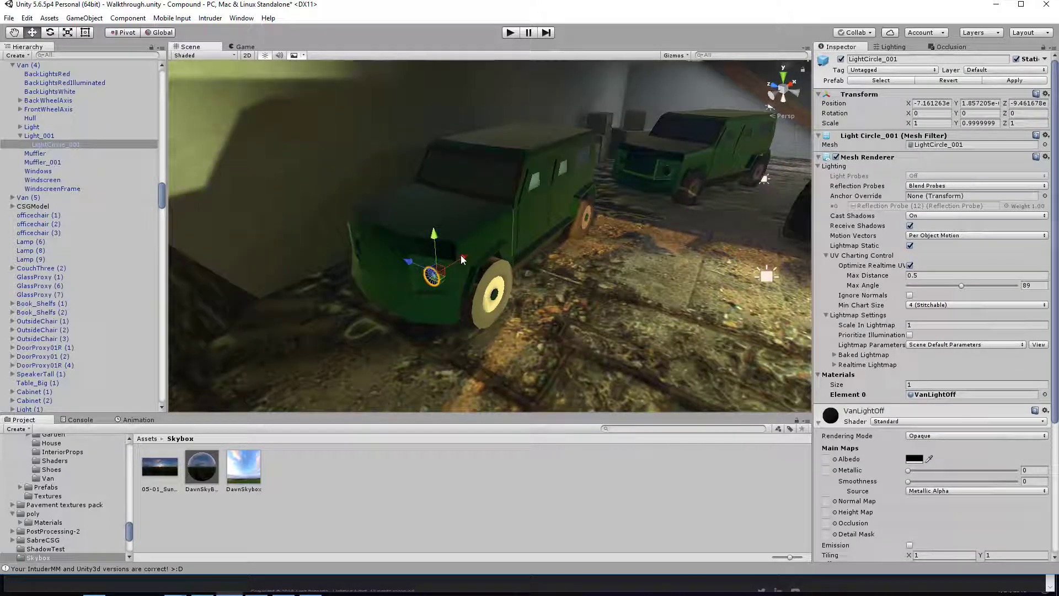
Select the lit LightCircle_001 headlight of the black van and examine its VanLight material's emission settings.
right_drag(549, 276, 613, 230)
key(w)
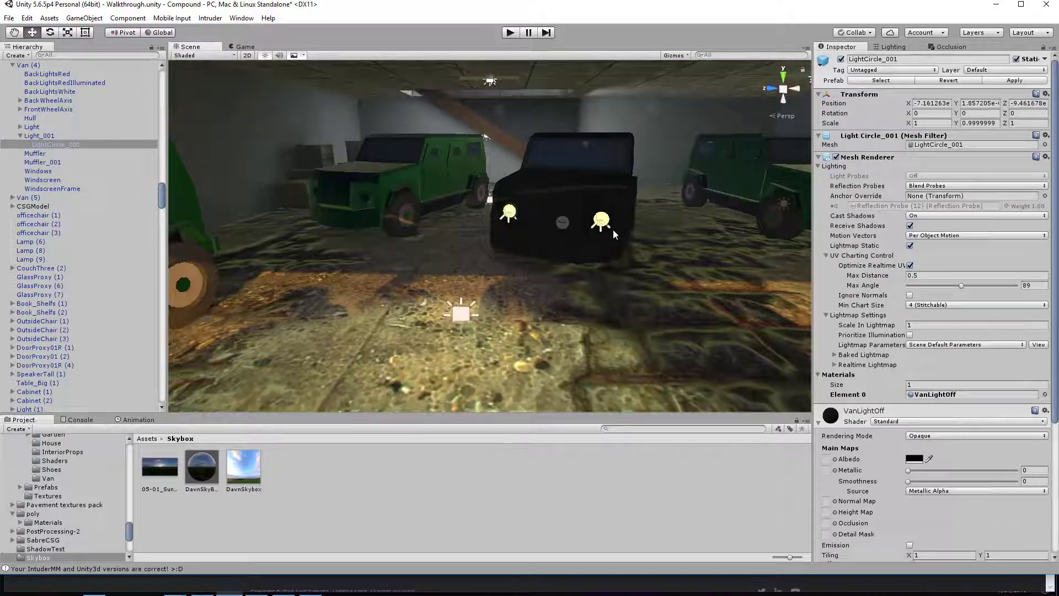
click(608, 221)
click(608, 222)
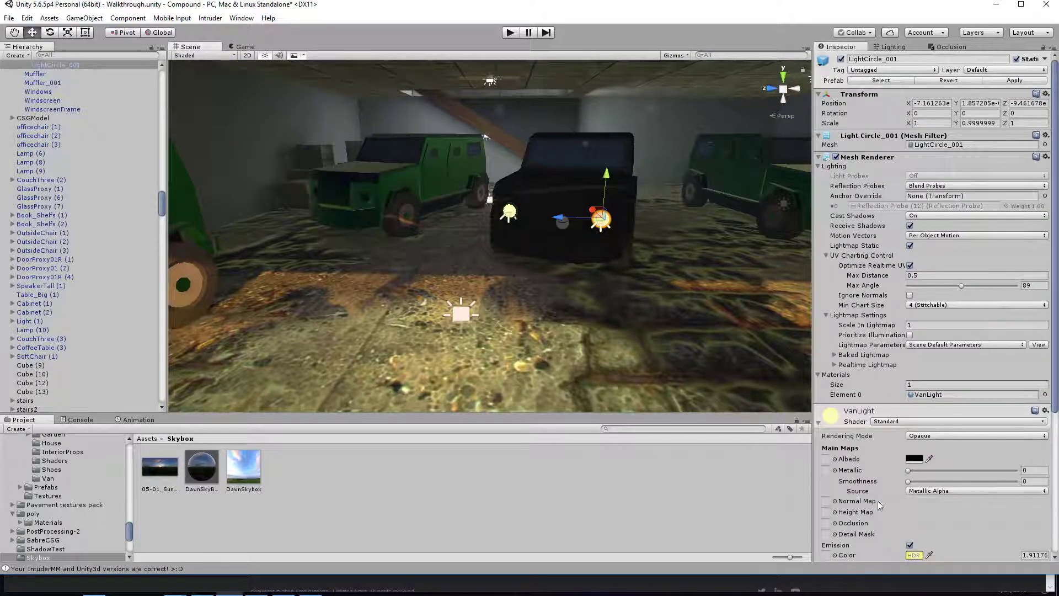
scroll(880, 504, down, 3)
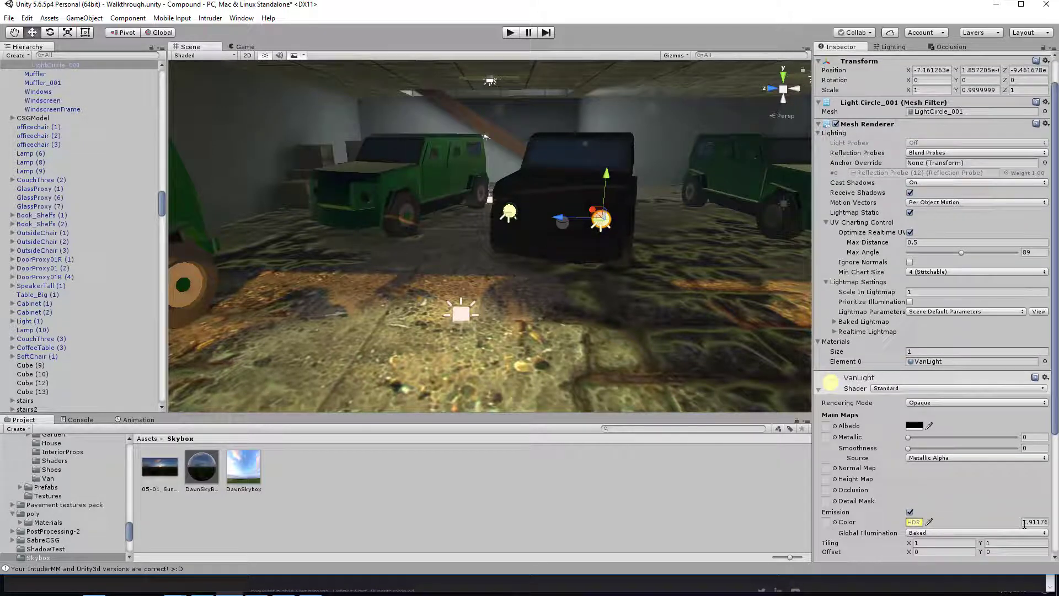
Select the black Van (5) and its Hull, and examine the van and the surrounding garage lighting from several angles.
right_drag(586, 369, 519, 301)
key(d)
click(530, 281)
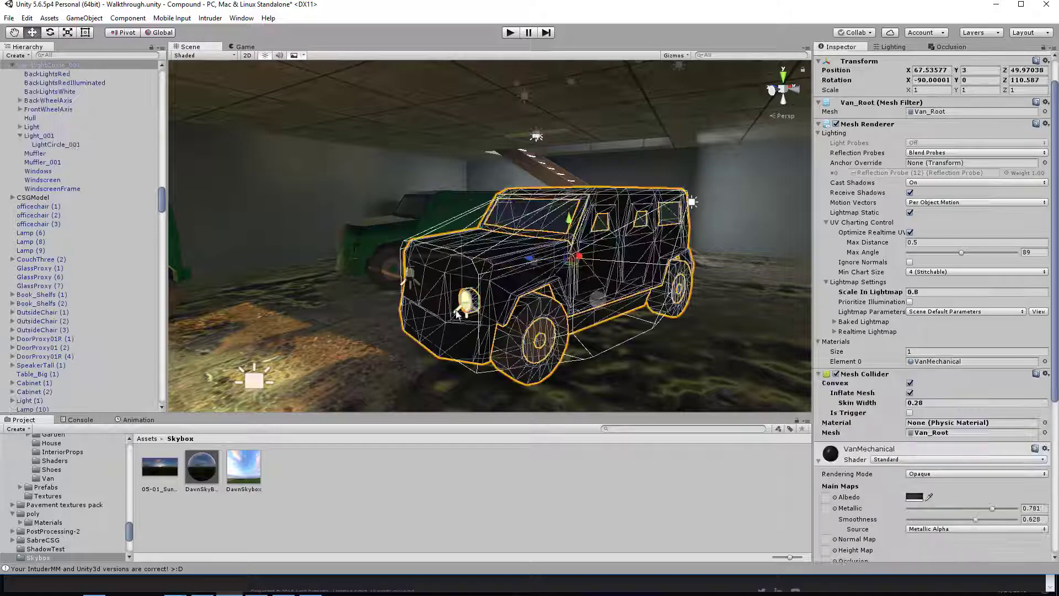
click(530, 281)
key(s)
right_drag(602, 298, 485, 218)
key(d)
key(s)
key(a)
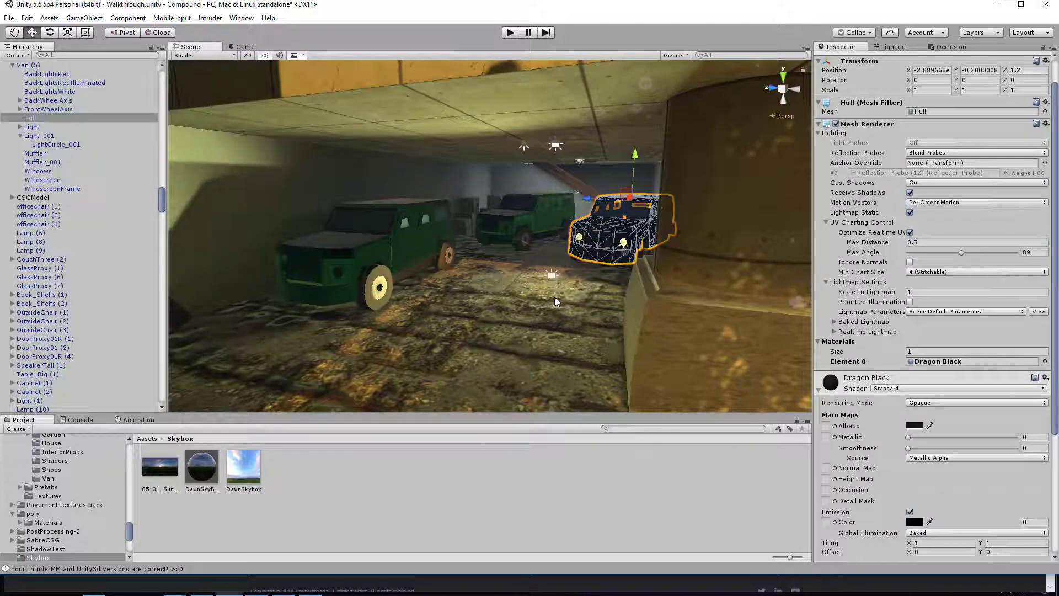
key(s)
right_drag(466, 319, 481, 176)
key(w)
Select Light cookie (4) at the garage ceiling and examine the floor area it covers between the vans.
click(480, 176)
right_drag(460, 246, 564, 324)
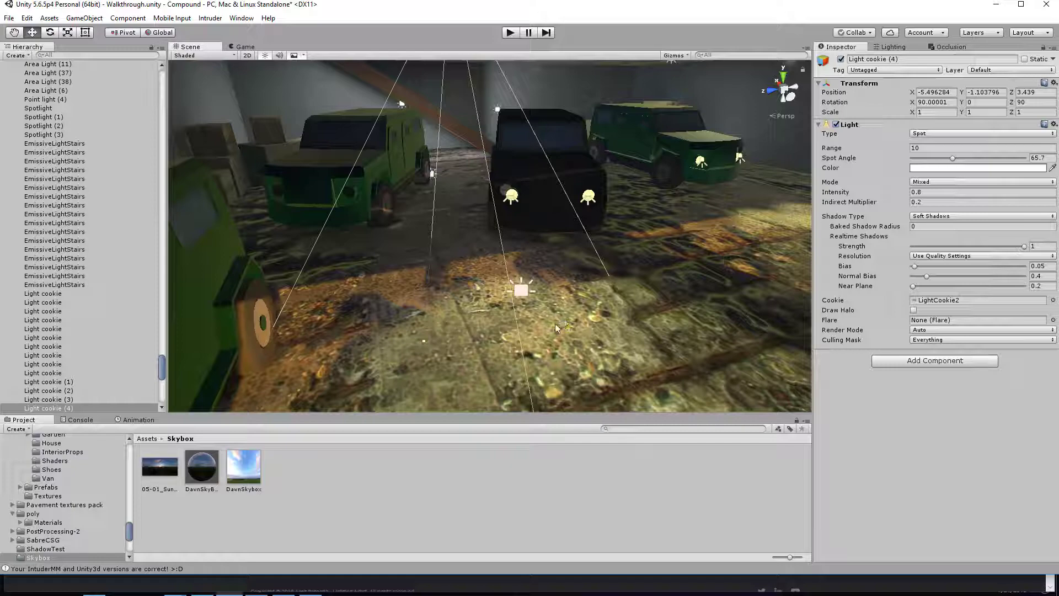
key(w)
right_drag(452, 322, 476, 345)
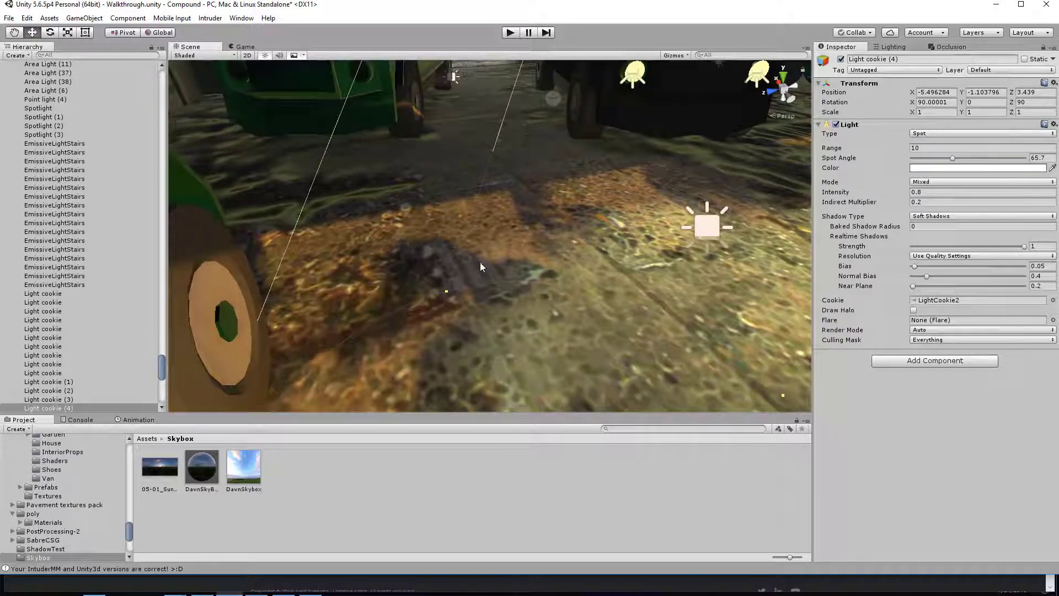
key(f)
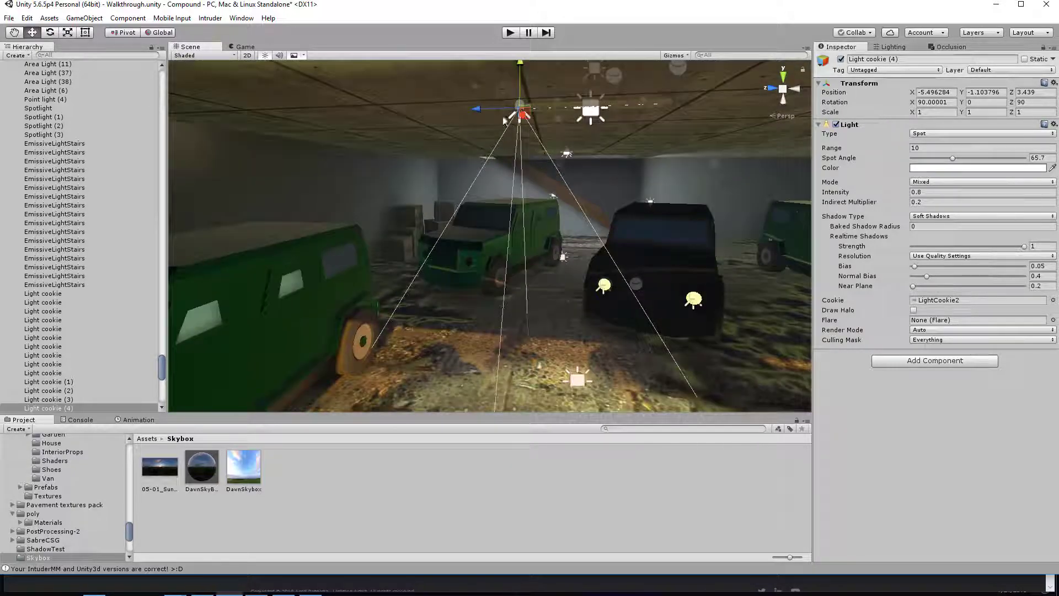
Move Light cookie (4) along the garage ceiling to Z about -0.018, and delete the light.
drag(479, 109, 407, 225)
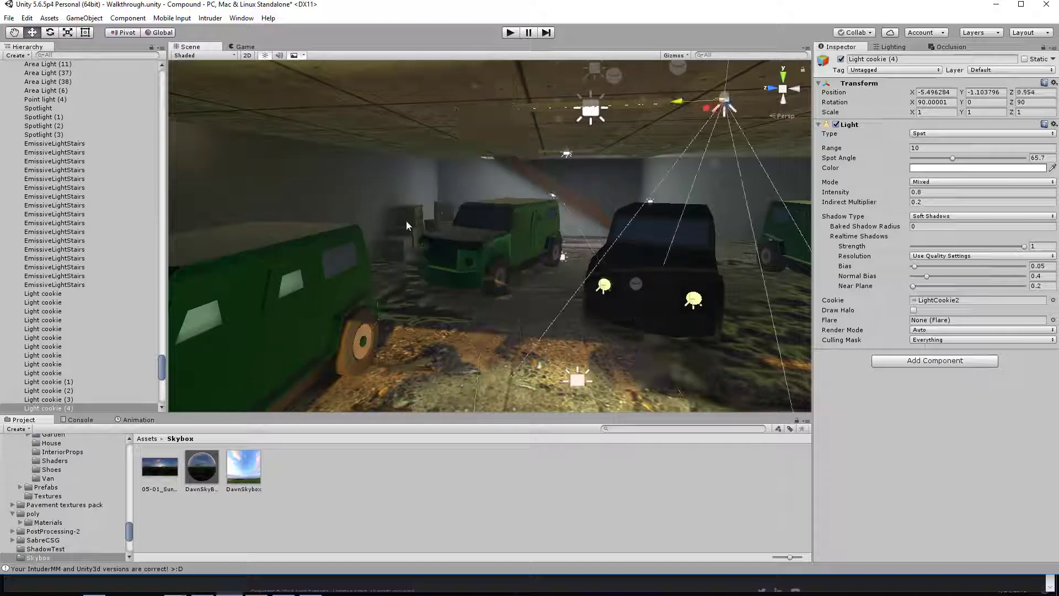
right_drag(407, 225, 428, 98)
drag(408, 75, 469, 215)
right_drag(469, 217, 456, 308)
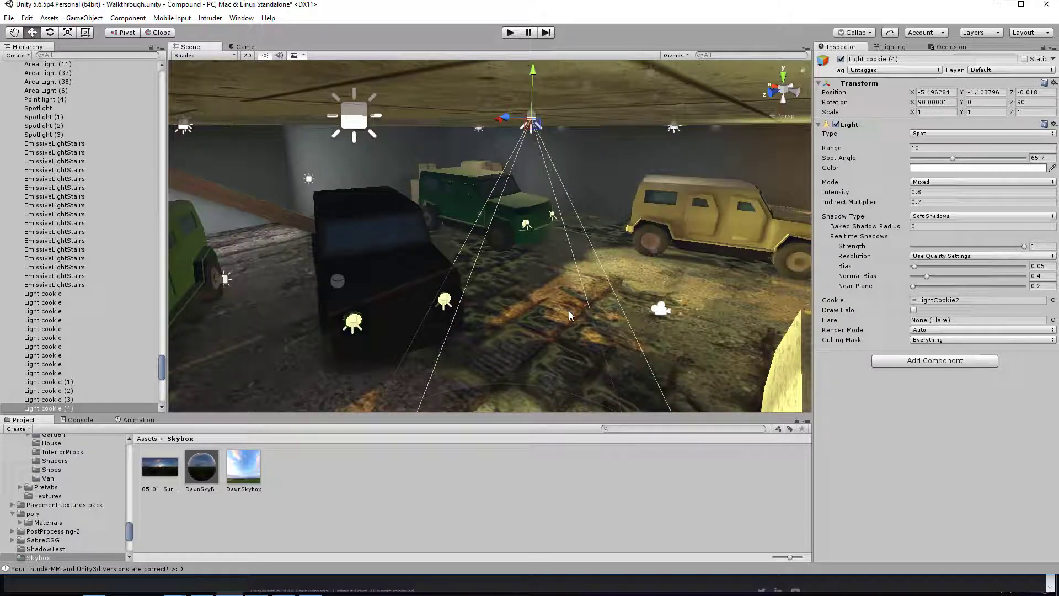
key(Delete)
Select Area Light (37) at the ceiling fixture above the garage vans to view its light settings.
right_drag(569, 310, 453, 177)
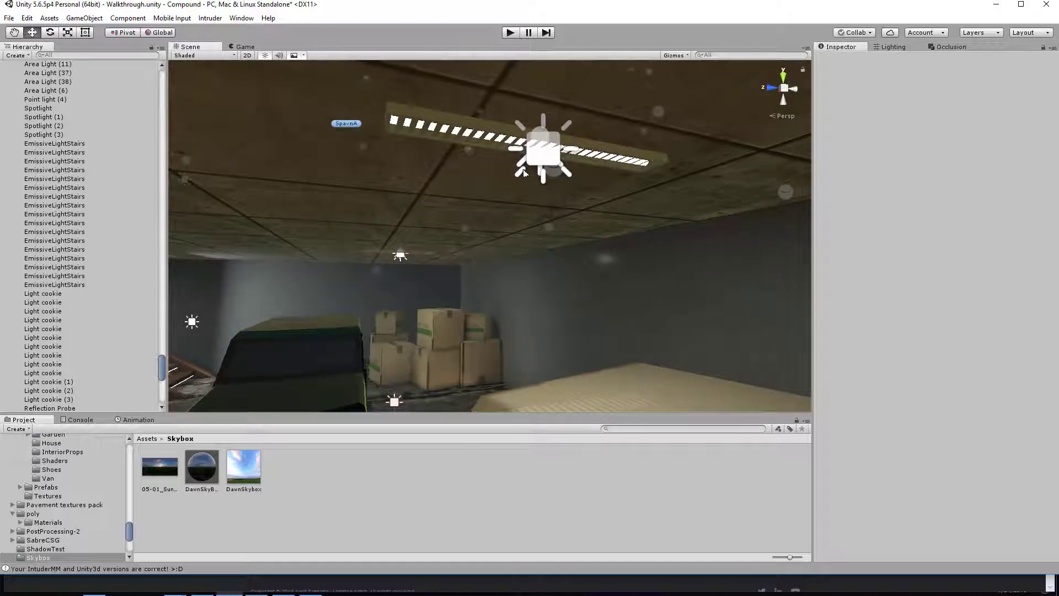
click(522, 164)
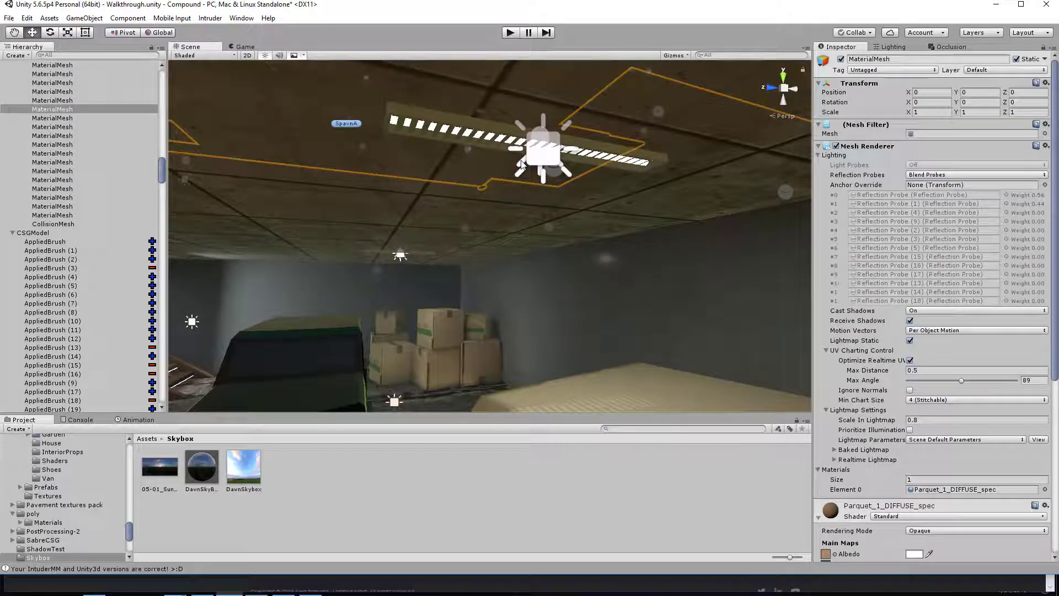
click(522, 164)
right_drag(522, 164, 570, 175)
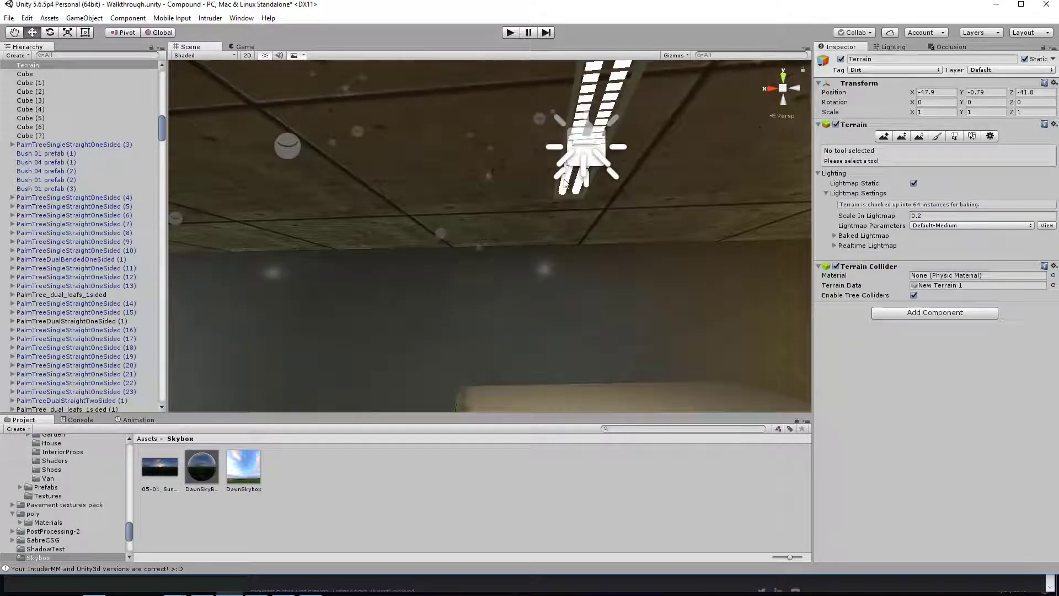
click(561, 178)
right_drag(519, 245, 103, 293)
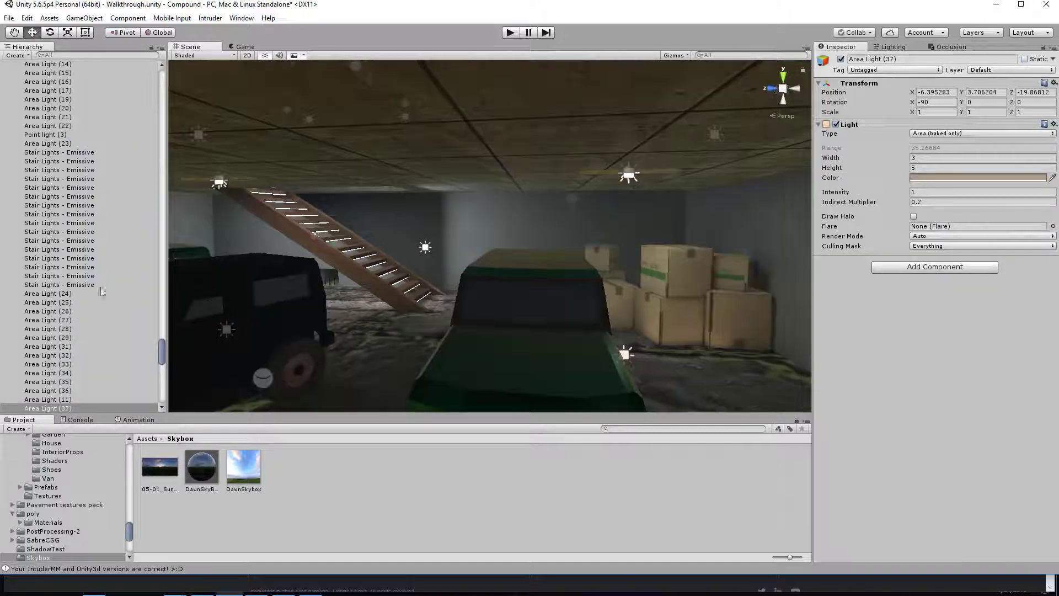
Select the Spotlight at the green van's headlight and examine its cone and light settings.
scroll(83, 257, down, 3)
scroll(88, 127, down, 4)
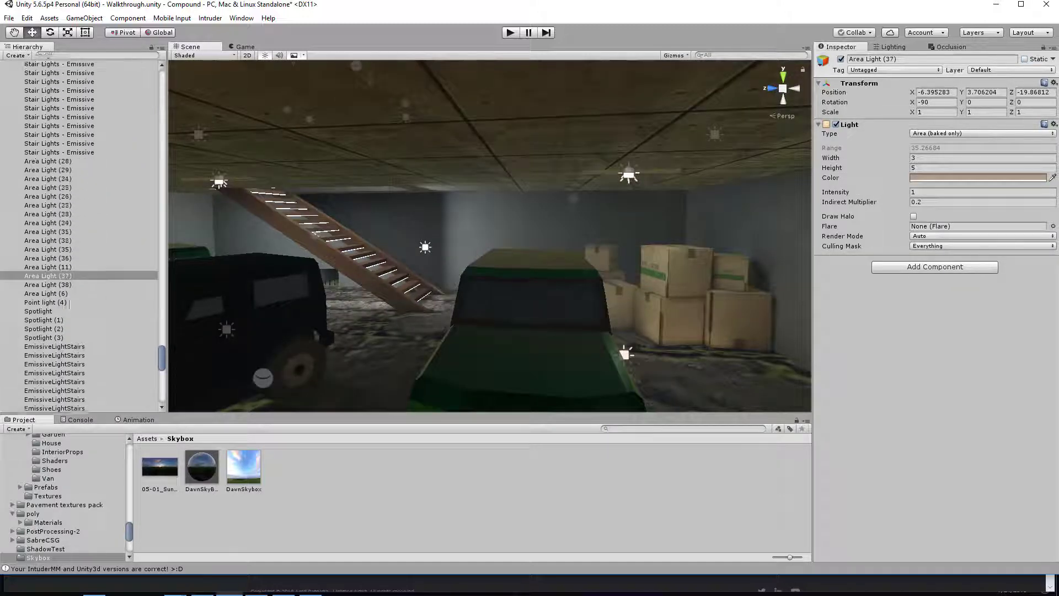
click(55, 278)
right_drag(309, 251, 371, 287)
key(s)
Delete the consecutive group of cookie spotlights, from the first Light cookie through Light cookie (3).
scroll(137, 345, down, 4)
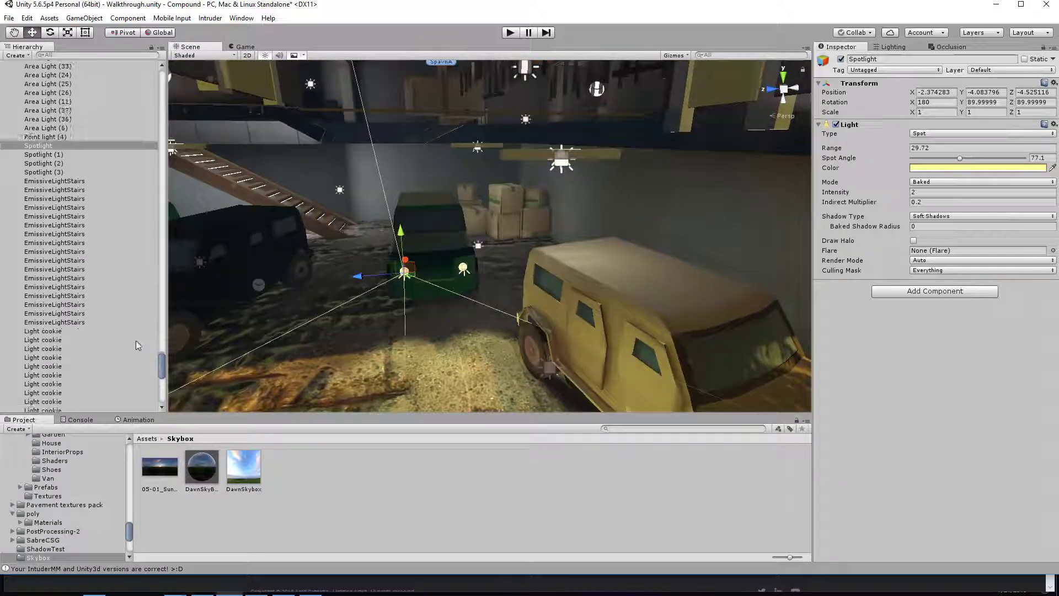
click(62, 334)
scroll(91, 345, down, 5)
shift+click(58, 272)
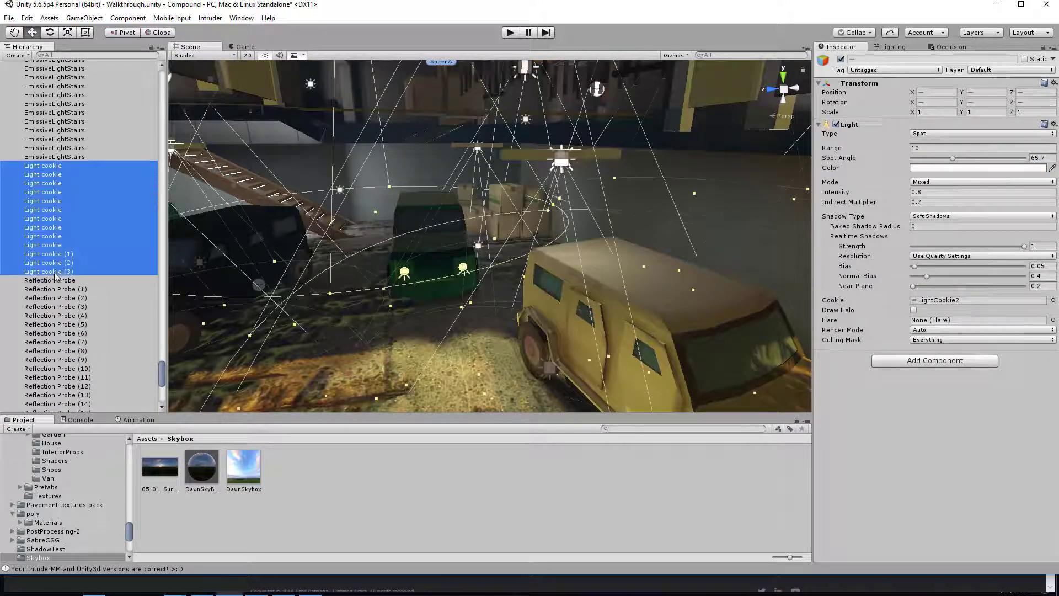
key(Delete)
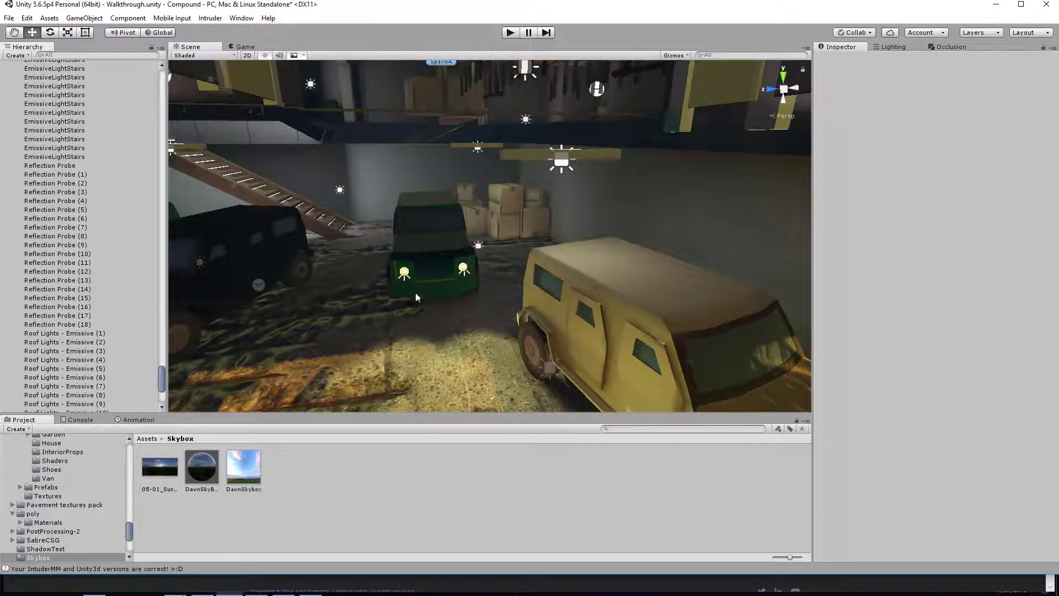
Duplicate the Roof Lights - Emissive (3) strip above the dining table and lower the copy to Y about -1.53 in the garage.
right_drag(426, 279, 476, 194)
key(w)
key(s)
key(w)
click(535, 136)
right_drag(543, 163, 505, 261)
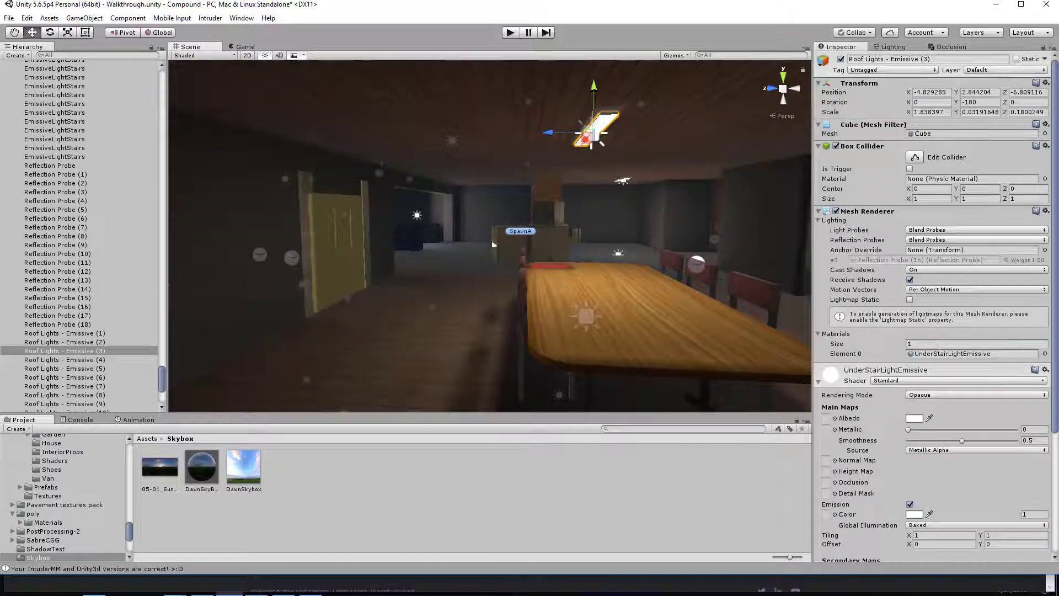
key(ctrl+d)
drag(593, 87, 590, 310)
right_drag(590, 310, 664, 232)
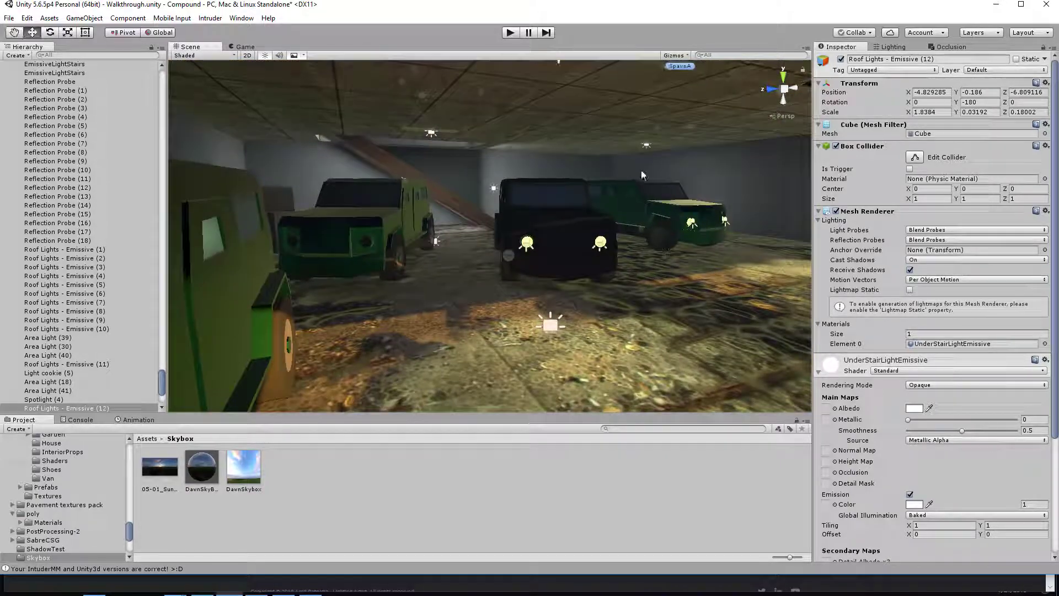
right_drag(500, 163, 512, 141)
drag(530, 141, 531, 205)
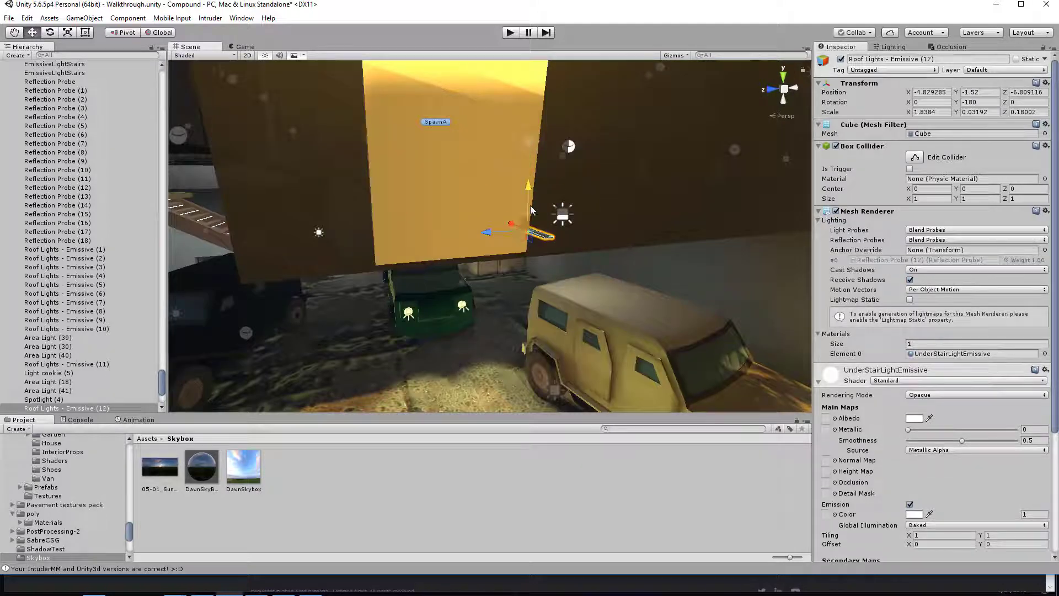
mouse_move(531, 205)
right_down()
mouse_move(502, 174)
mouse_move(496, 193)
mouse_move(511, 208)
right_up()
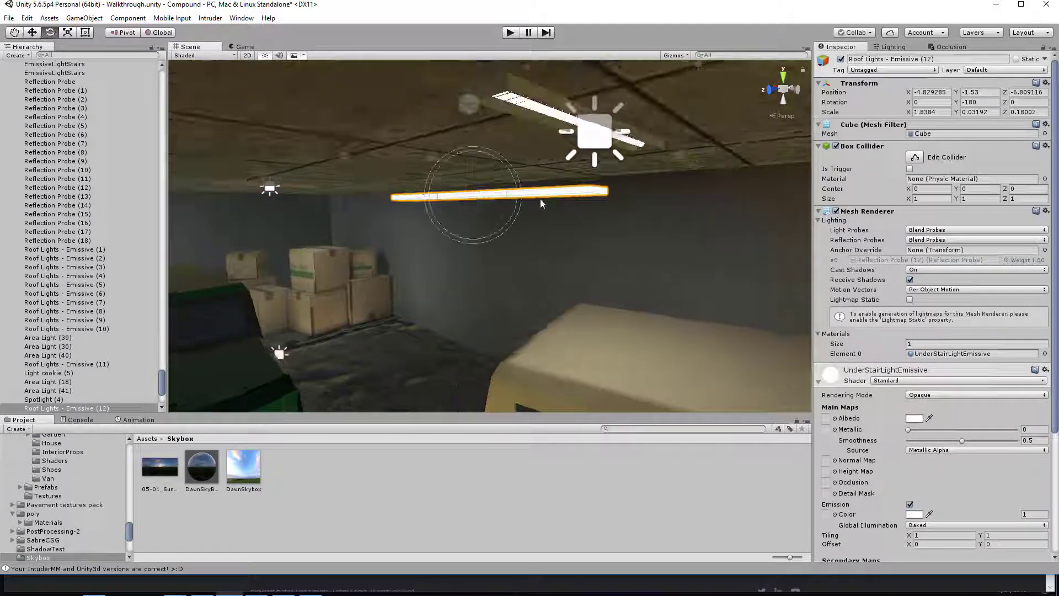
Rotate the copied light strip to -90 degrees about Y so it runs parallel to the ceiling fixture.
drag(470, 192, 412, 197)
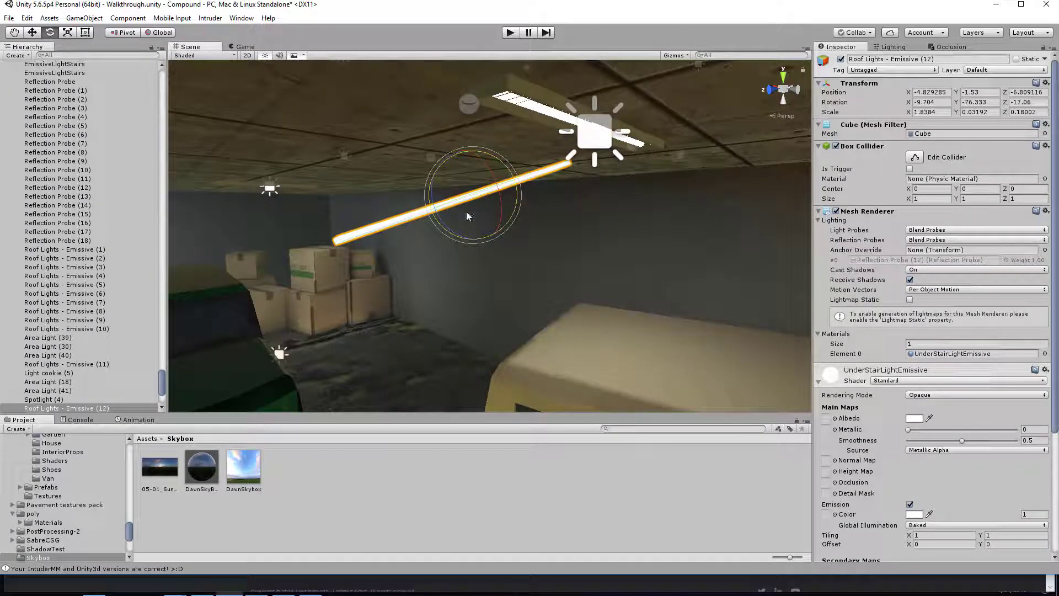
key(ctrl+z)
right_drag(466, 211, 553, 213)
drag(553, 217, 482, 209)
right_drag(499, 230, 438, 226)
key(w)
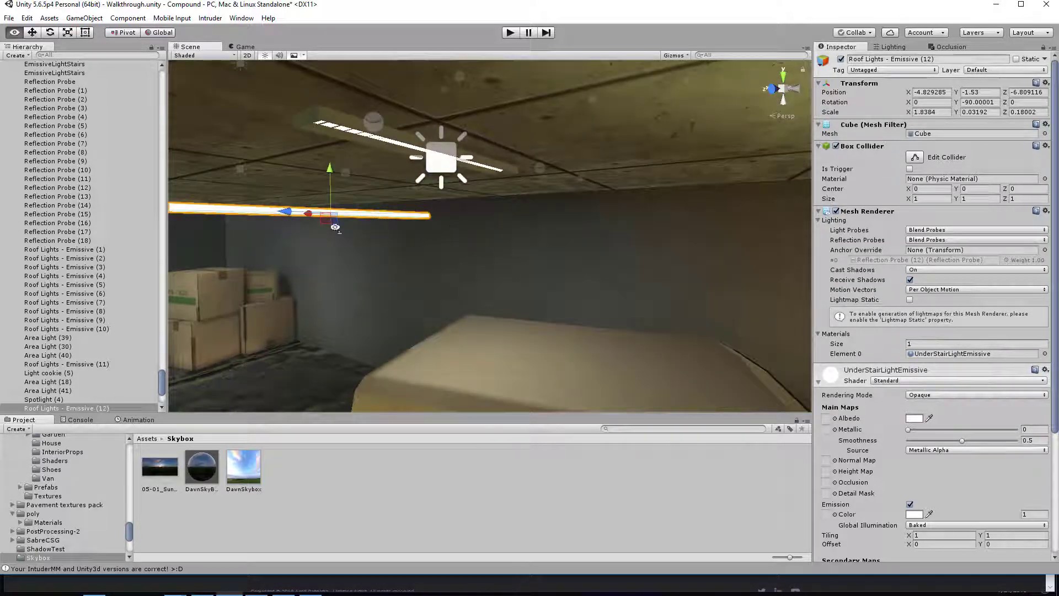
Move the light strip into the ceiling fixture above the sand-coloured van, at about X -5.508, Y -1.146, Z -7.202.
right_drag(335, 225, 406, 232)
right_drag(526, 275, 538, 267)
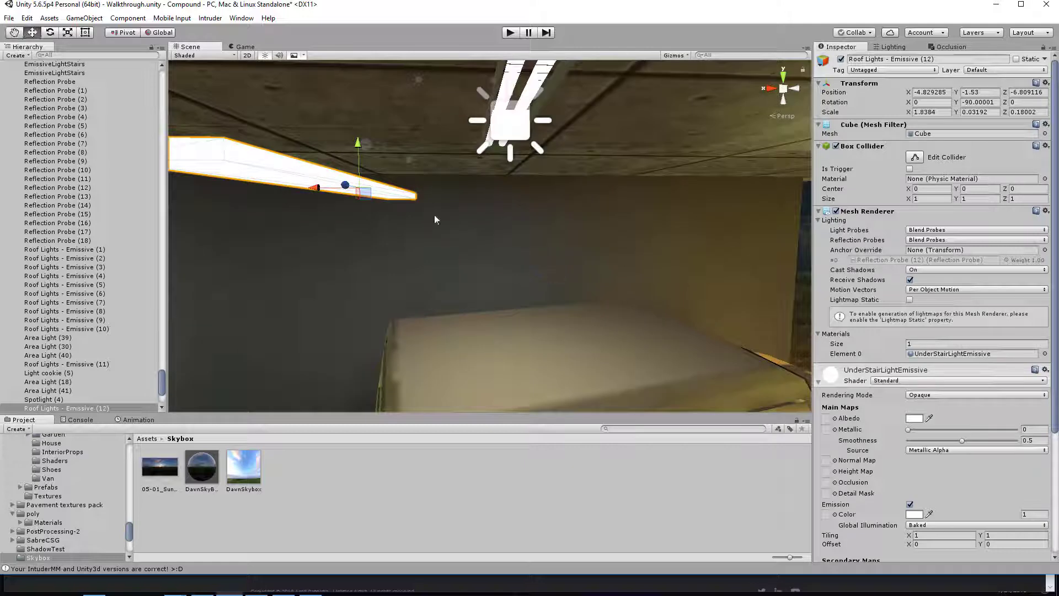
drag(320, 190, 501, 94)
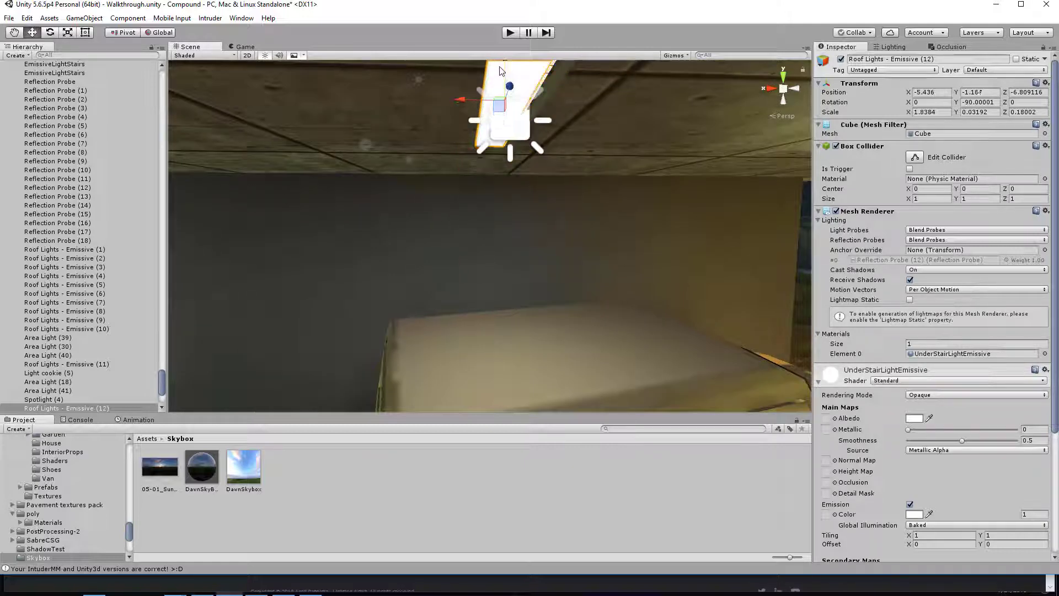
right_drag(501, 93, 505, 224)
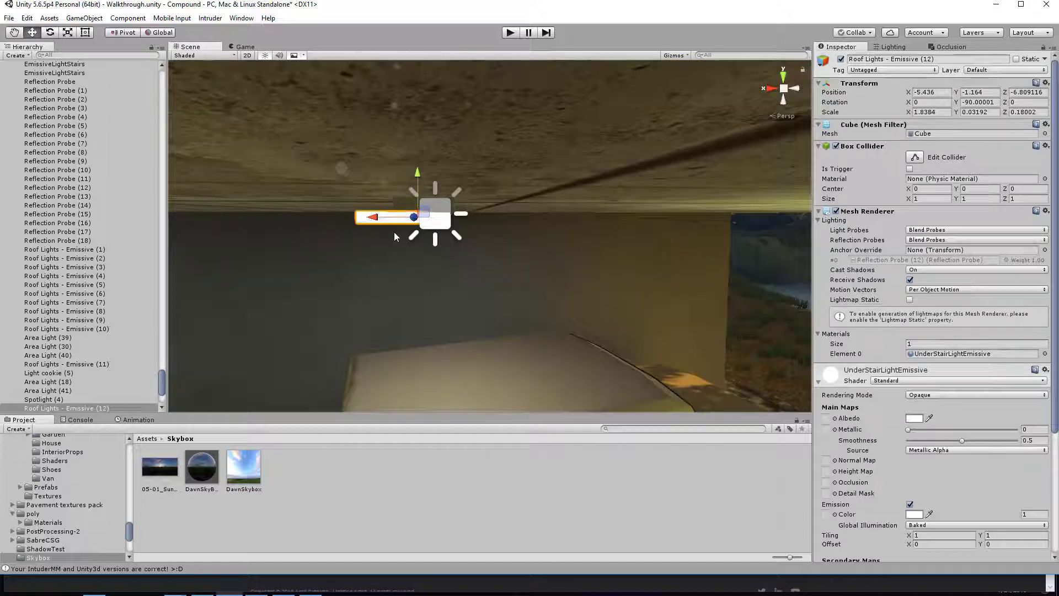
drag(385, 219, 400, 222)
right_drag(470, 263, 441, 133)
drag(433, 128, 452, 194)
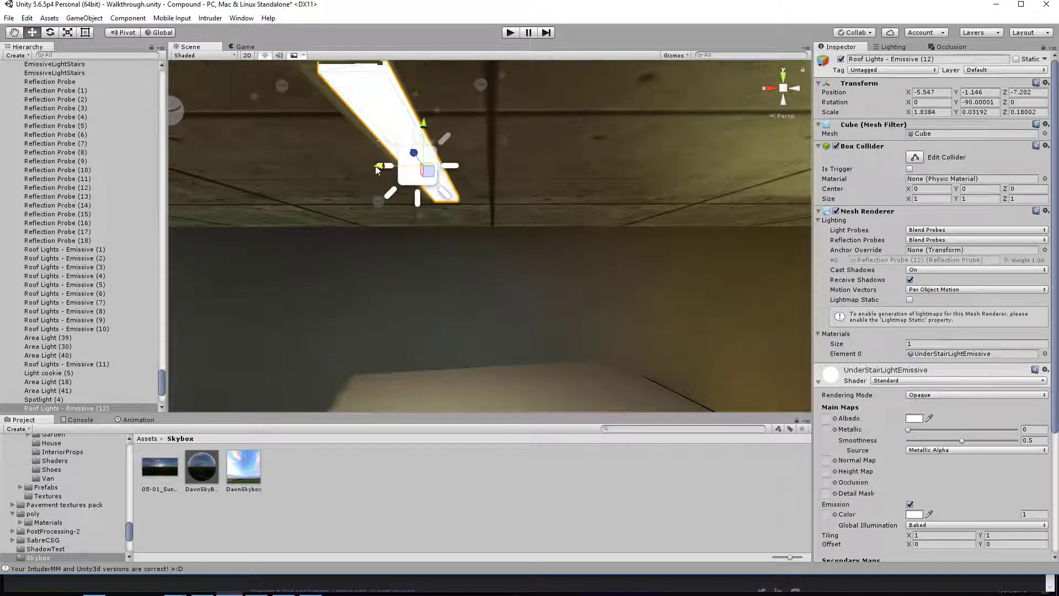
drag(381, 166, 372, 166)
Duplicate the fitted light strip and move the copy along X to about 2.149, at the farther ceiling fixture.
right_drag(427, 205, 644, 221)
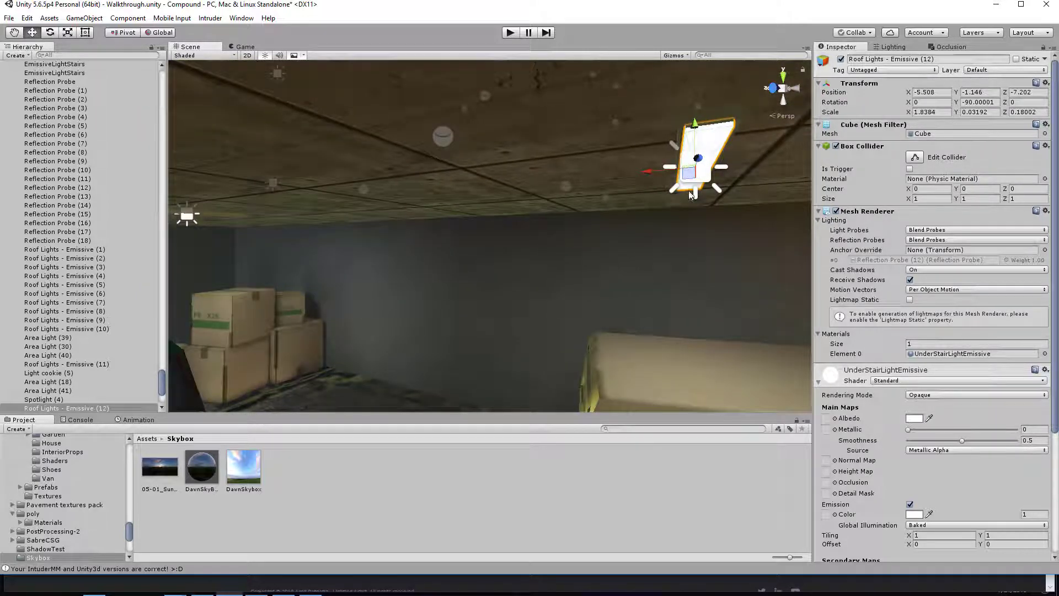
key(ctrl+d)
drag(648, 172, 305, 197)
right_drag(366, 251, 430, 236)
drag(629, 219, 247, 243)
right_drag(246, 244, 418, 216)
drag(422, 214, 398, 215)
Select both fitted light strips, duplicate them and shift the copies along Z to about -5.618.
alt+drag(520, 231, 497, 261)
key(w)
right_drag(496, 262, 365, 189)
shift+click(367, 175)
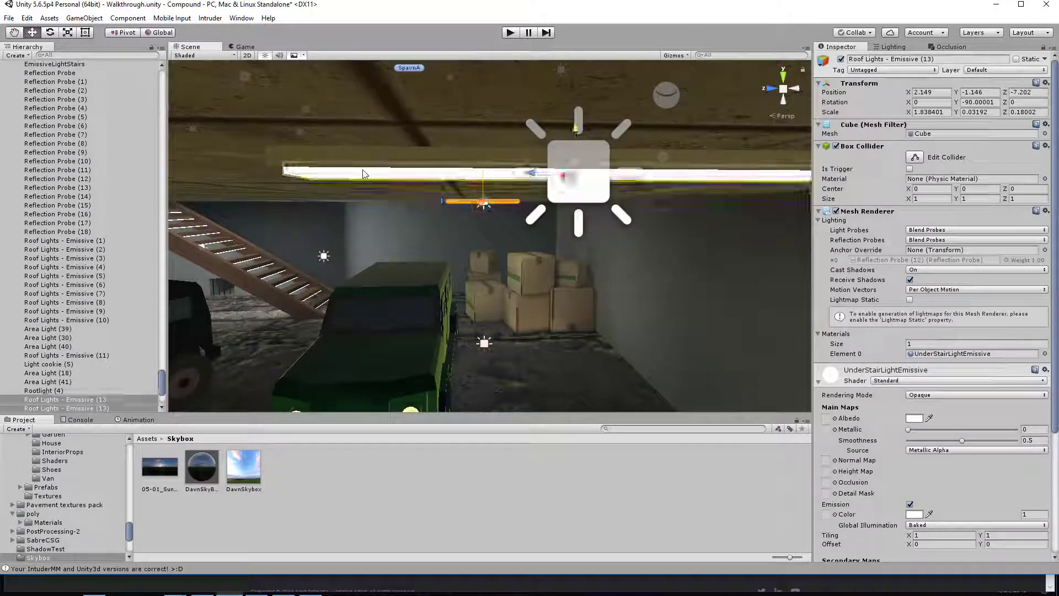
key(ctrl+d)
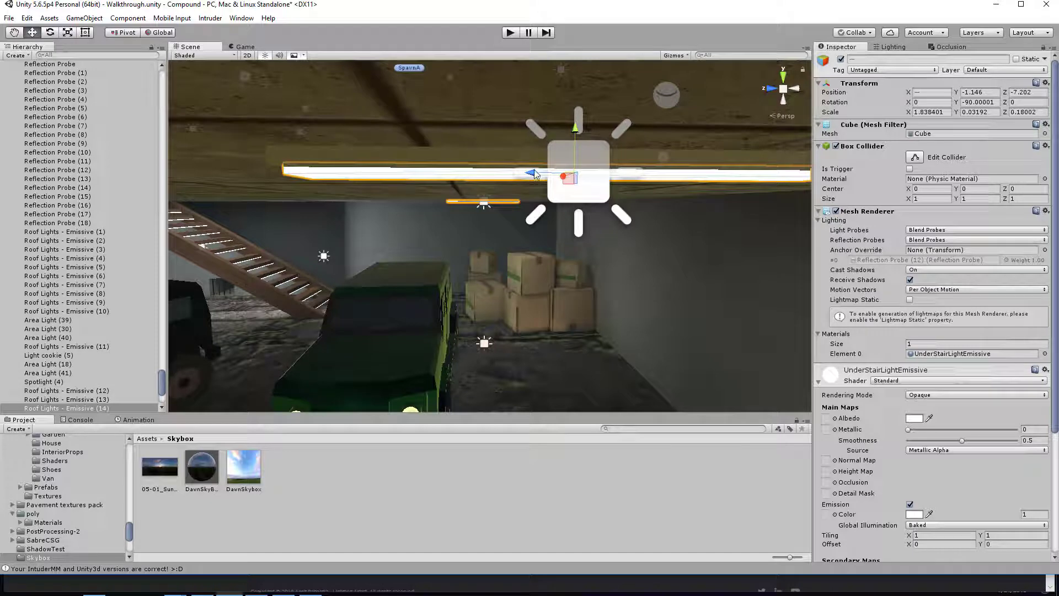
drag(534, 173, 61, 180)
key(a)
right_drag(324, 256, 403, 247)
key(w)
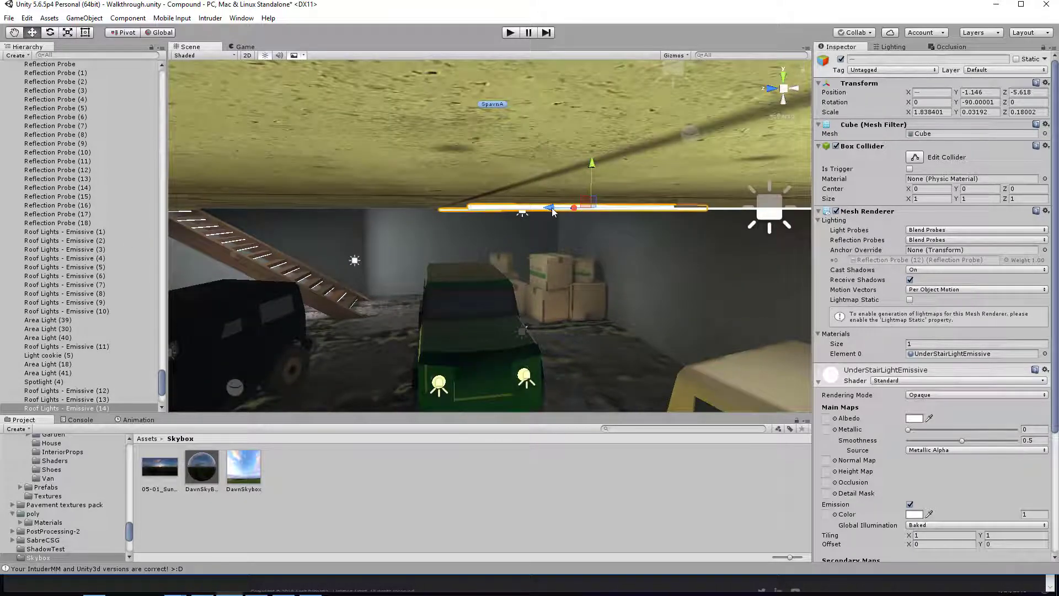
Move the duplicated pair of light strips farther along Z toward the ceiling fixtures above the black van.
drag(553, 209, 188, 212)
right_drag(383, 289, 384, 284)
key(a)
drag(715, 209, 428, 222)
key(a)
right_drag(651, 235, 660, 233)
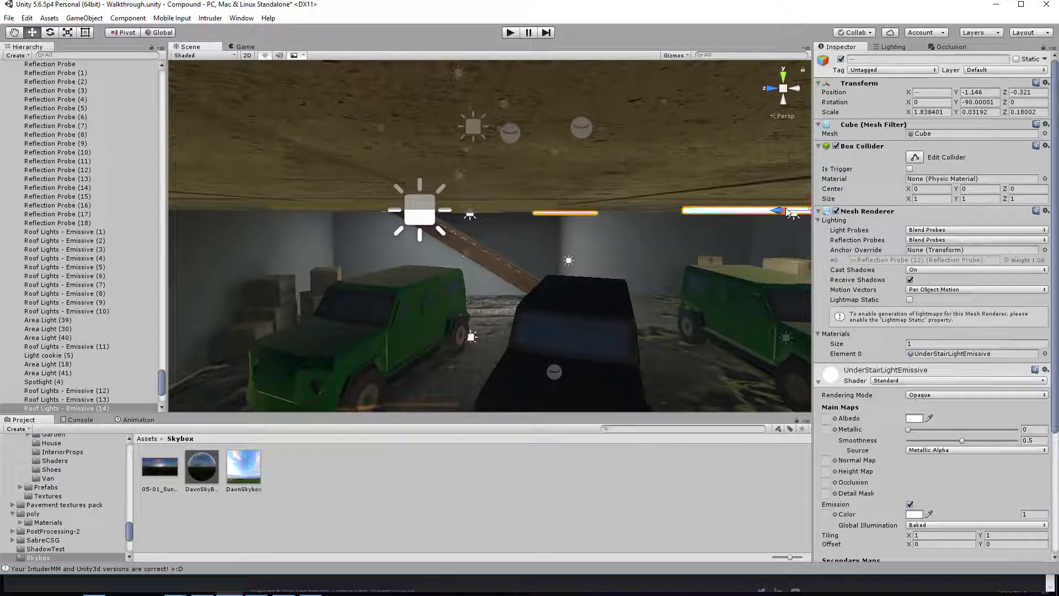
drag(788, 213, 571, 241)
drag(776, 220, 384, 247)
Select Area Light (39) and Area Light (40) around the garage staircase and examine their placement and nearby floor and wall lighting.
key(d)
right_drag(406, 260, 528, 276)
click(475, 290)
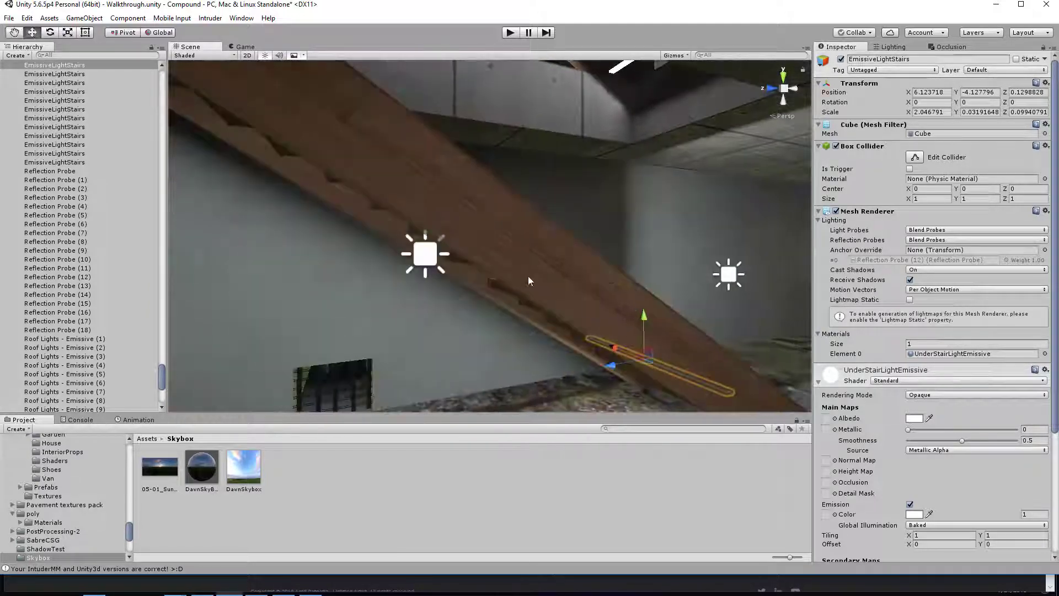
click(424, 264)
right_drag(463, 182, 523, 306)
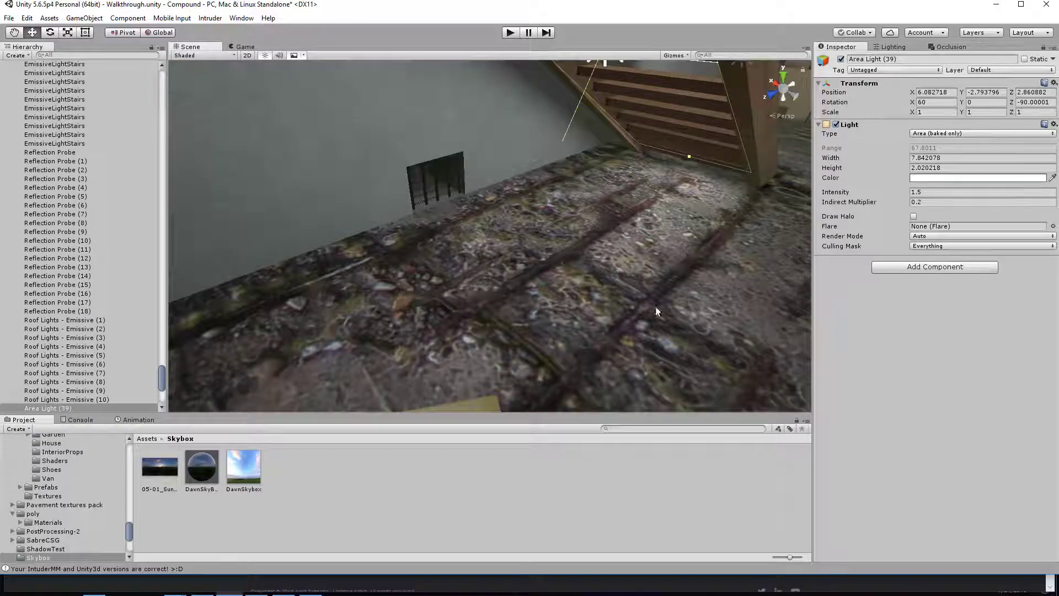
right_drag(657, 312, 571, 165)
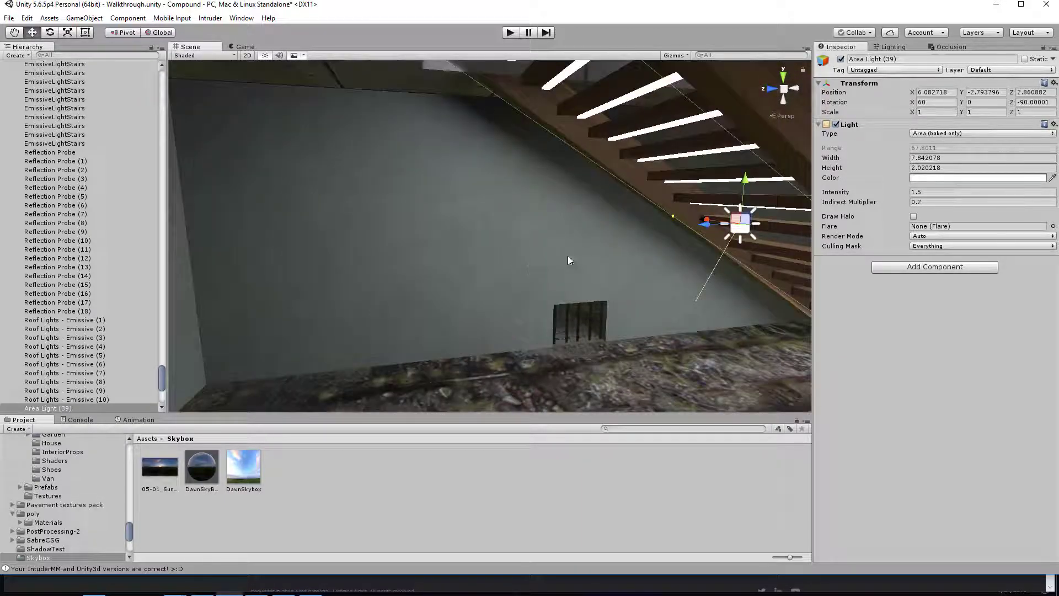
mouse_move(570, 260)
right_down()
mouse_move(563, 237)
mouse_move(588, 260)
right_up()
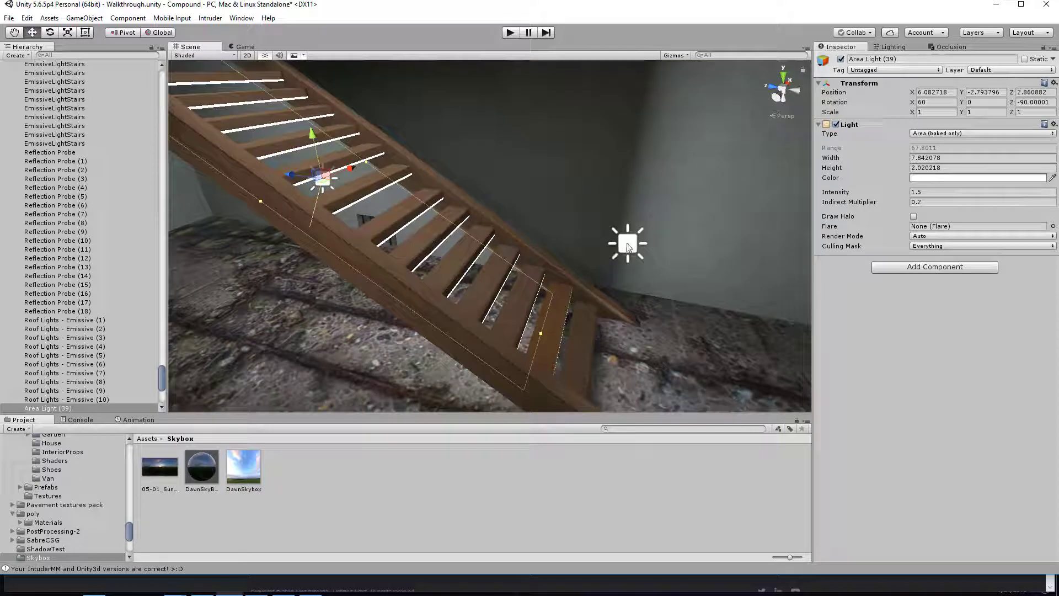
click(628, 248)
right_drag(525, 243, 710, 239)
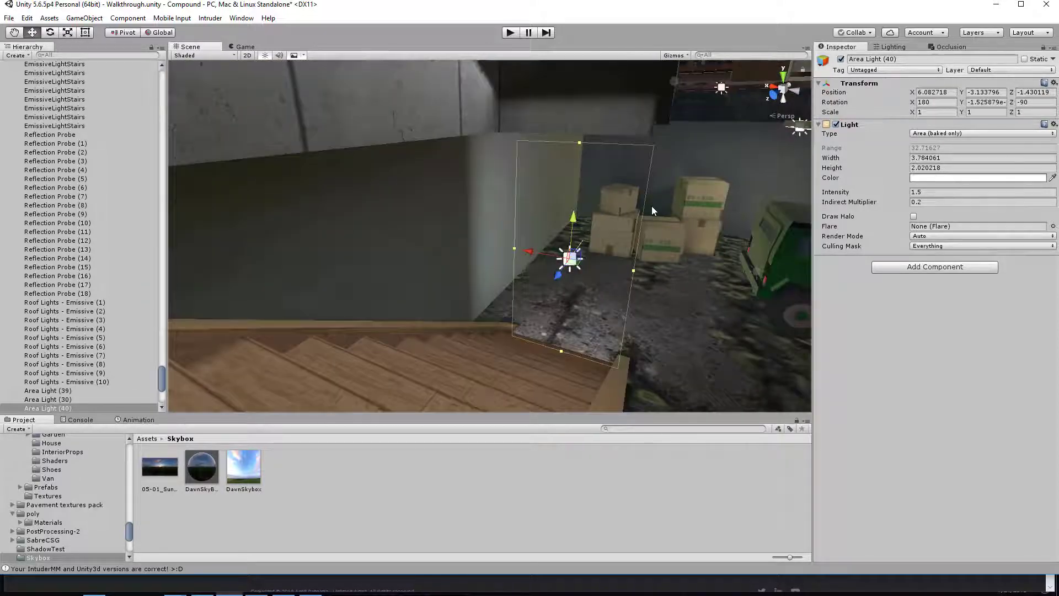
Try tilting Area Light (40) at the foot of the garage stairs to 210 on X and shifting it along Z to about -0.628.
right_drag(651, 207, 405, 199)
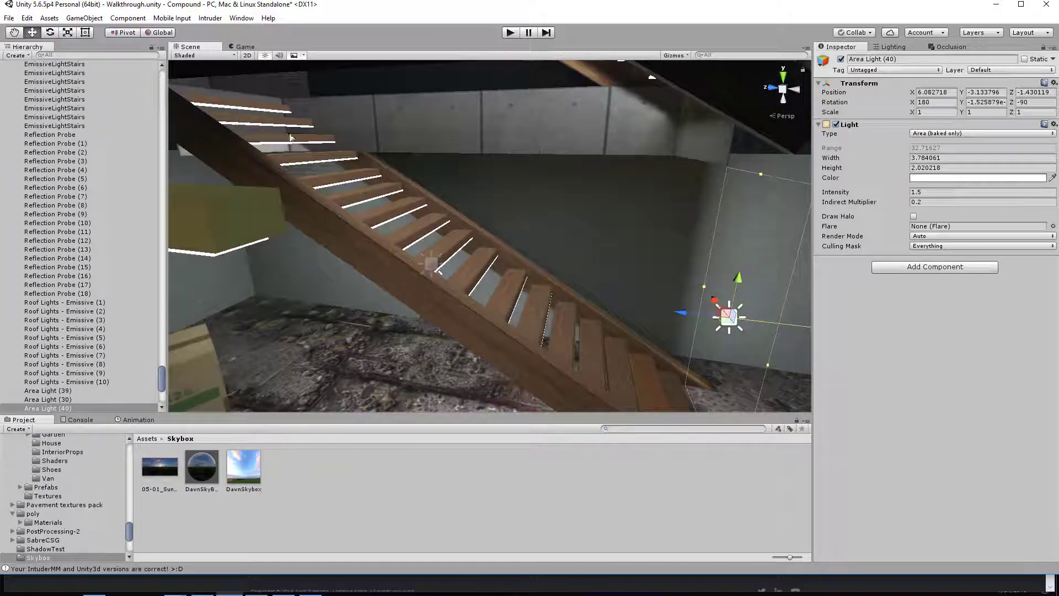
right_drag(631, 293, 618, 220)
key(e)
drag(621, 223, 527, 233)
key(w)
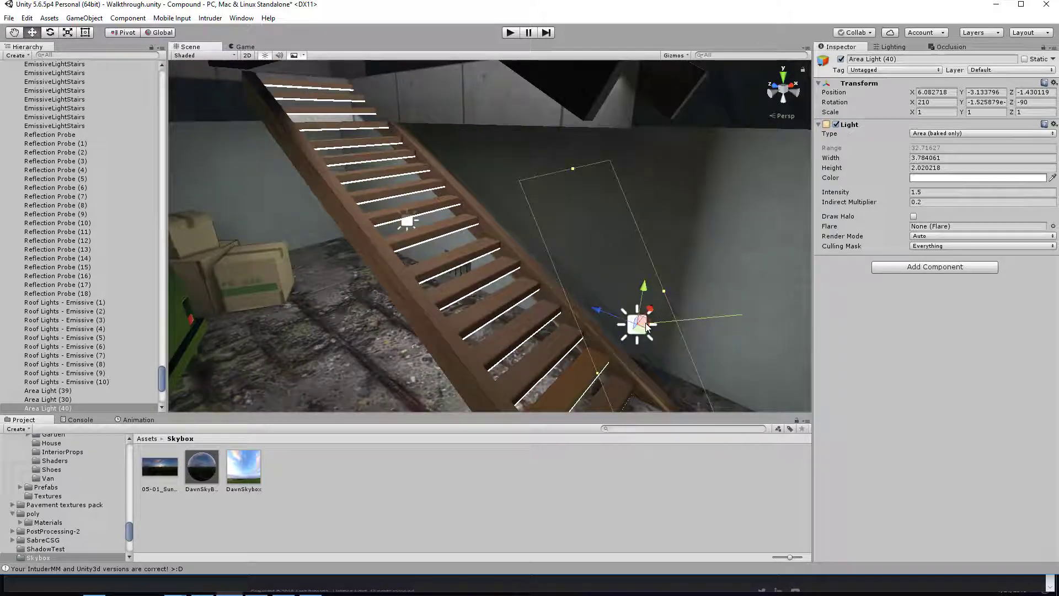
drag(640, 334, 656, 318)
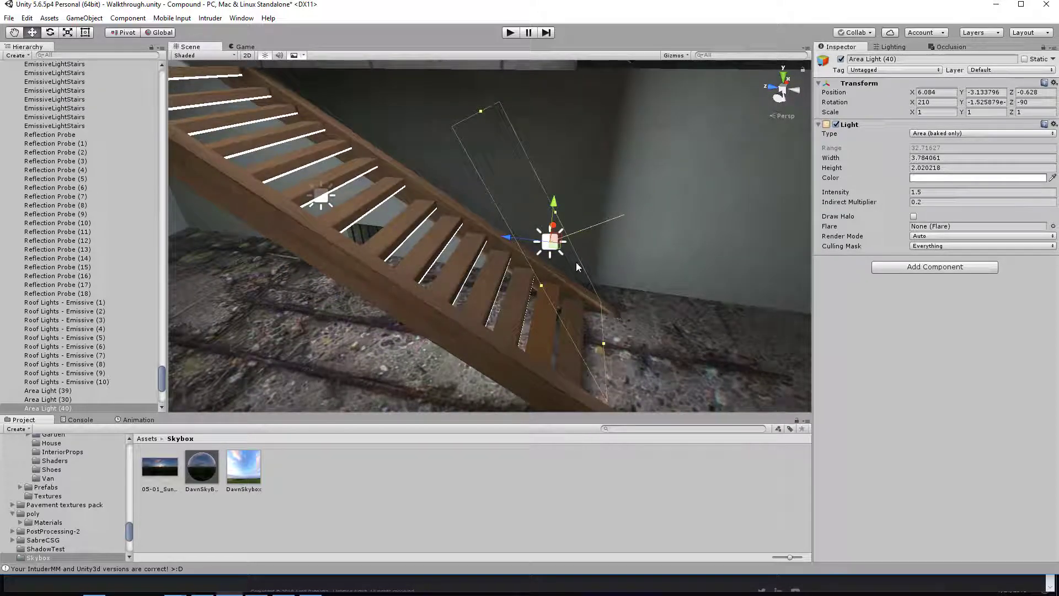
key(e)
ctrl+drag(538, 202, 575, 231)
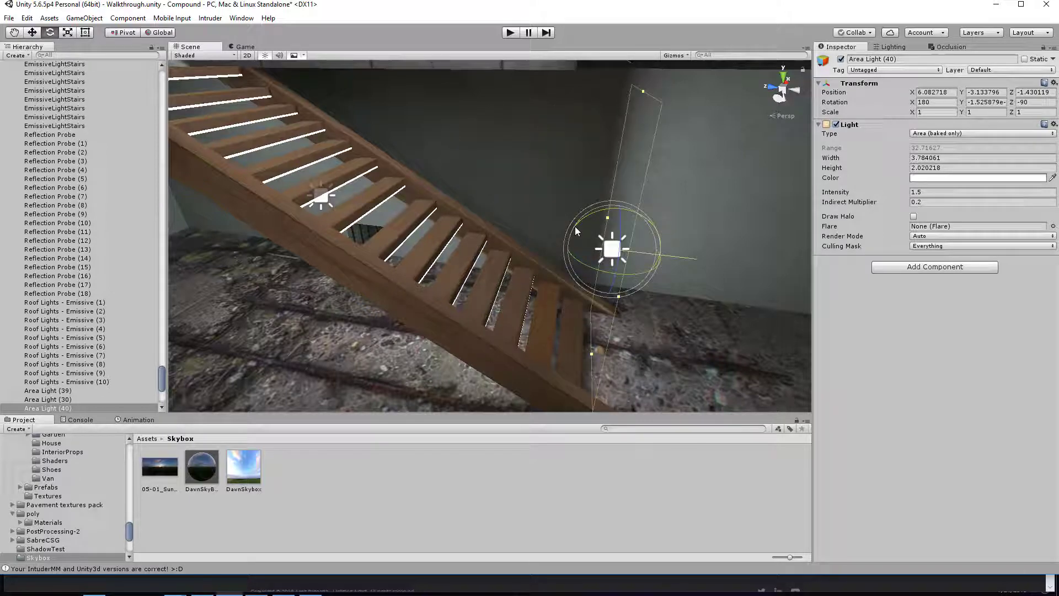
Set Area Light (40)'s intensity to 0.5, stretch its width to about 3.96 and raise it to Y -3.023.
click(921, 193)
right_drag(607, 254, 657, 260)
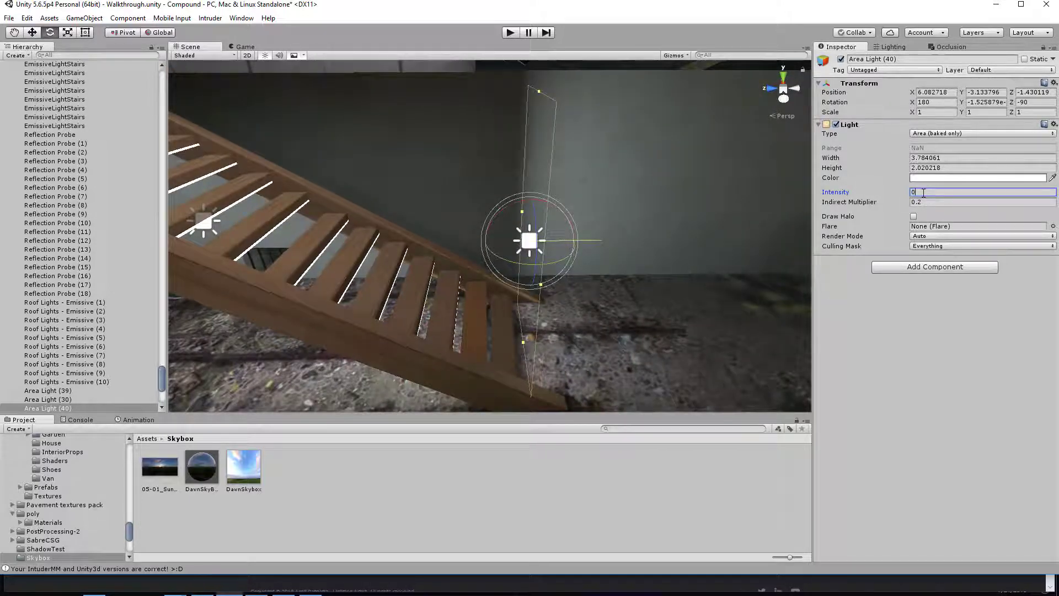
right_drag(524, 123, 523, 147)
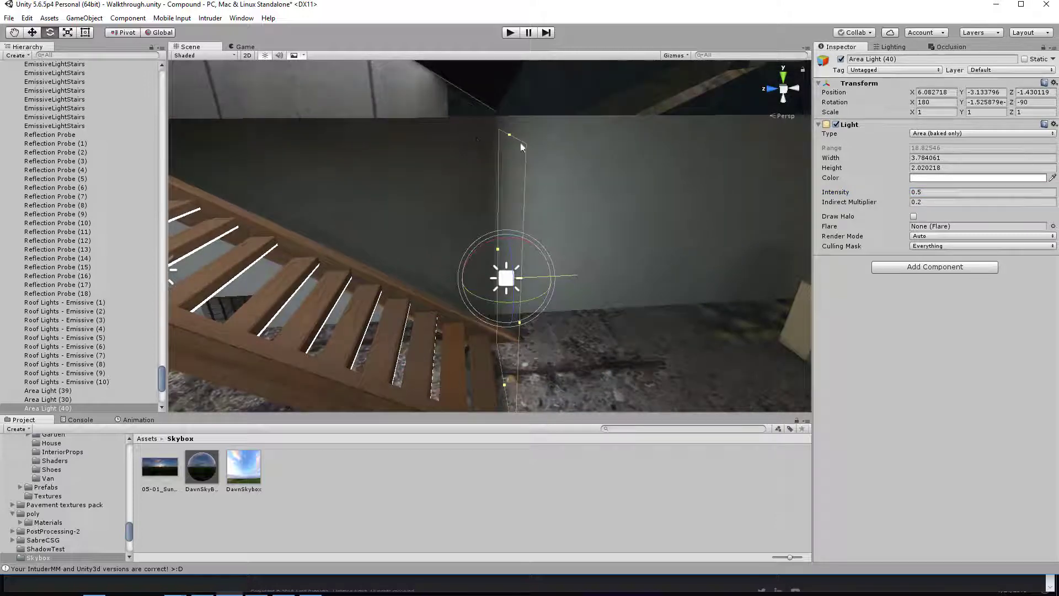
drag(509, 128, 510, 130)
key(w)
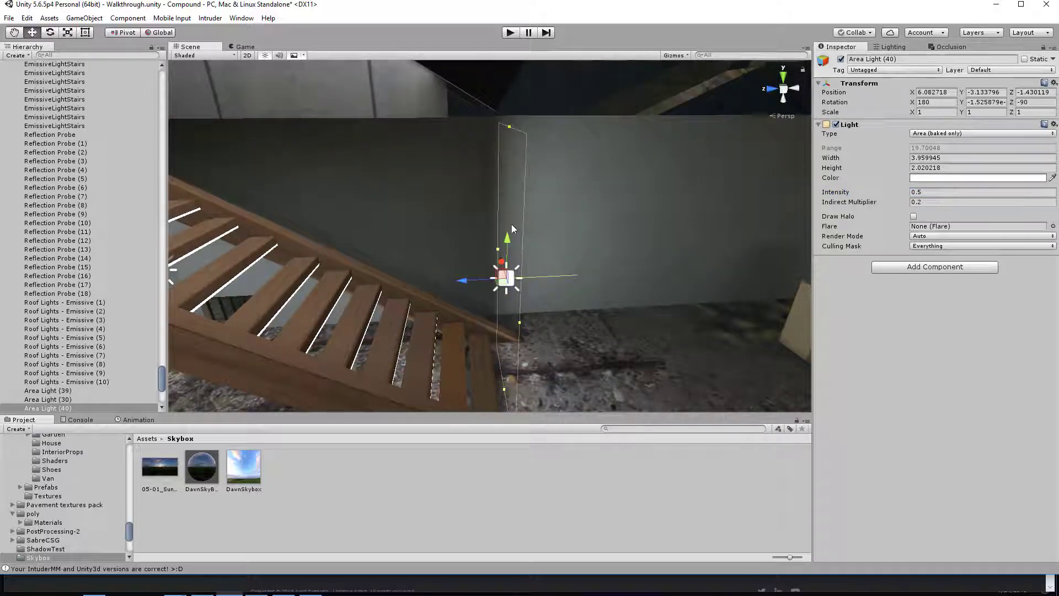
drag(511, 238, 511, 230)
Duplicate Area Light (39) beneath the garage staircase and rotate the copy to -120 on X so it faces the opposite way.
right_drag(481, 218, 591, 228)
click(560, 181)
right_drag(557, 182, 508, 201)
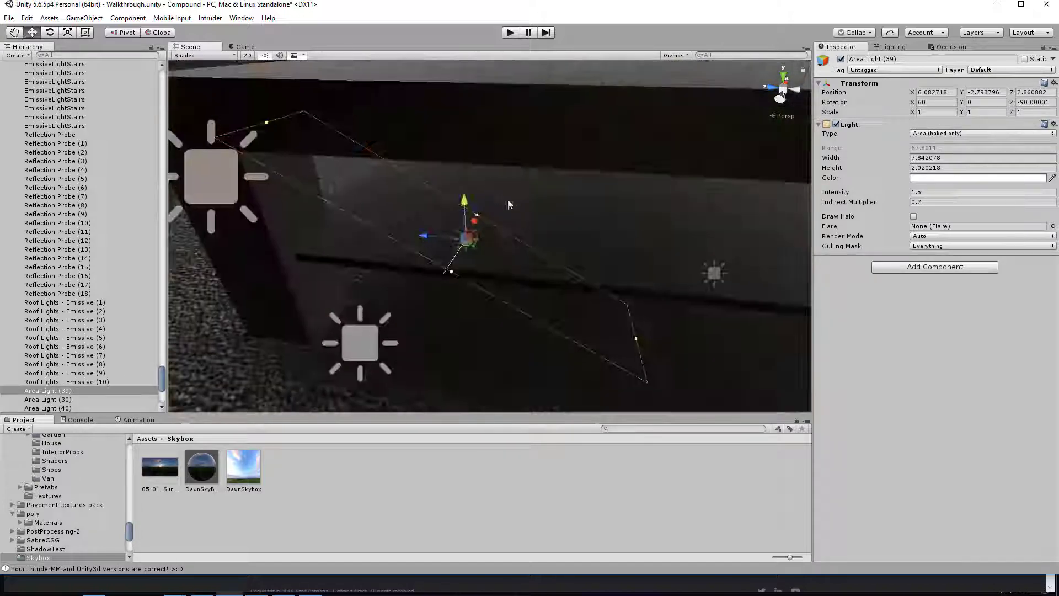
key(ctrl+d)
key(f)
key(e)
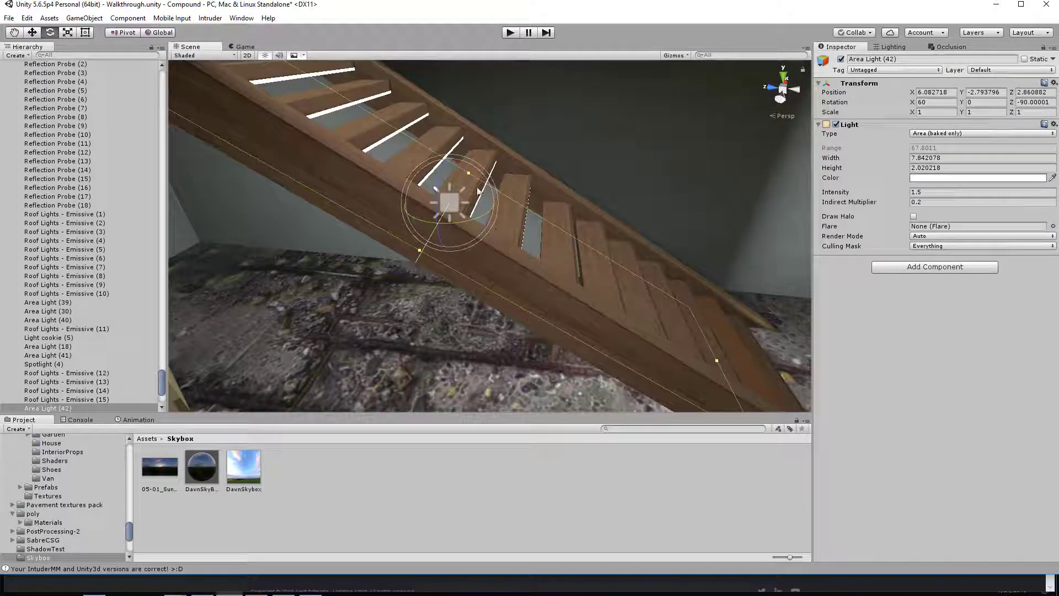
drag(458, 161, 673, 394)
right_drag(524, 259, 515, 238)
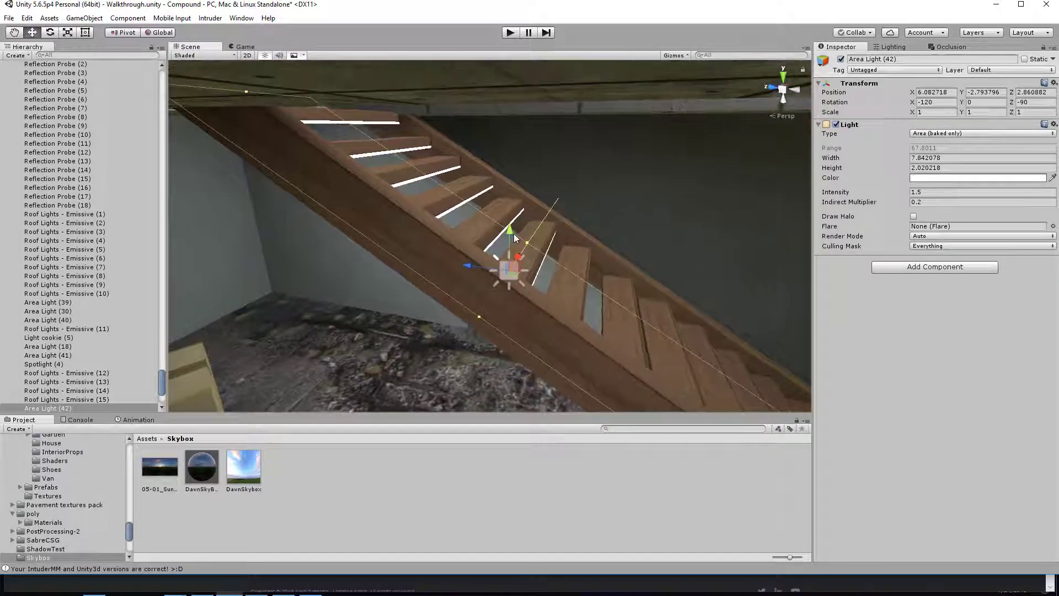
Move the duplicated stair light to about Y -2.309, Z 2.553 above the treads and set its intensity to 0.3.
drag(518, 270, 580, 232)
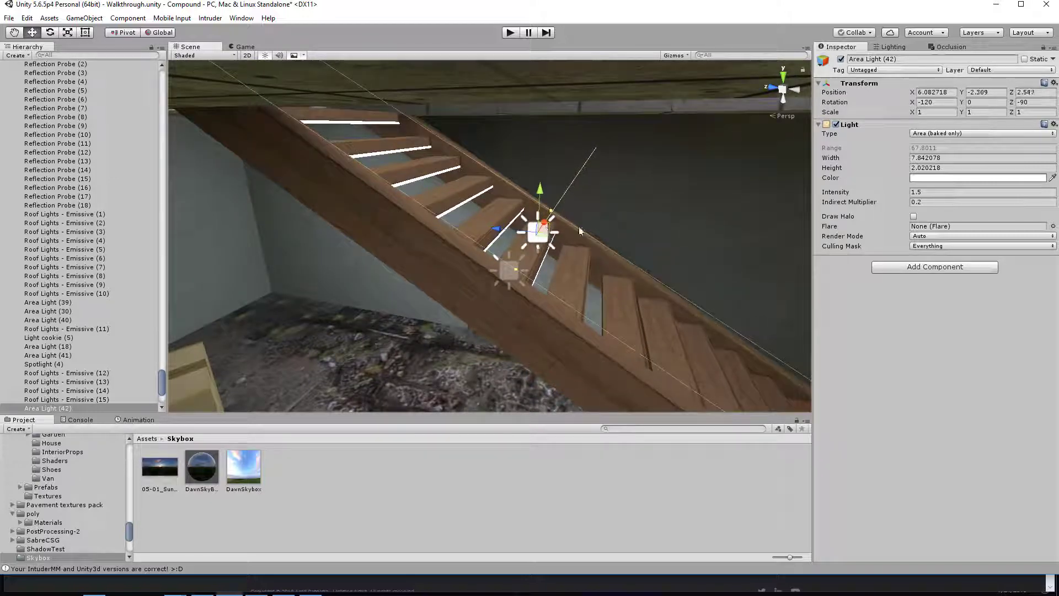
click(943, 194)
text(0.3)
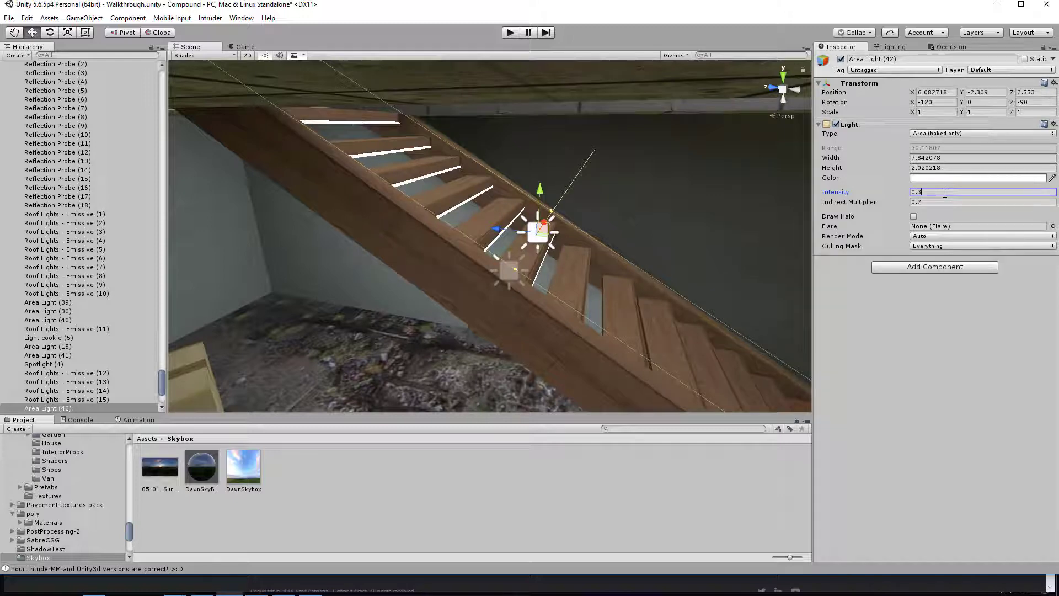
Set the intensity of Area Light (40) at the foot of the garage stairs to 0.3.
right_drag(538, 238, 571, 261)
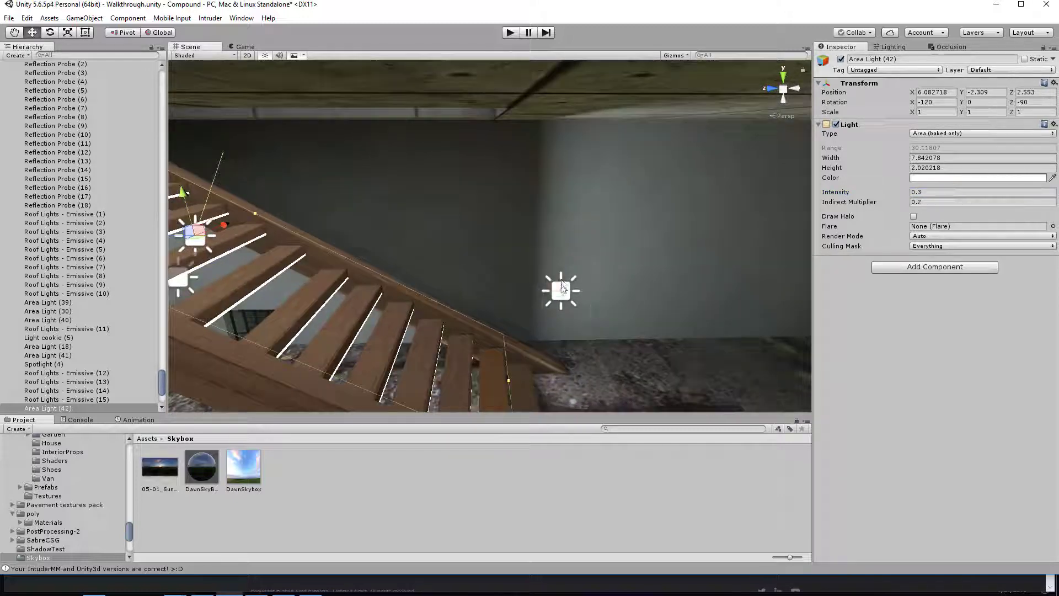
click(563, 286)
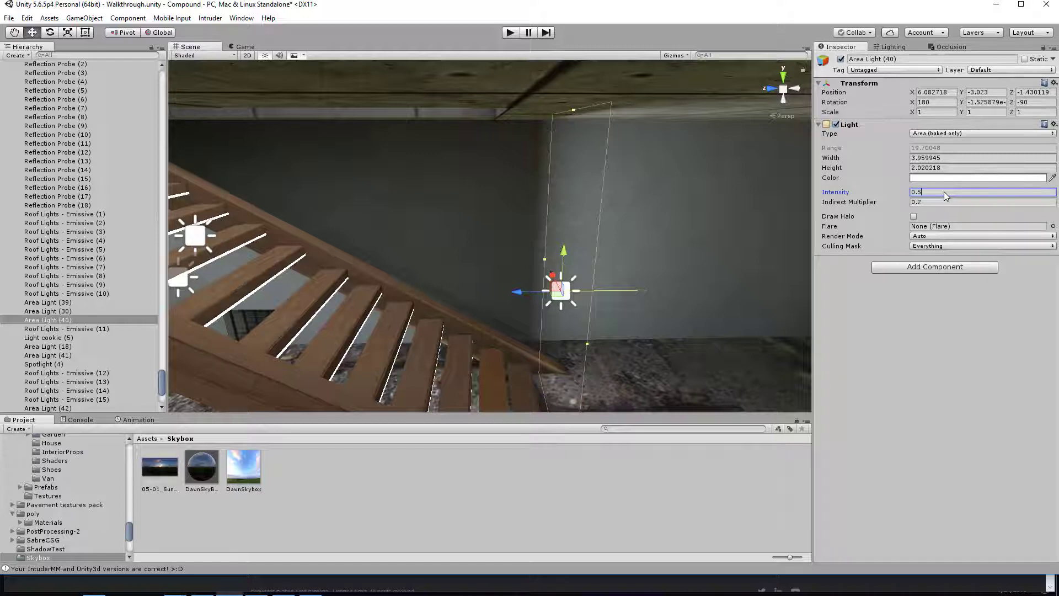
key(BackSpace)
text(3)
Duplicate Area Light (24) beneath the upper staircase and rotate the copy to -120 on X.
right_drag(562, 204, 600, 269)
click(563, 234)
key(f)
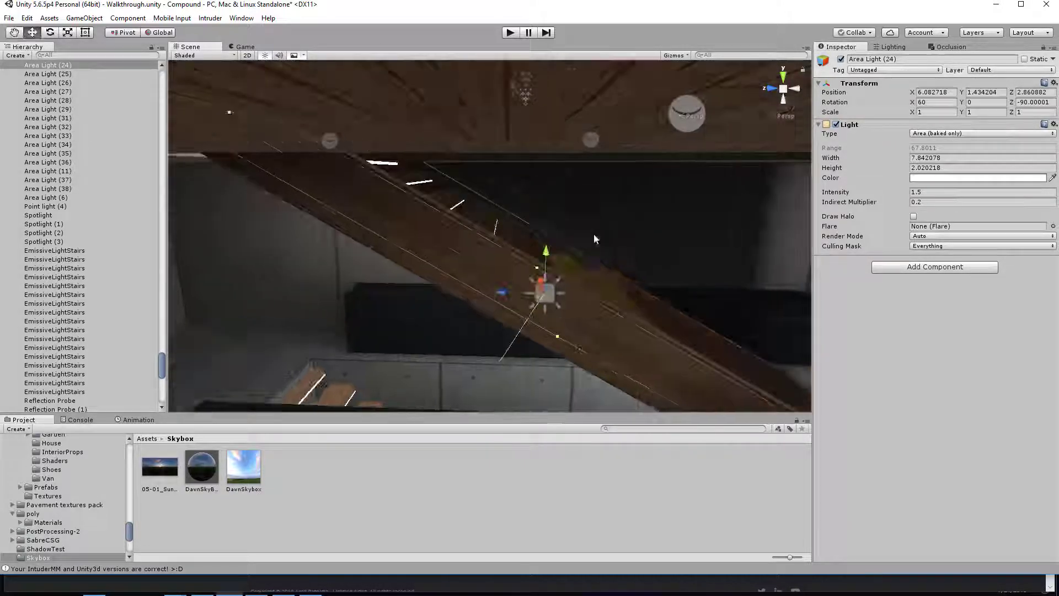
key(ctrl+d)
key(e)
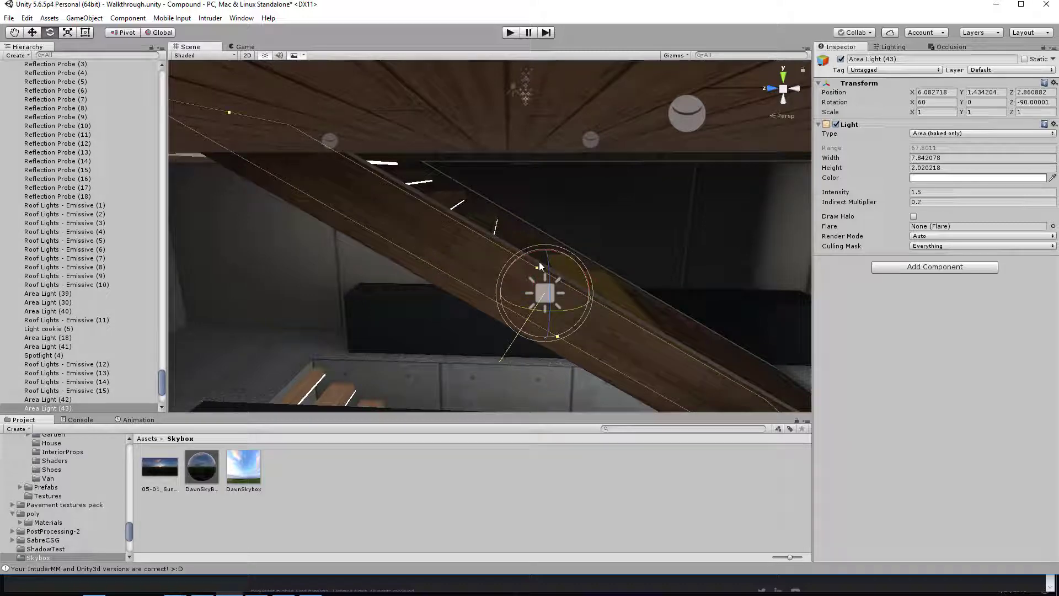
drag(521, 256, 892, 402)
key(d)
right_drag(475, 265, 486, 278)
Move the upper staircase's duplicated light to about Y 1.922, Z 2.649 and set its intensity to 0.3.
key(w)
drag(462, 257, 684, 219)
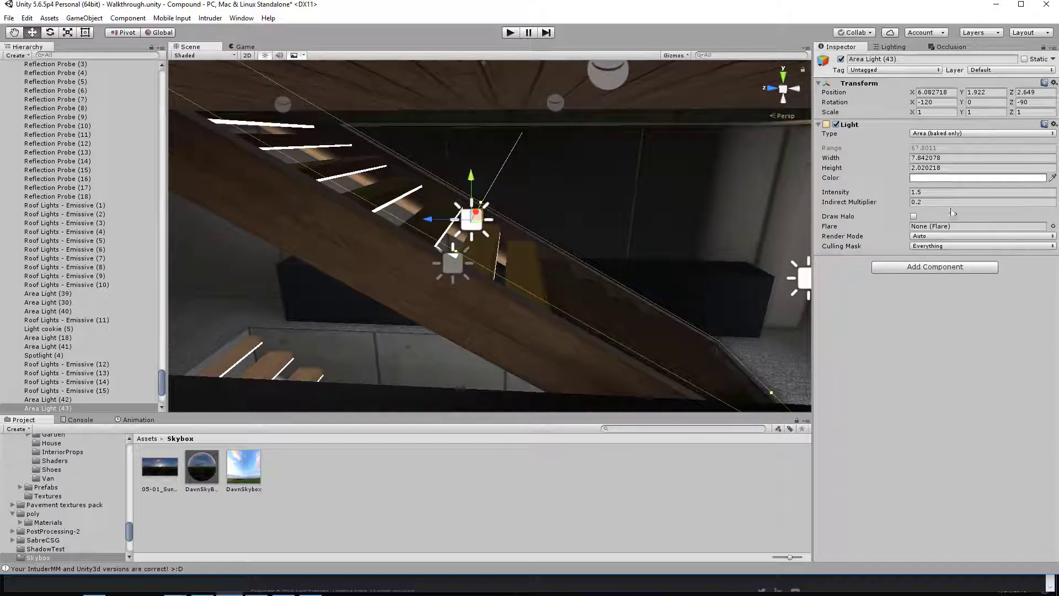
text(0.3)
Set the intensity of Area Light (30) at the foot of the upper staircase to 0.3.
right_drag(495, 192, 564, 222)
click(564, 222)
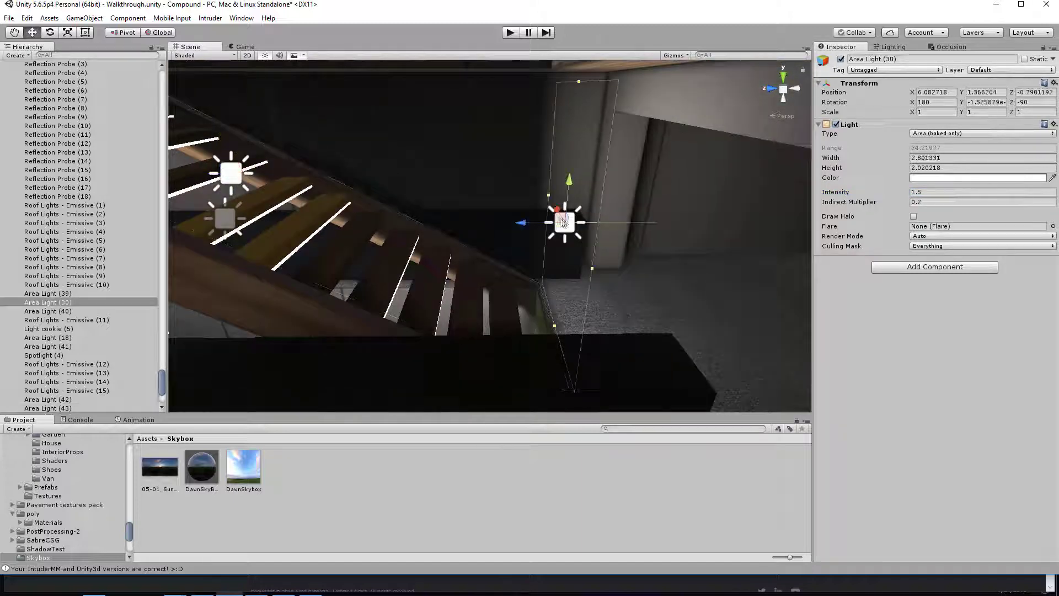
click(927, 194)
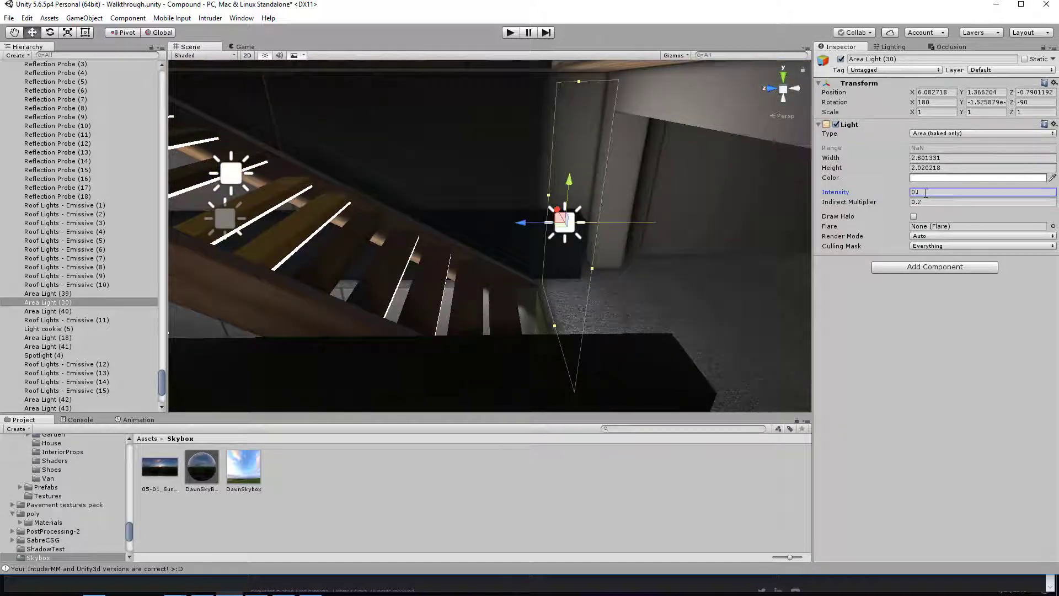
Try shifting Roof Lights - Emissive (7) along X away from its ceiling lamp in the room with stacked boxes, and undo the move.
right_drag(596, 223, 364, 160)
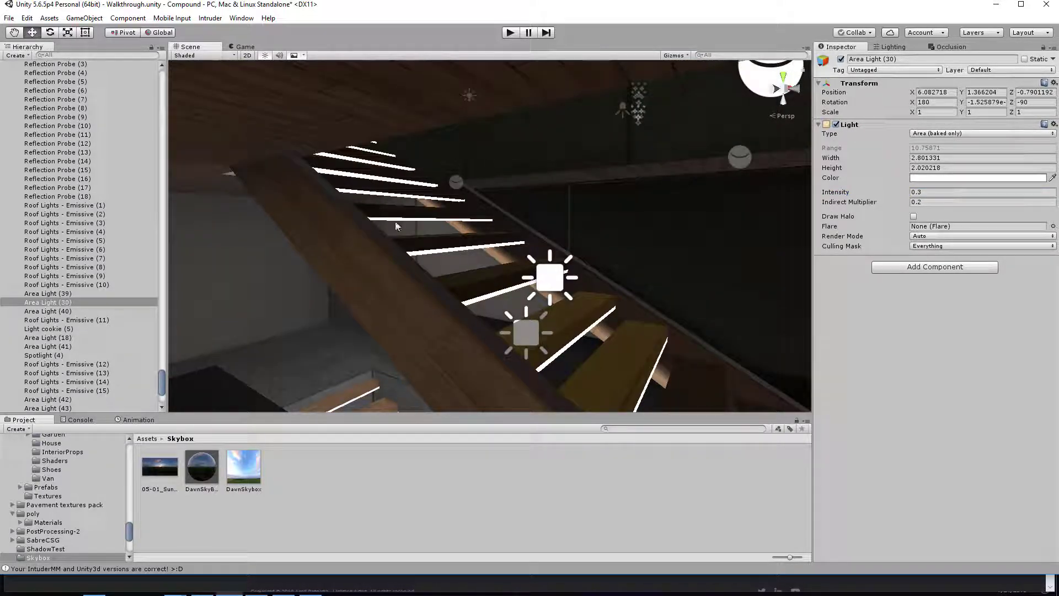
right_drag(417, 215, 686, 264)
right_drag(502, 241, 493, 218)
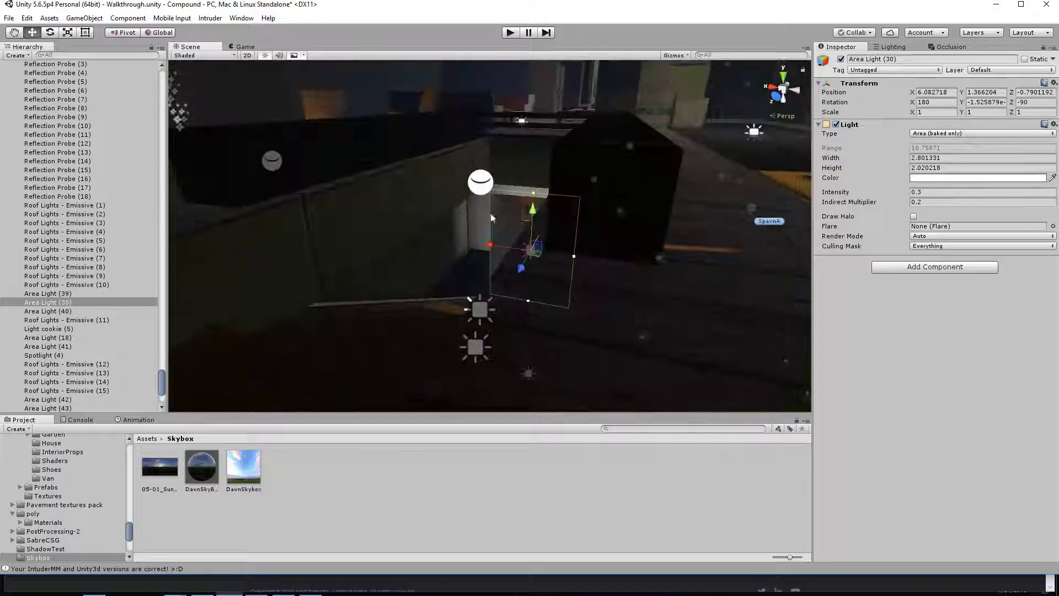
alt+drag(457, 241, 528, 228)
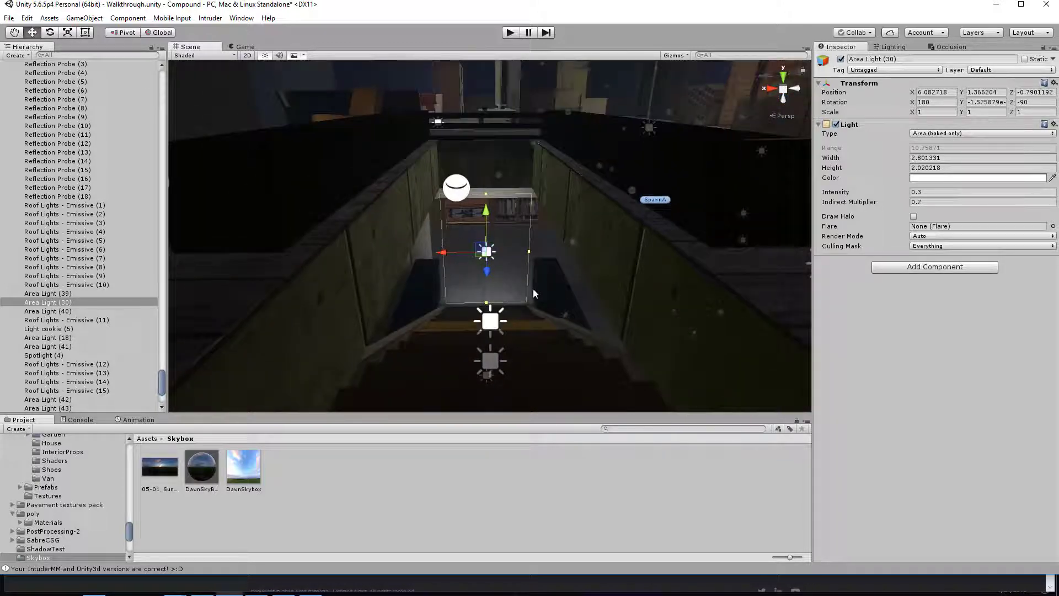
right_drag(534, 294, 519, 191)
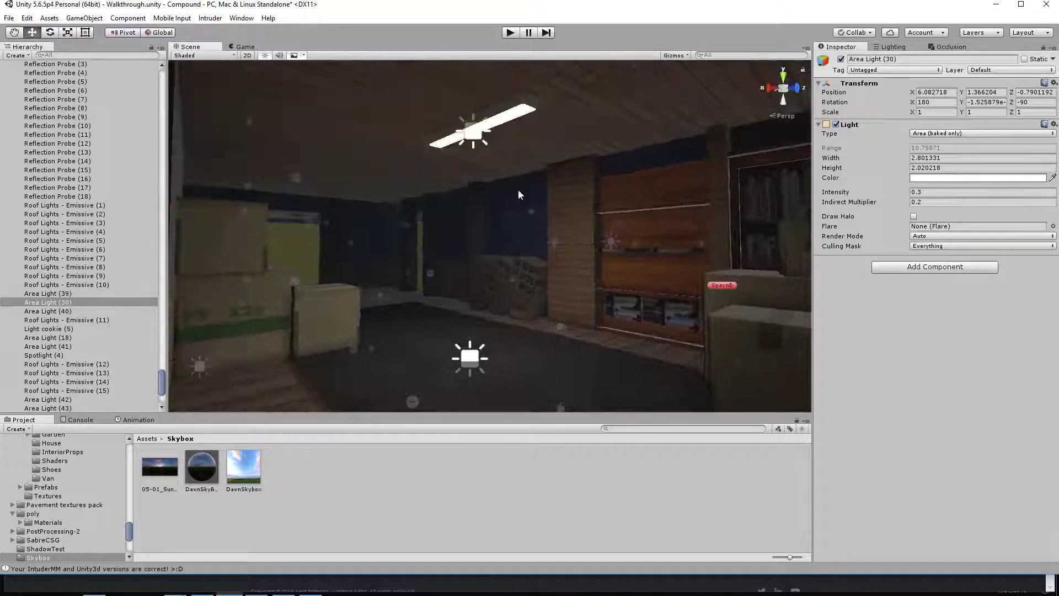
right_drag(420, 223, 471, 190)
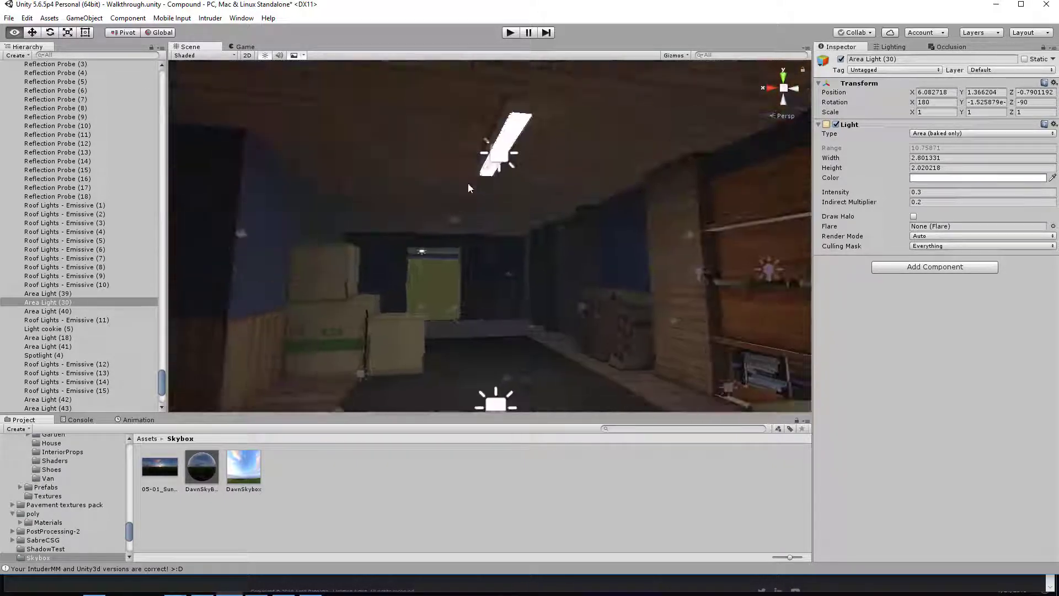
click(511, 131)
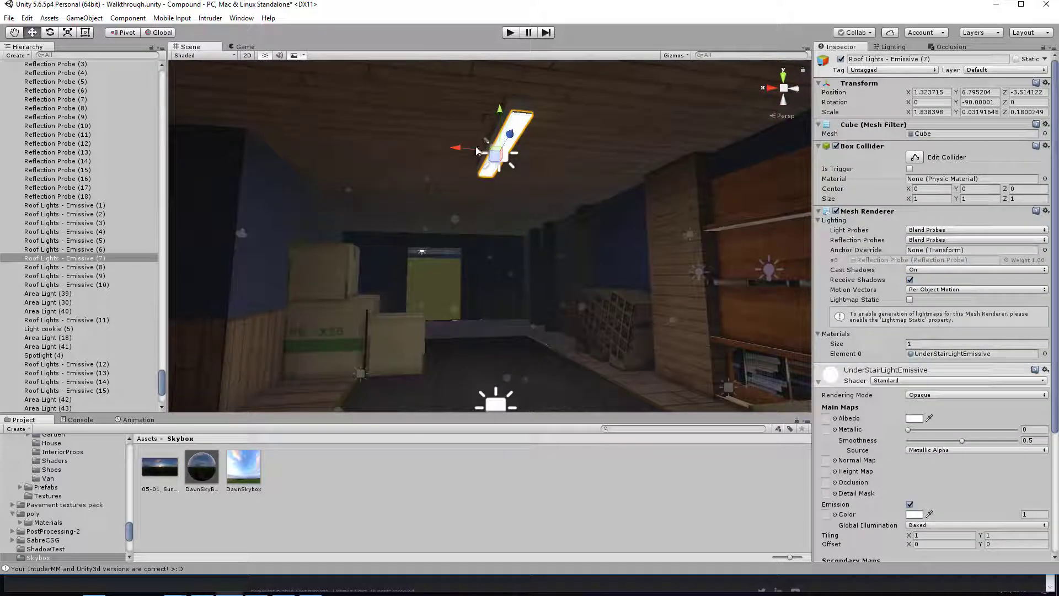
drag(478, 150, 400, 154)
key(ctrl+z)
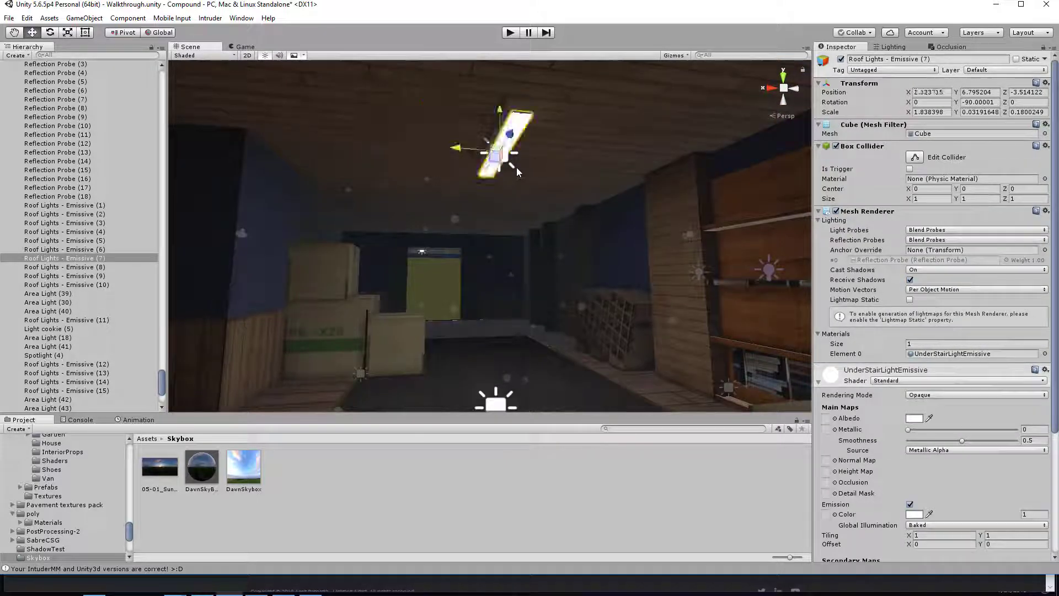
Set the emission color of Lamp (6)'s material to black with a brightness of 0.
click(514, 110)
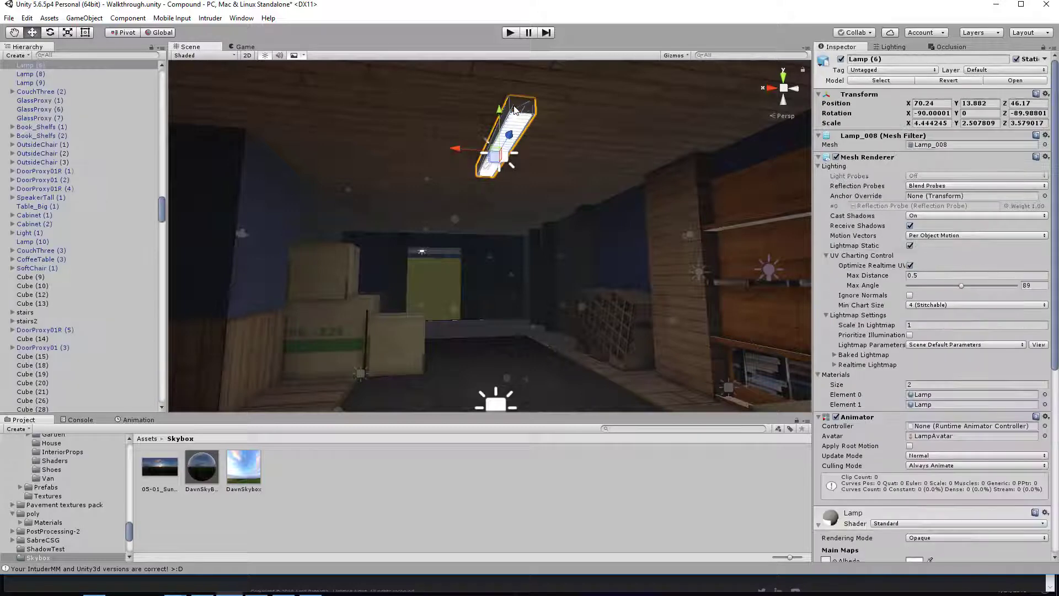
scroll(919, 410, down, 10)
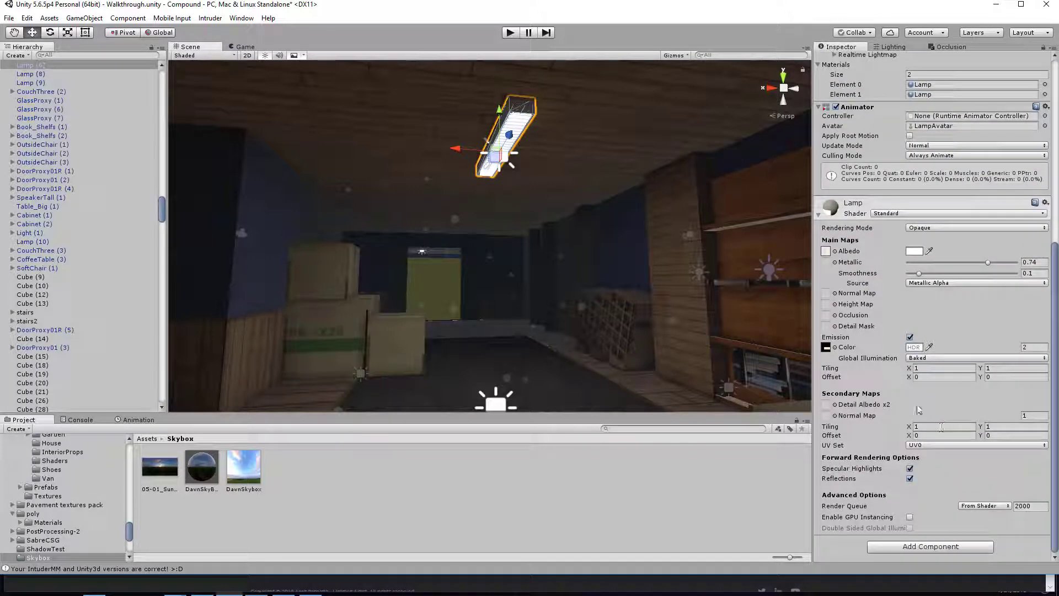
click(916, 347)
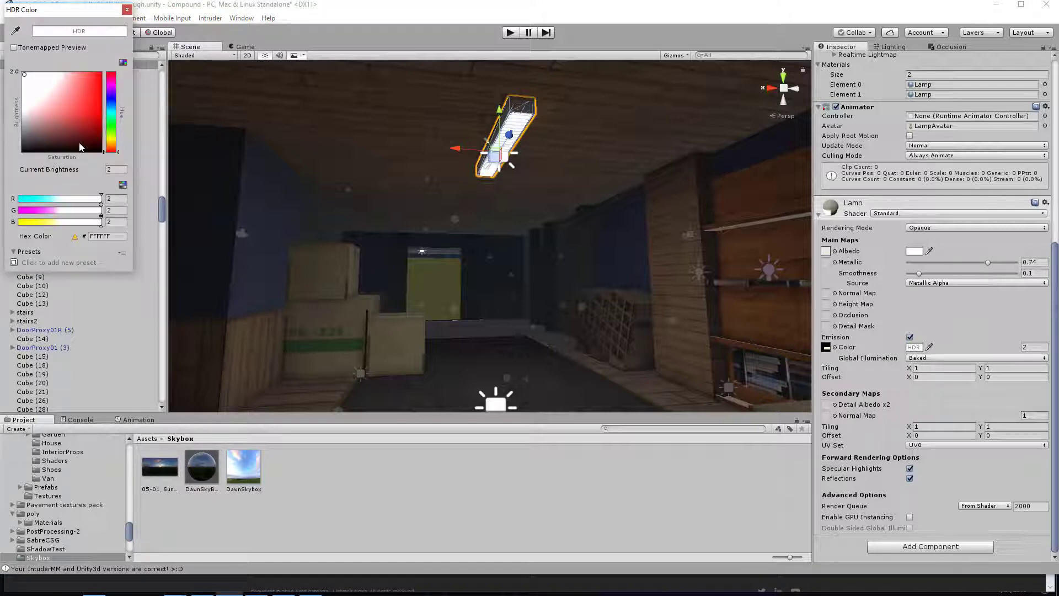
drag(80, 147, 216, 233)
click(126, 10)
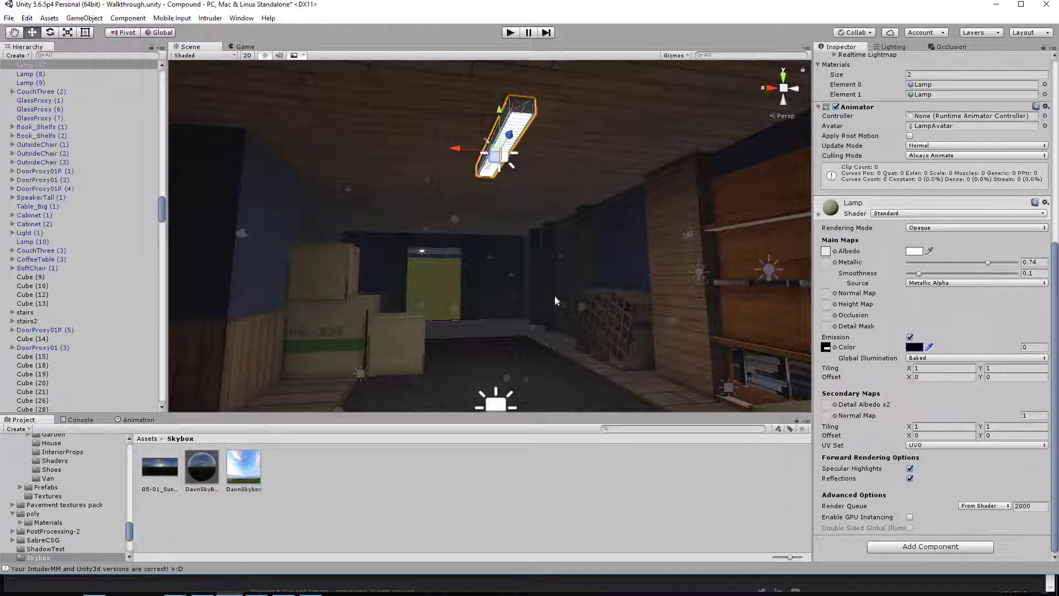
Locate the Lamp material's emission texture and replace it with None.
click(828, 349)
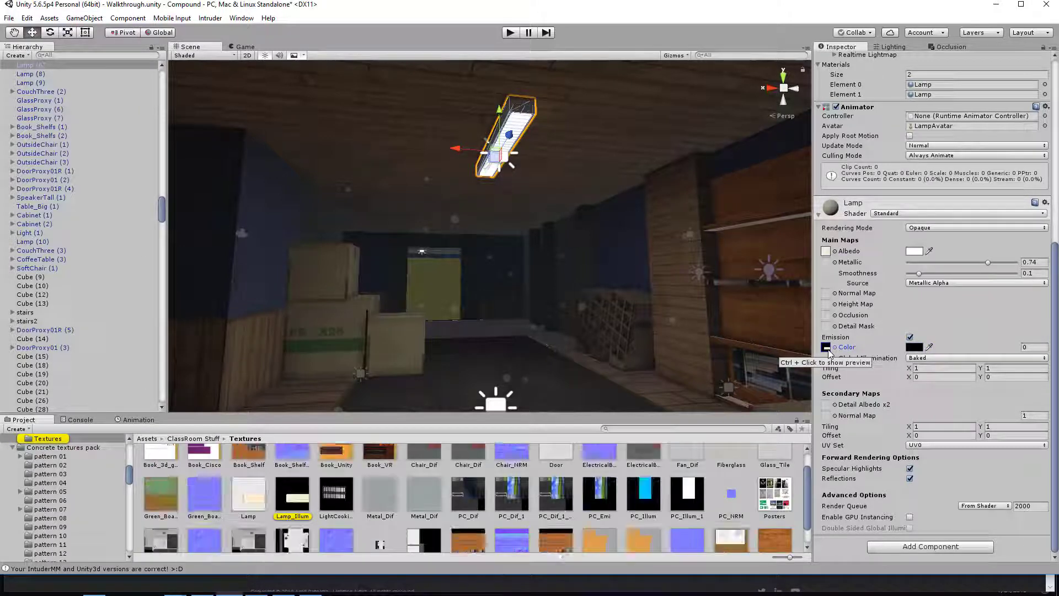
click(835, 347)
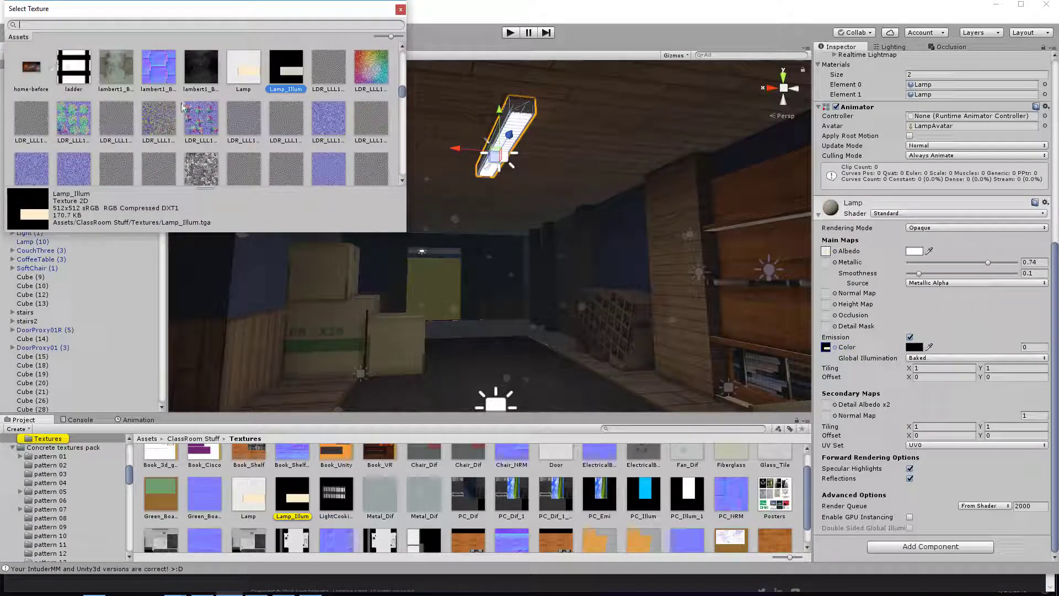
drag(405, 91, 405, 53)
click(32, 66)
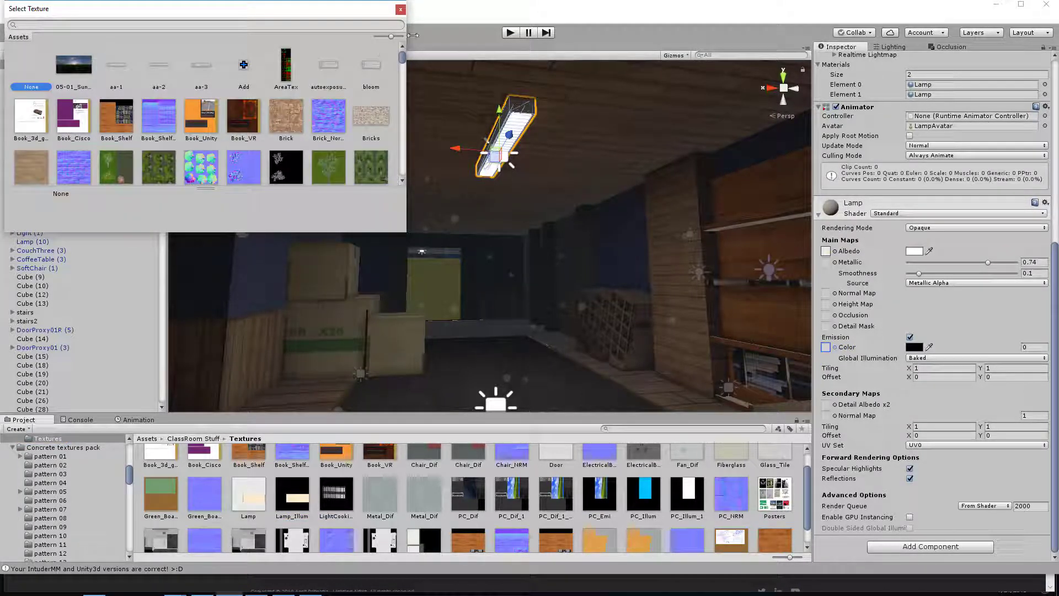
click(400, 10)
Reselect the emissive strip under the ceiling lamp, try shifting it along X and undo the move.
click(529, 132)
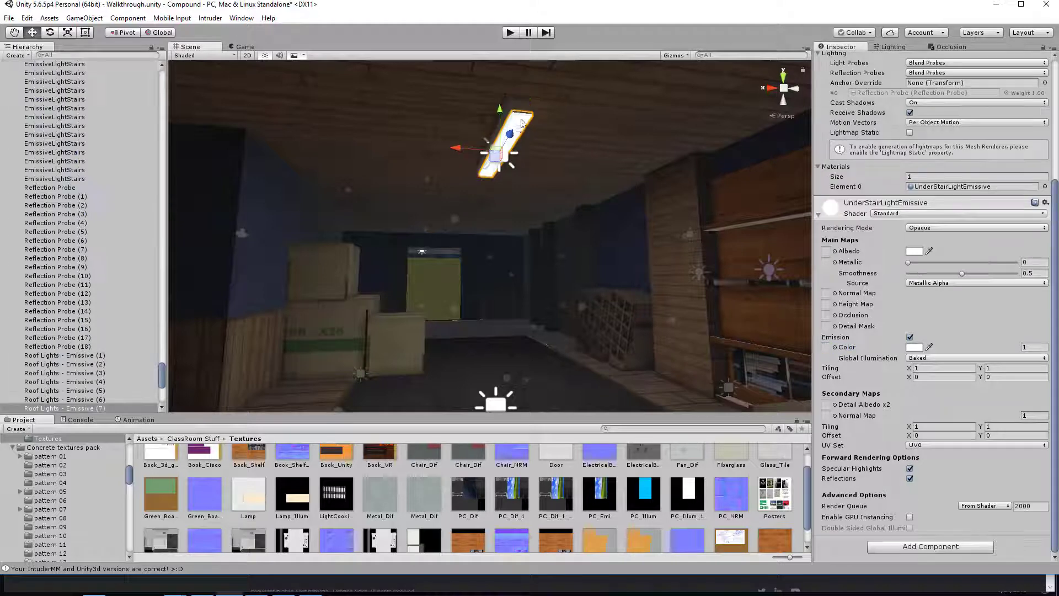
key(ctrl+z)
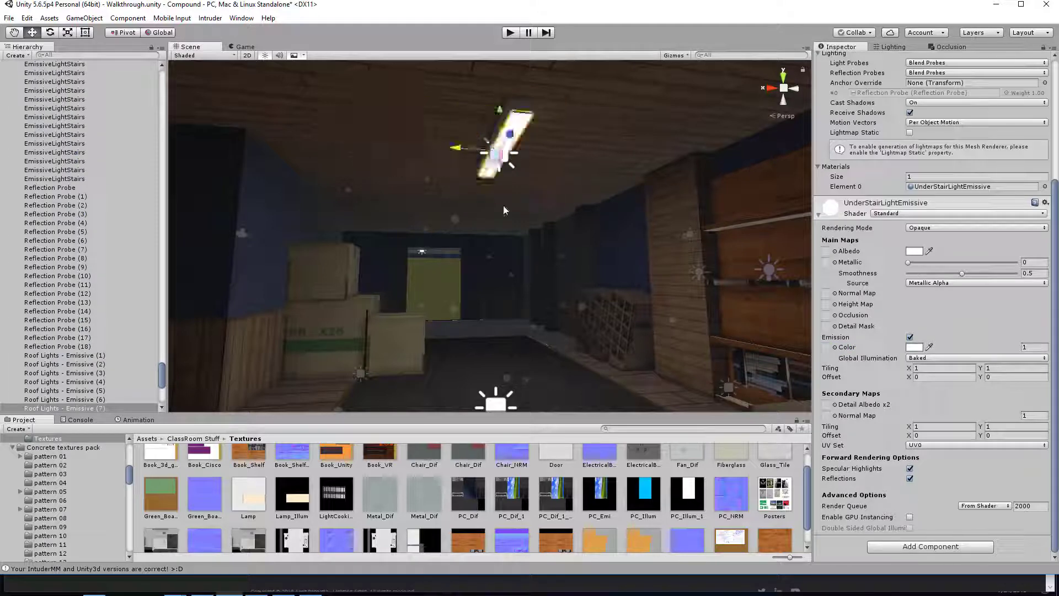
Examine Area Light (1) beside the tilted glass panel and its surroundings from several angles.
click(465, 247)
alt+drag(465, 247, 635, 250)
right_drag(635, 250, 560, 250)
click(465, 208)
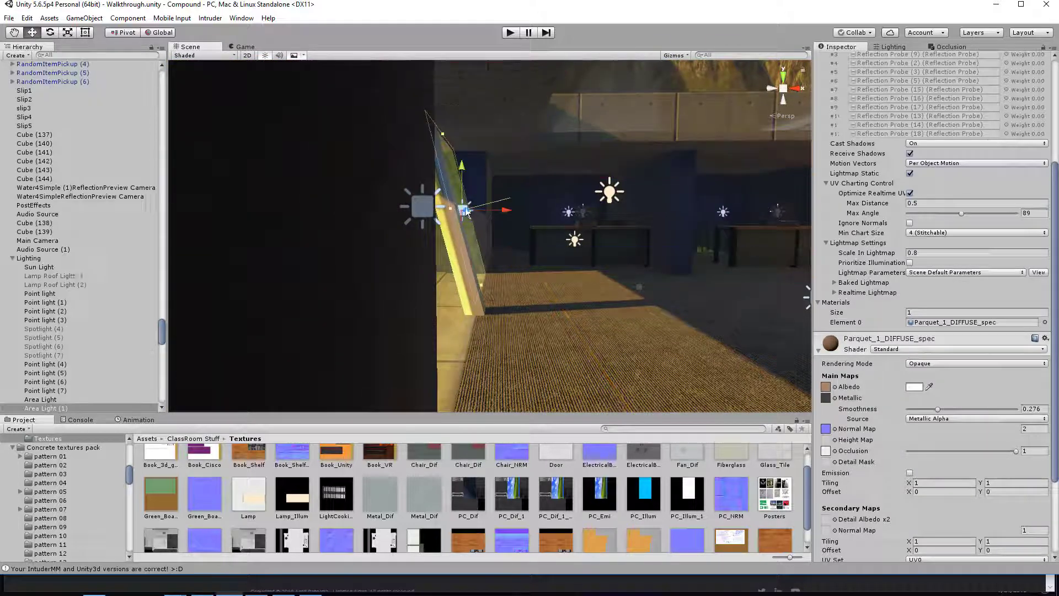
right_drag(467, 211, 486, 256)
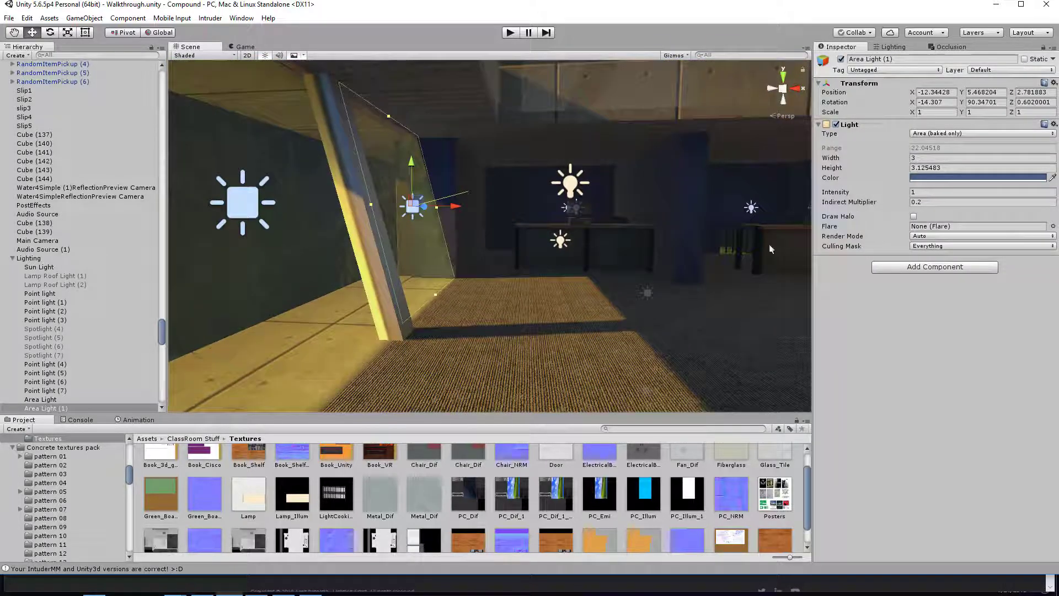
right_drag(643, 265, 658, 266)
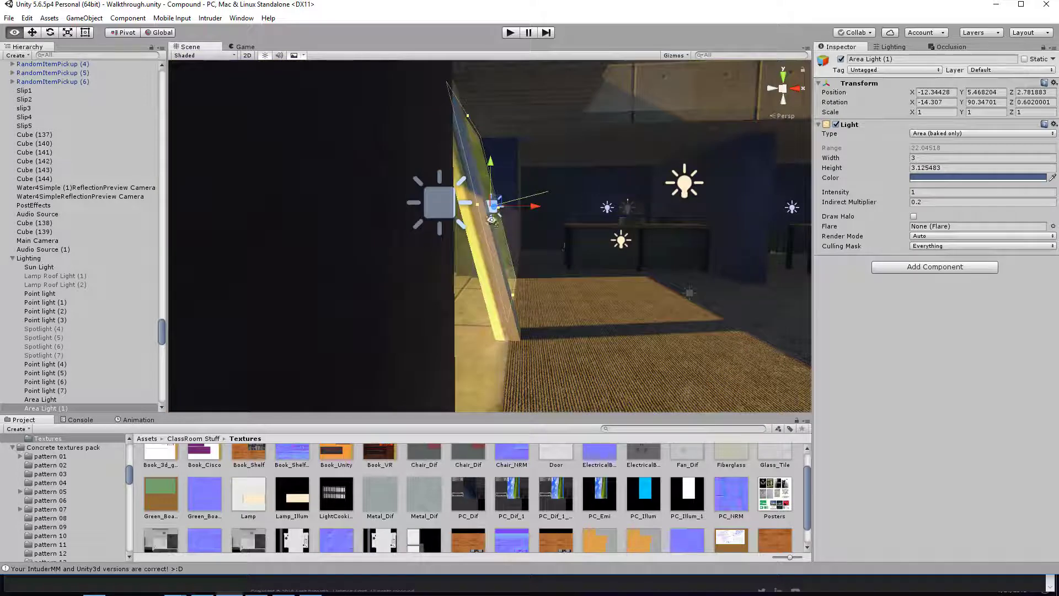
right_drag(492, 224, 504, 213)
right_drag(350, 238, 287, 252)
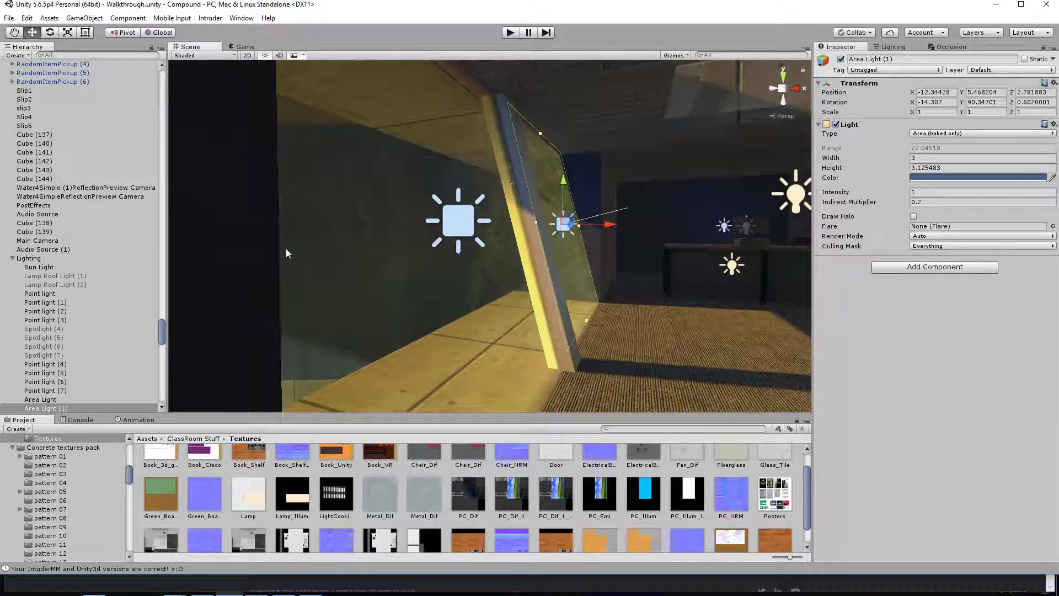
right_drag(483, 214, 496, 186)
click(494, 205)
Set the intensity of Point light (1), on the wall beside the yellow door, to 0.8.
right_drag(368, 250, 608, 285)
click(561, 231)
click(663, 266)
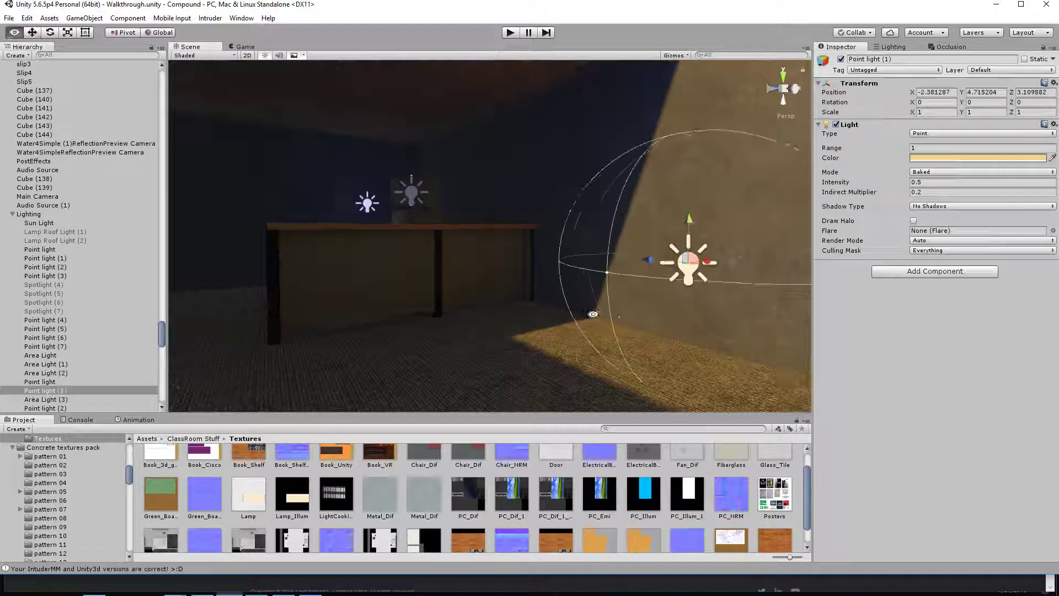
key(f)
right_drag(369, 328, 646, 325)
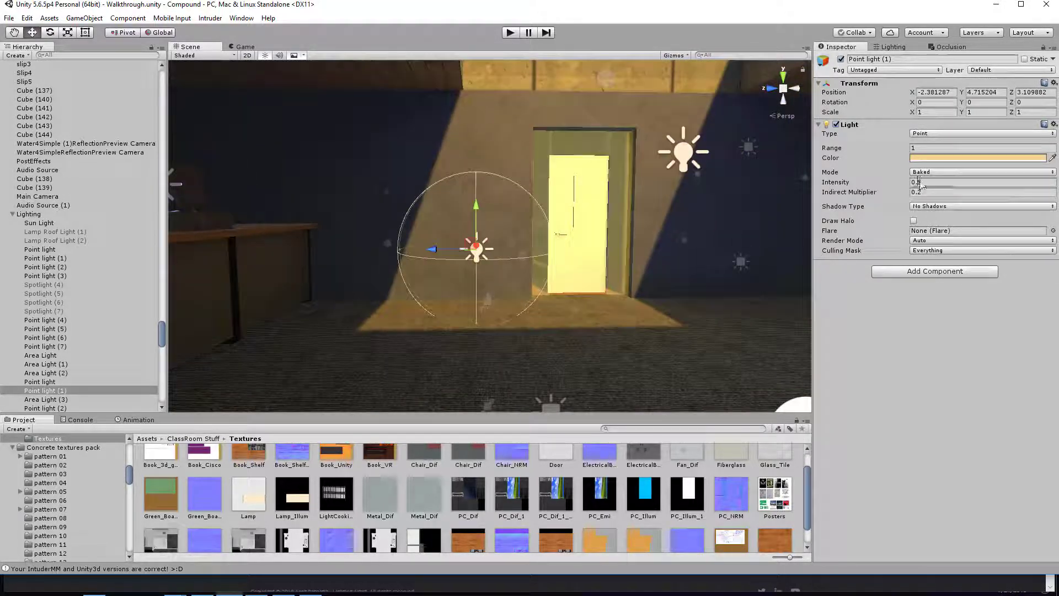
text(8)
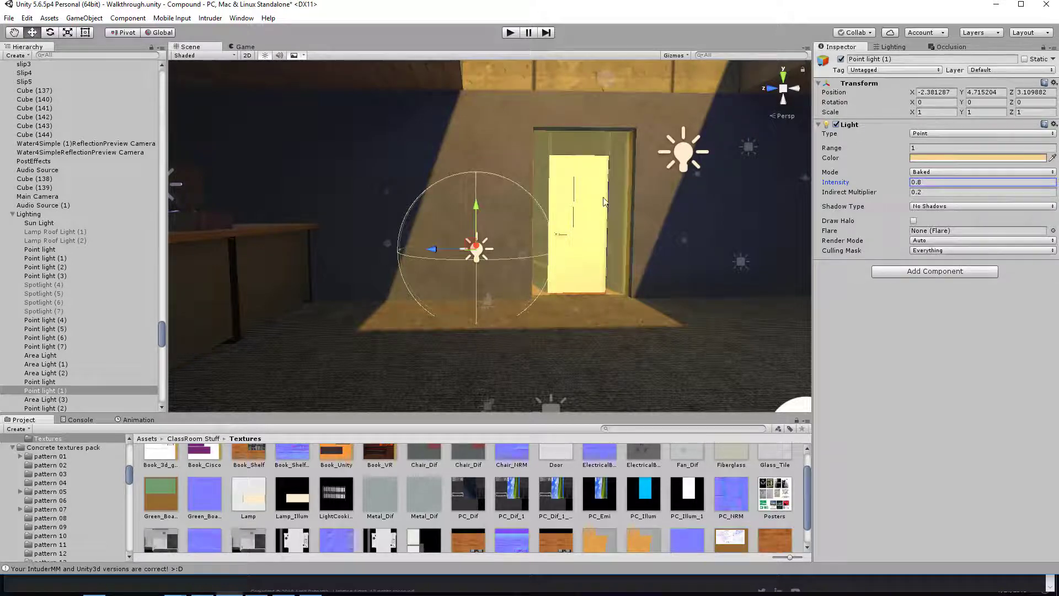
Set the intensity of the warm Point light in front of the desks to 0.8.
right_drag(552, 251, 405, 233)
click(451, 234)
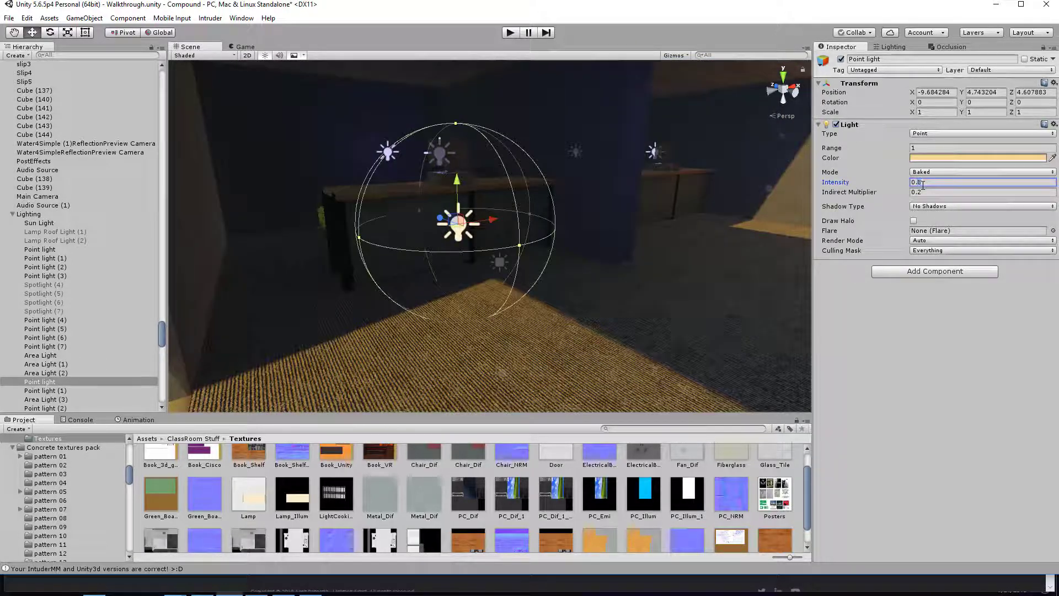
right_drag(678, 147, 800, 165)
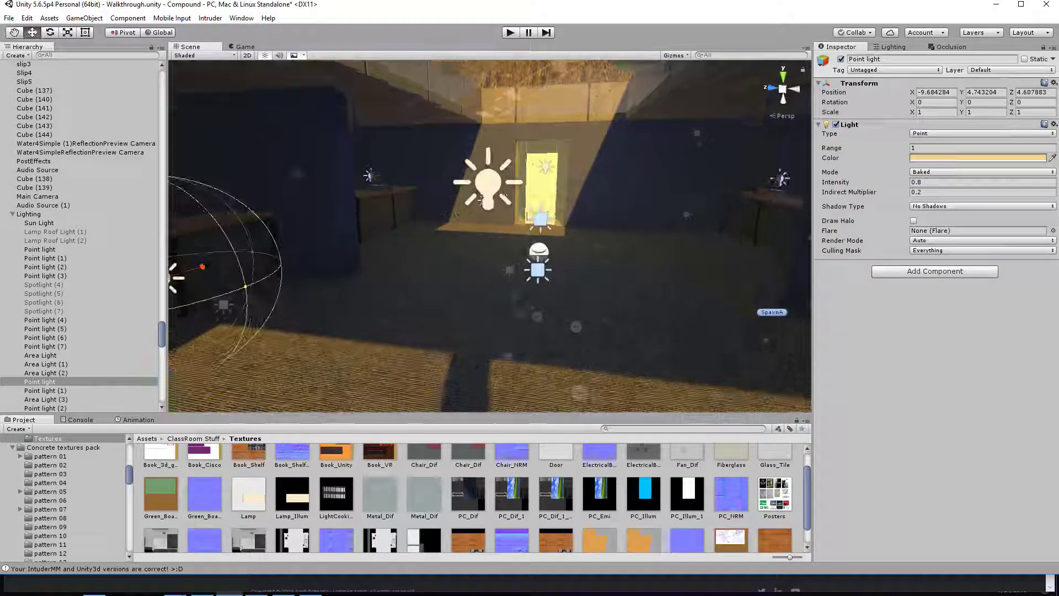
Move Point light (2) to about X -9.9, Y 5.44, Z 0.43 and set its intensity to 0.8.
click(508, 205)
drag(487, 160, 488, 205)
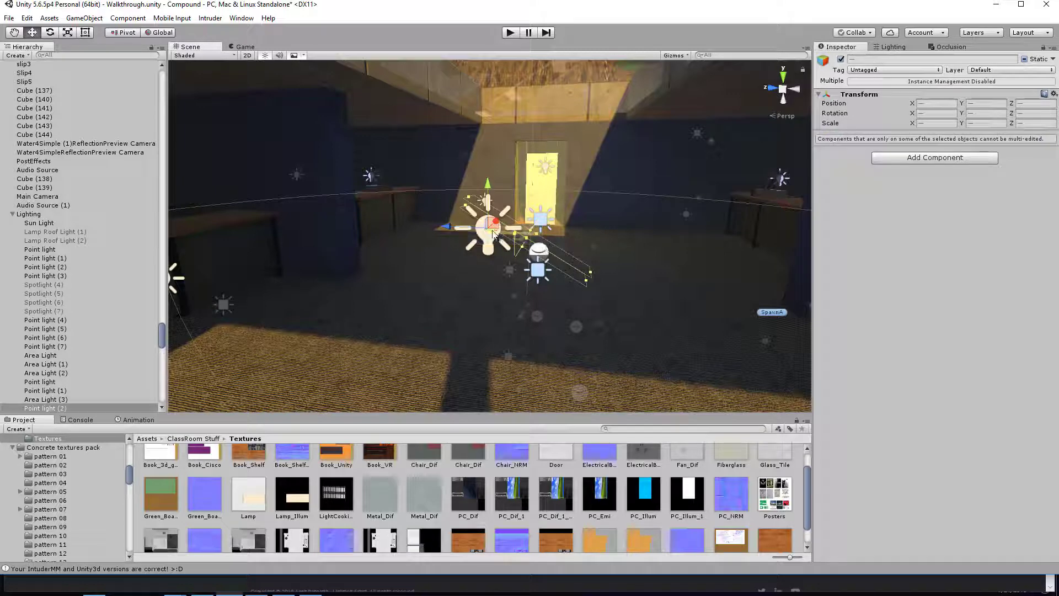
click(462, 258)
drag(462, 257, 560, 260)
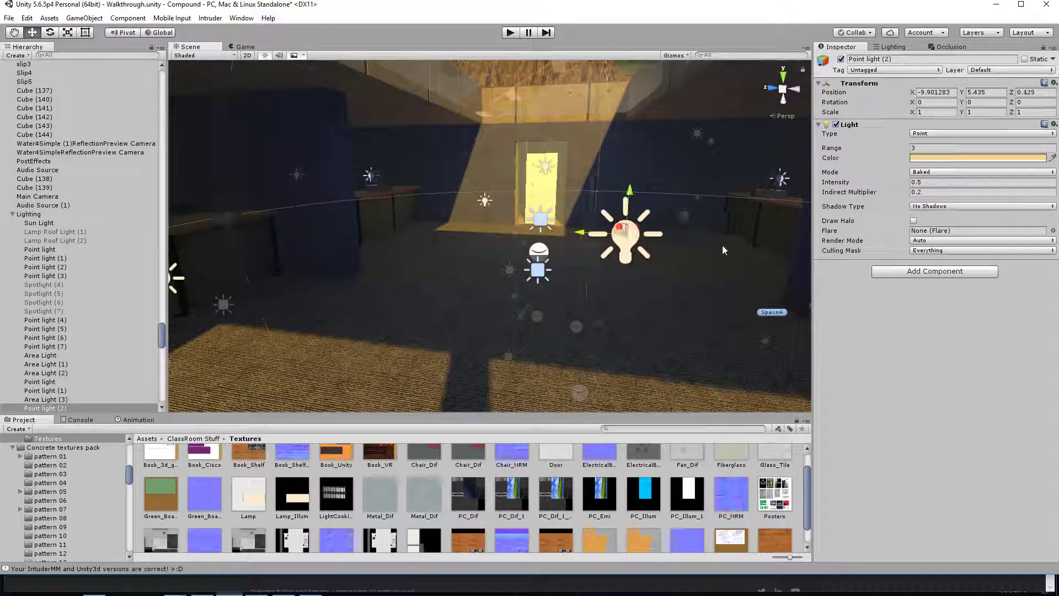
click(921, 183)
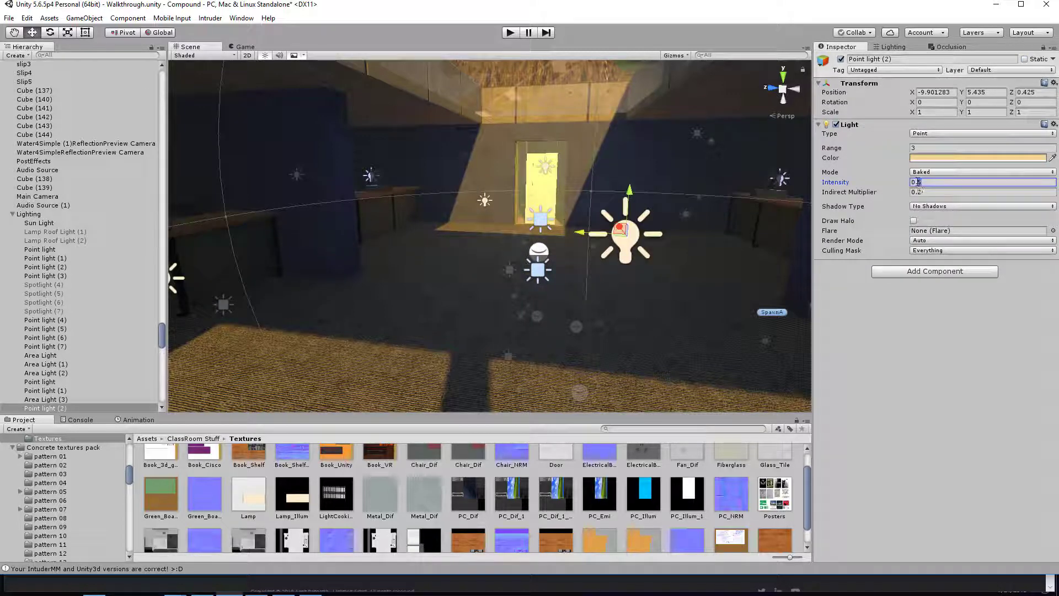
text(0.8)
Examine Point light (4) near the computer desk and the settings of Area Light (7) and Area Light (3) in the main room.
alt+drag(488, 273, 497, 238)
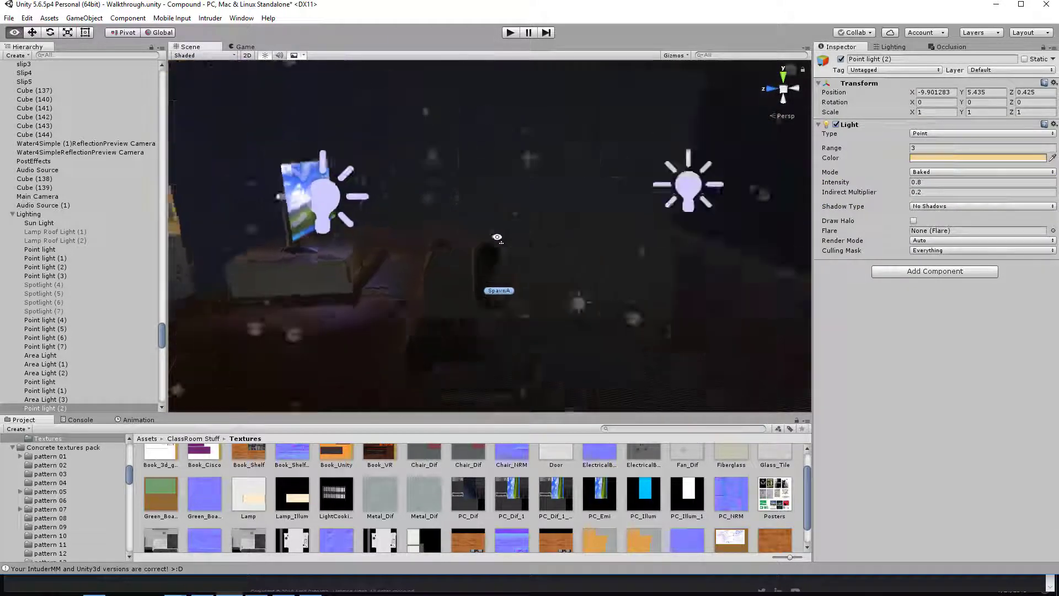
right_drag(497, 237, 508, 250)
click(567, 203)
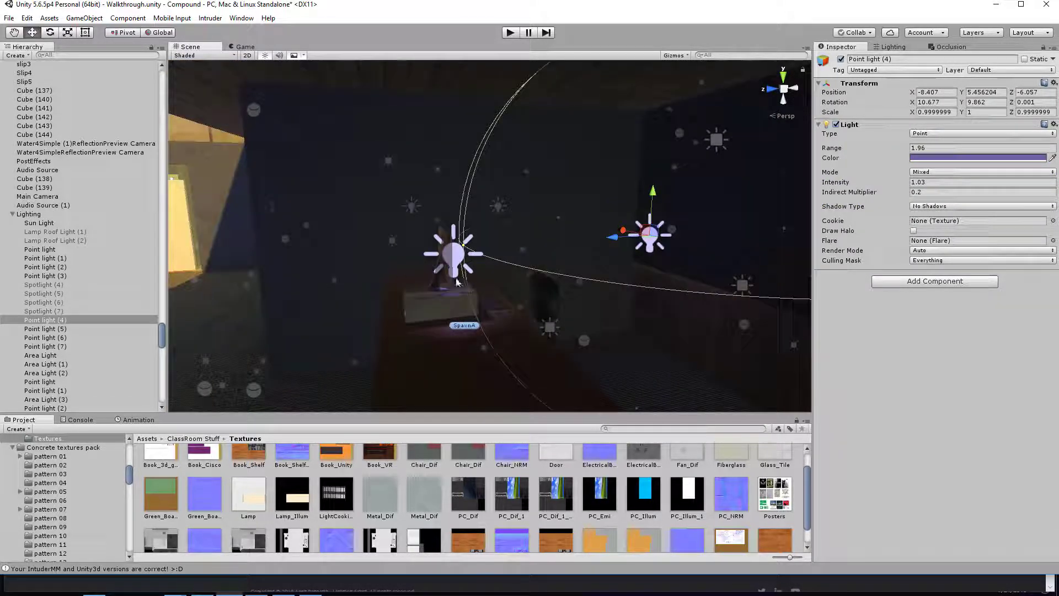
alt+drag(734, 232, 679, 225)
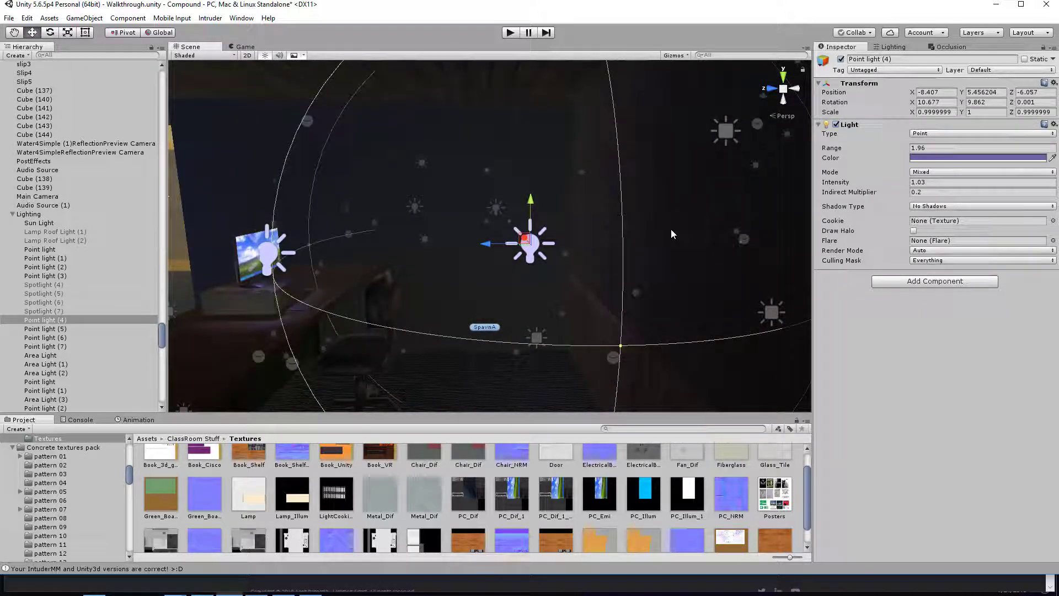
right_drag(414, 161, 574, 184)
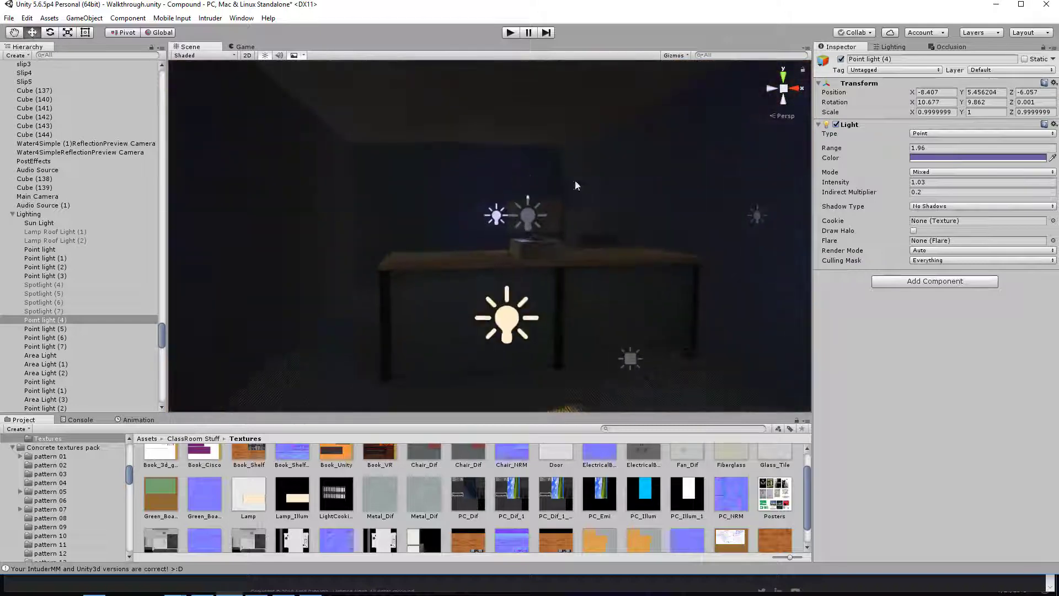
right_drag(654, 176, 472, 269)
click(344, 323)
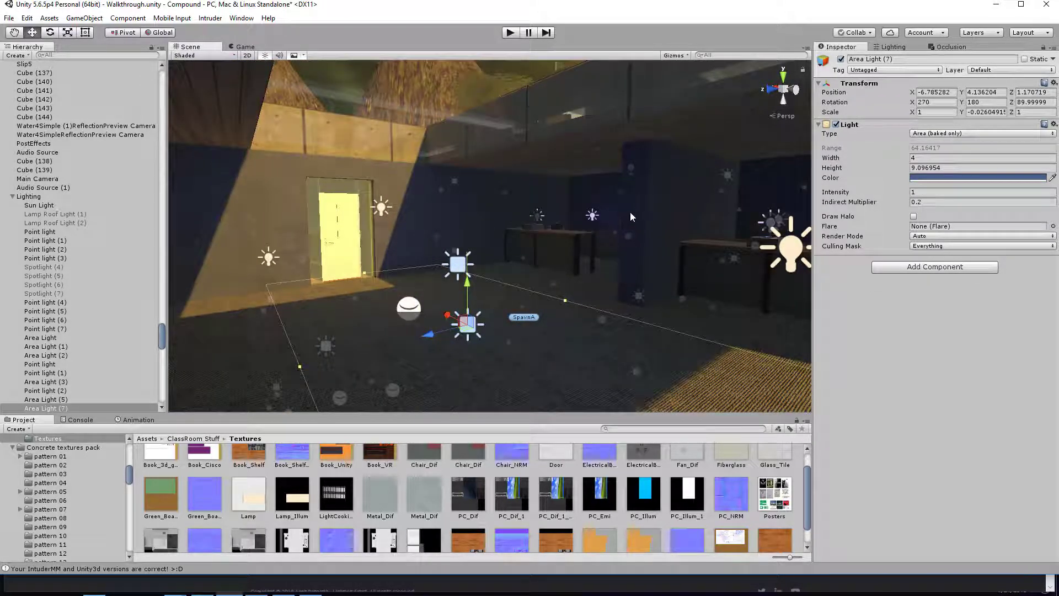
right_drag(492, 229, 393, 130)
click(484, 205)
click(497, 291)
key(d)
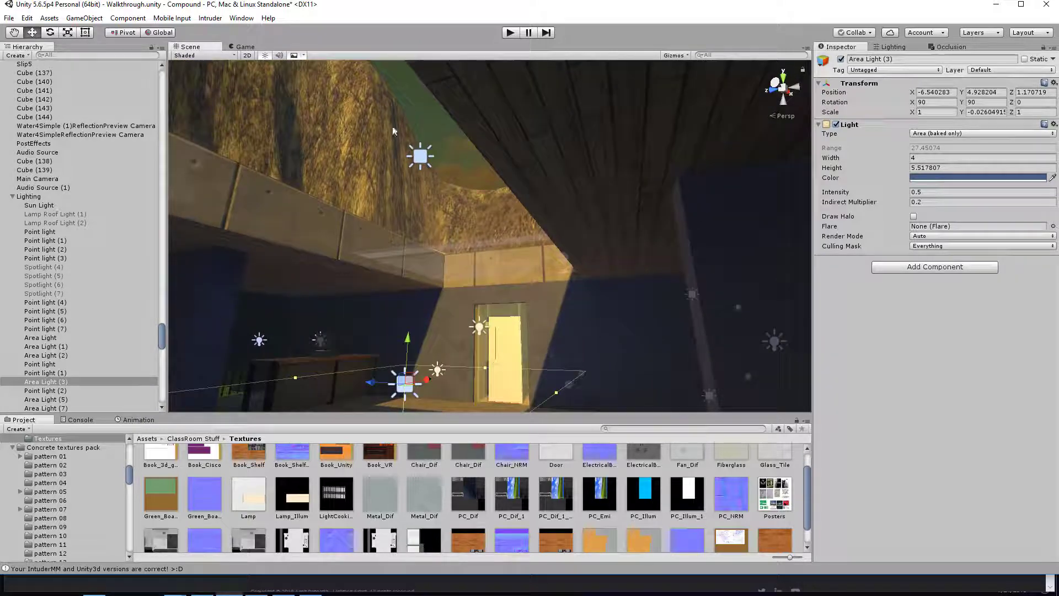
right_drag(462, 282, 512, 325)
key(d)
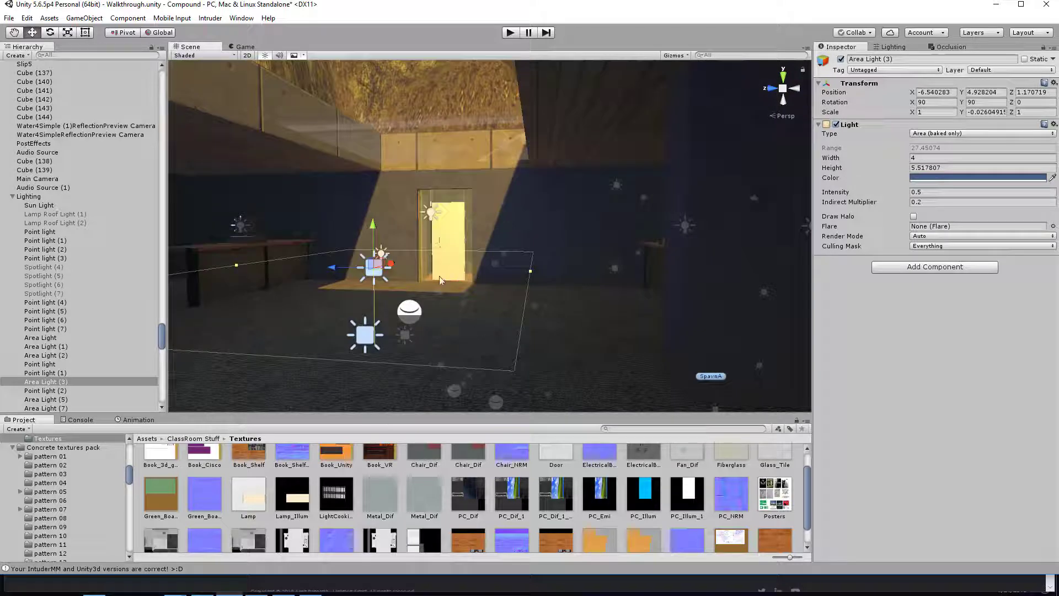
Locate the albedo texture of the wooden ceiling's Parquet_1_DIFFUSE_spec material and open Parquet_1_DIFFUSE.tga in Photoshop.
right_drag(303, 188, 462, 151)
click(542, 238)
scroll(863, 391, down, 5)
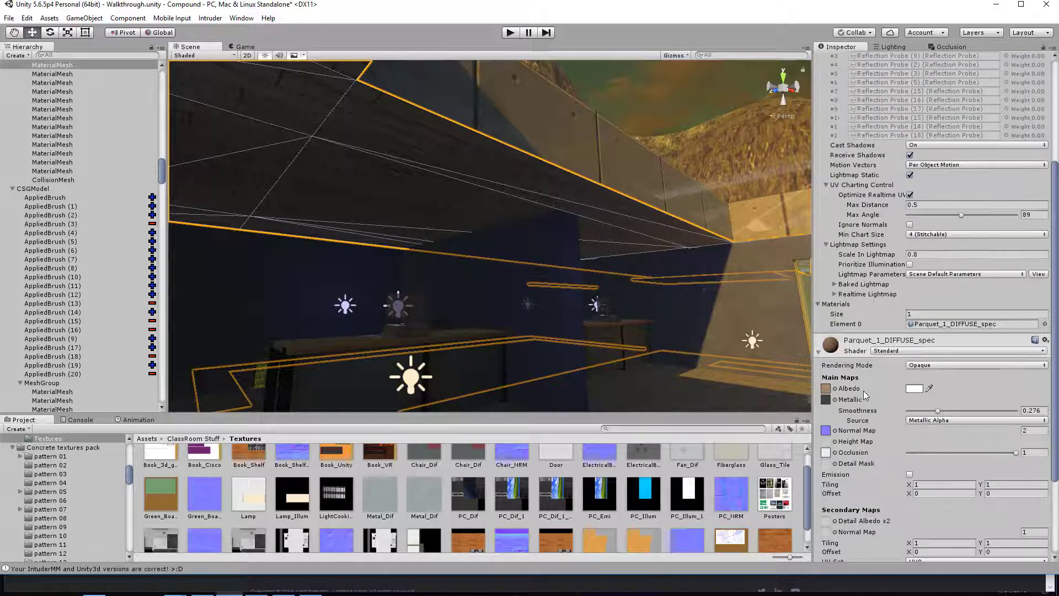
click(826, 388)
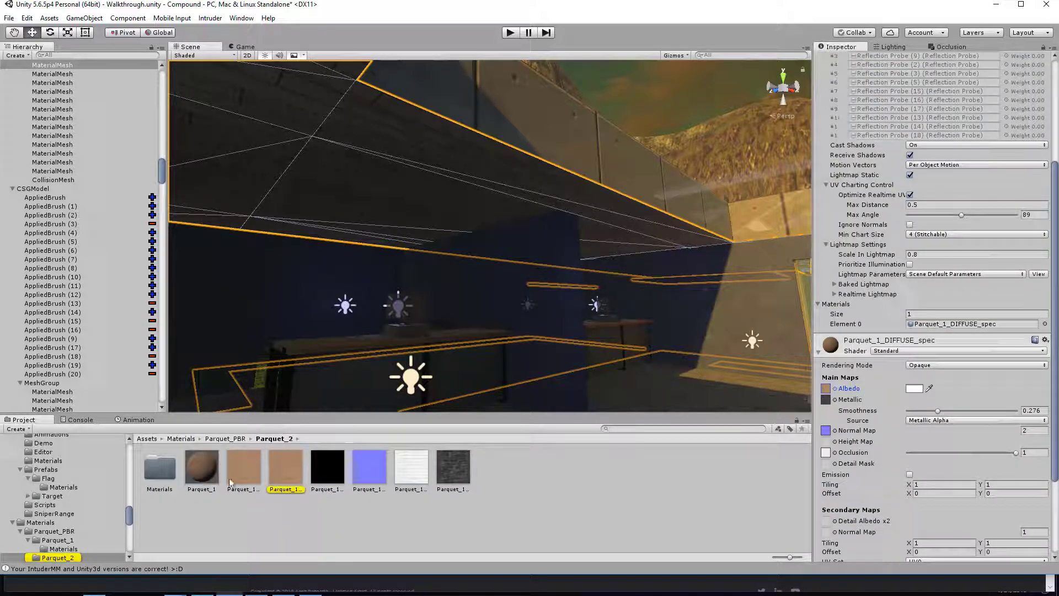
click(234, 475)
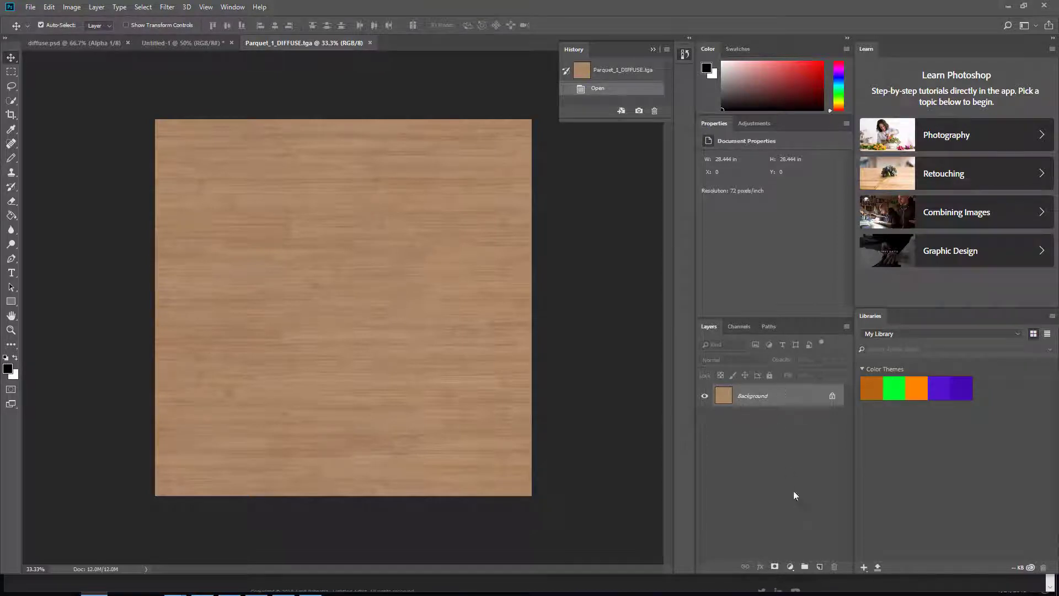
Add a new alpha channel to the parquet diffuse texture and select the whole canvas.
click(740, 326)
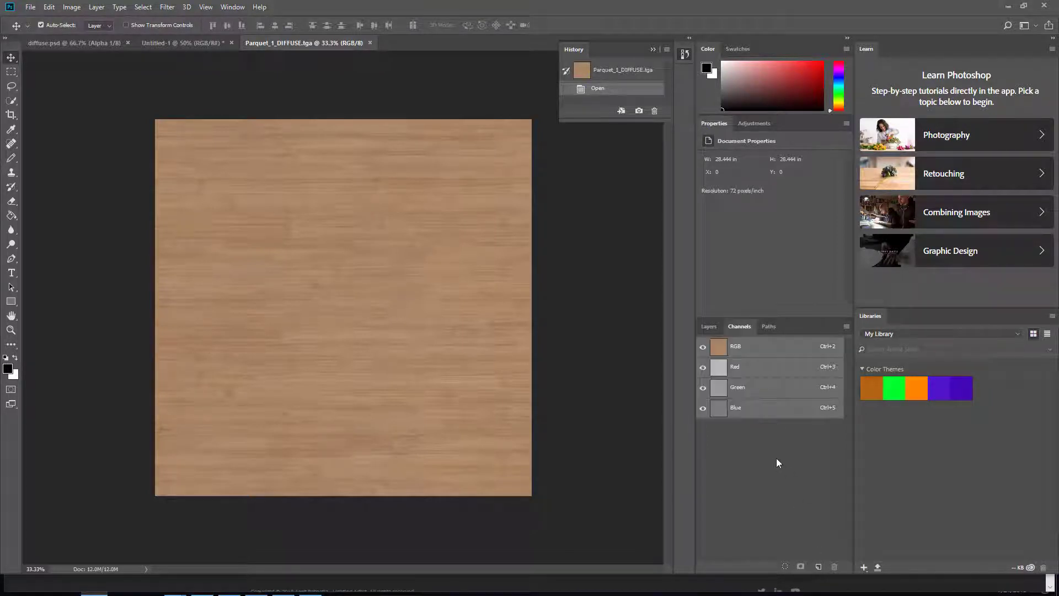
click(820, 567)
click(736, 368)
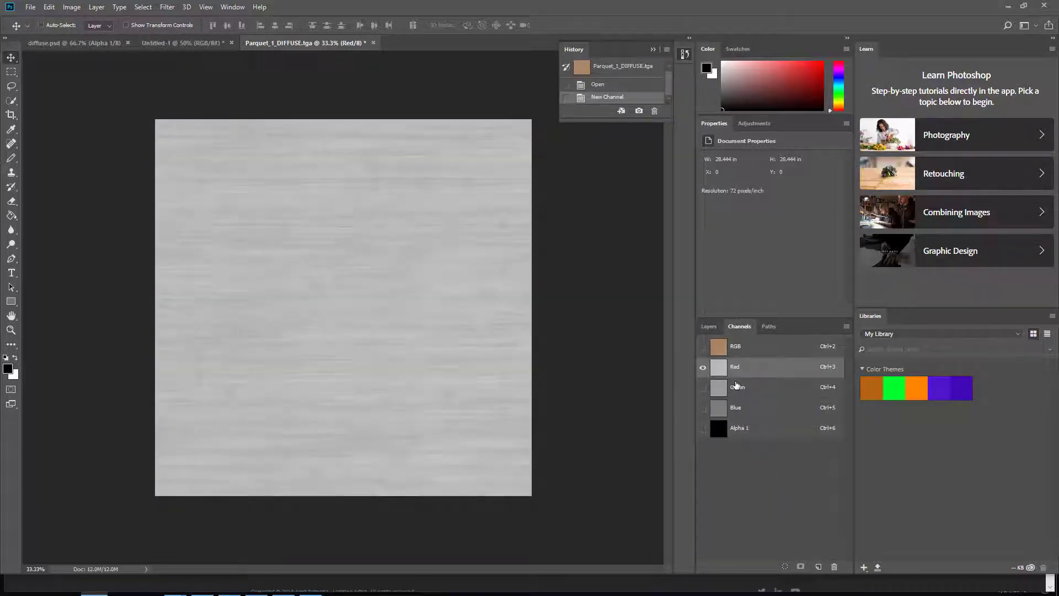
key(ctrl+a)
key(x)
click(761, 429)
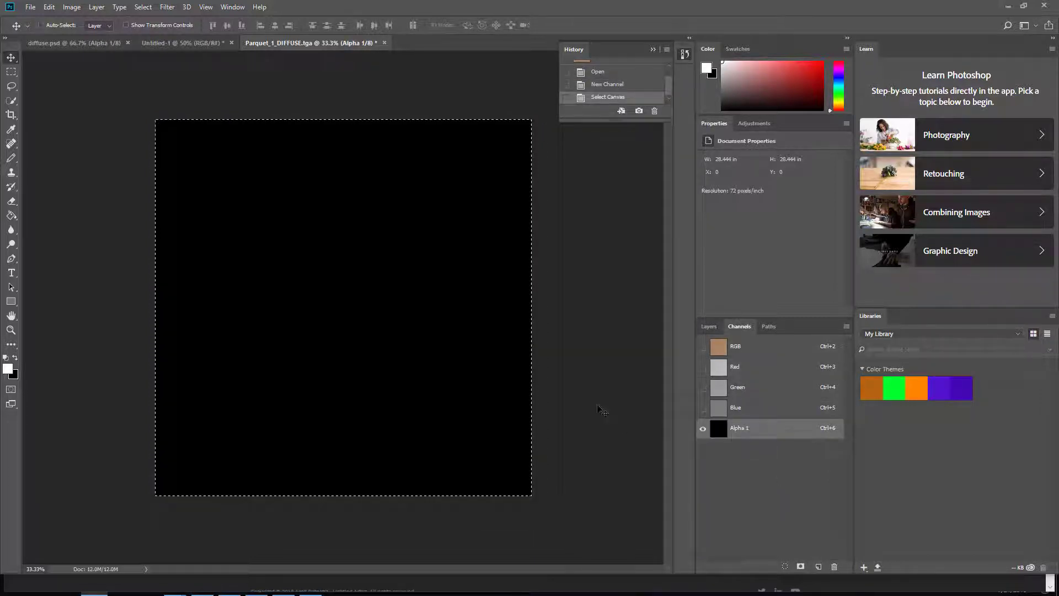
key(x)
Copy the Red channel's content into the new alpha channel.
click(753, 369)
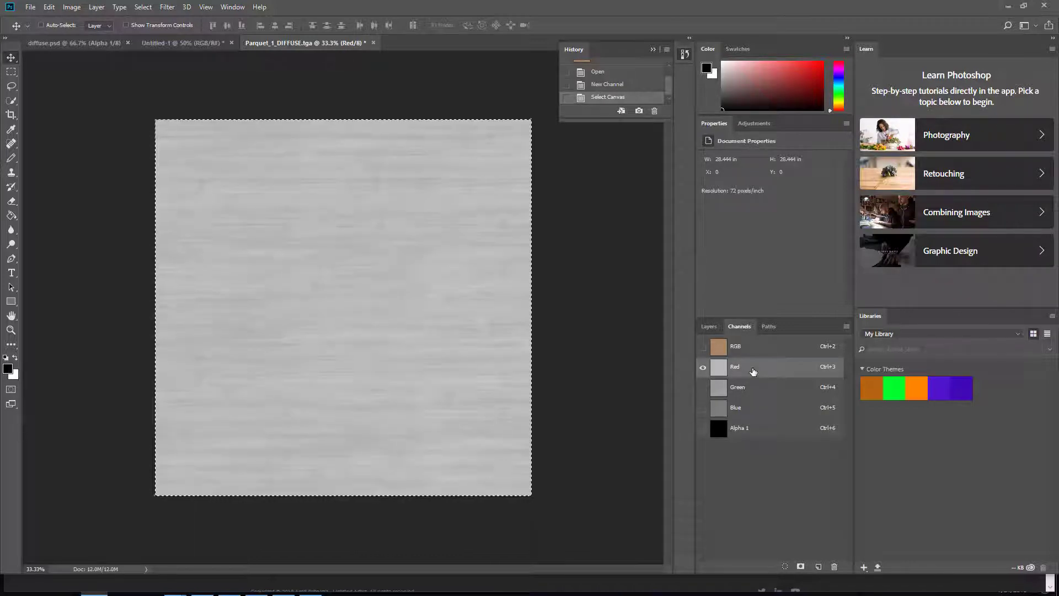
key(ctrl+c)
click(764, 425)
key(x)
key(ctrl+v)
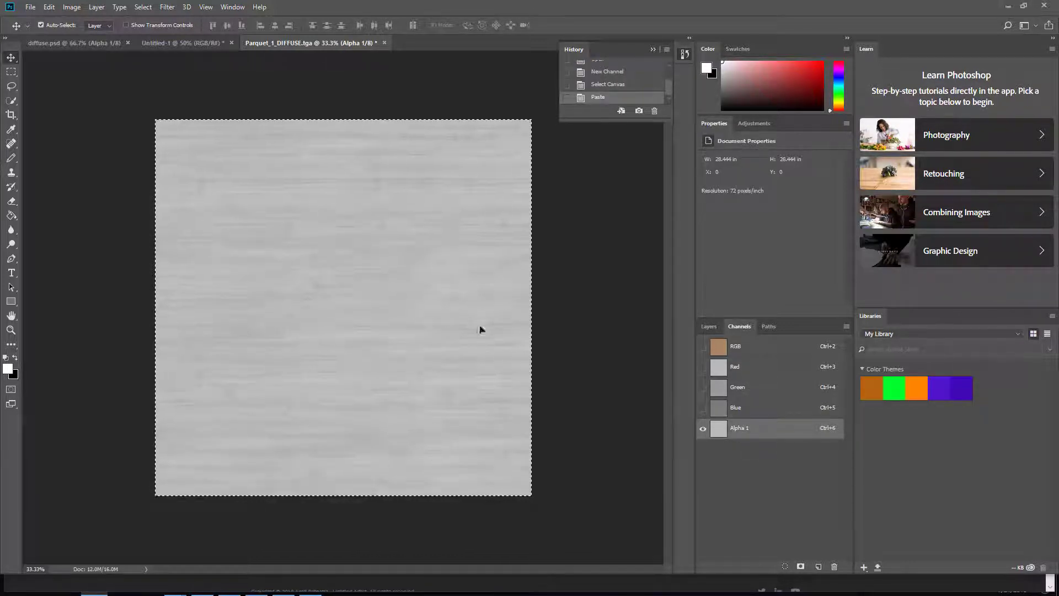
key(ctrl+l)
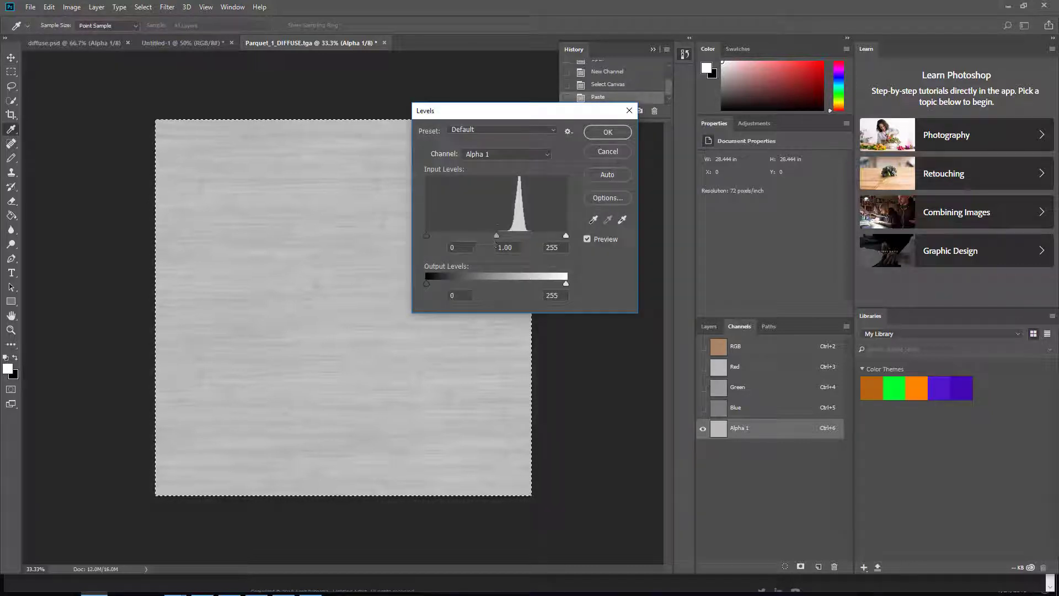
click(601, 152)
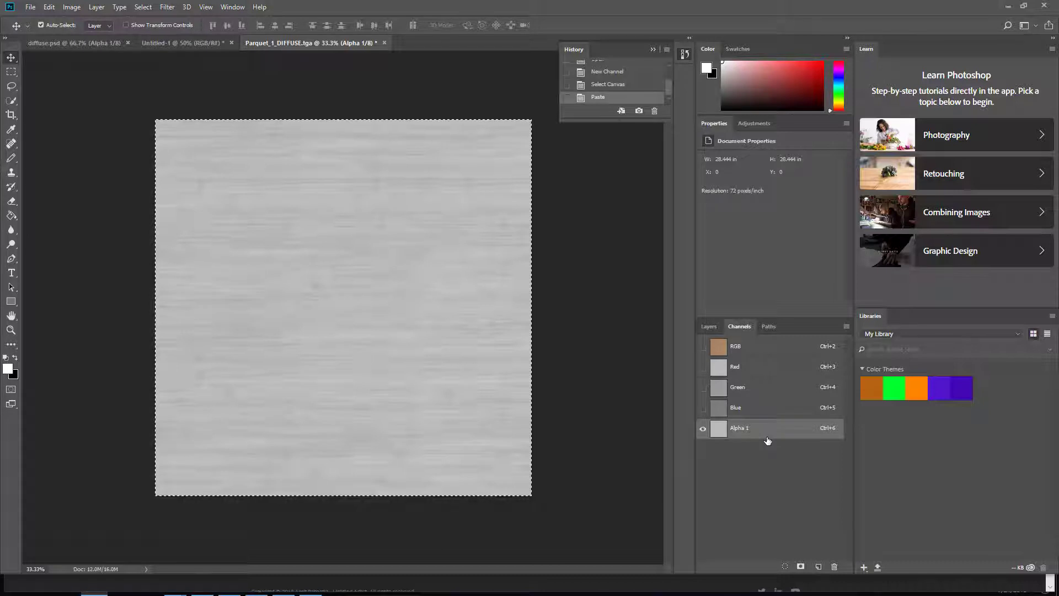
key(ctrl+l)
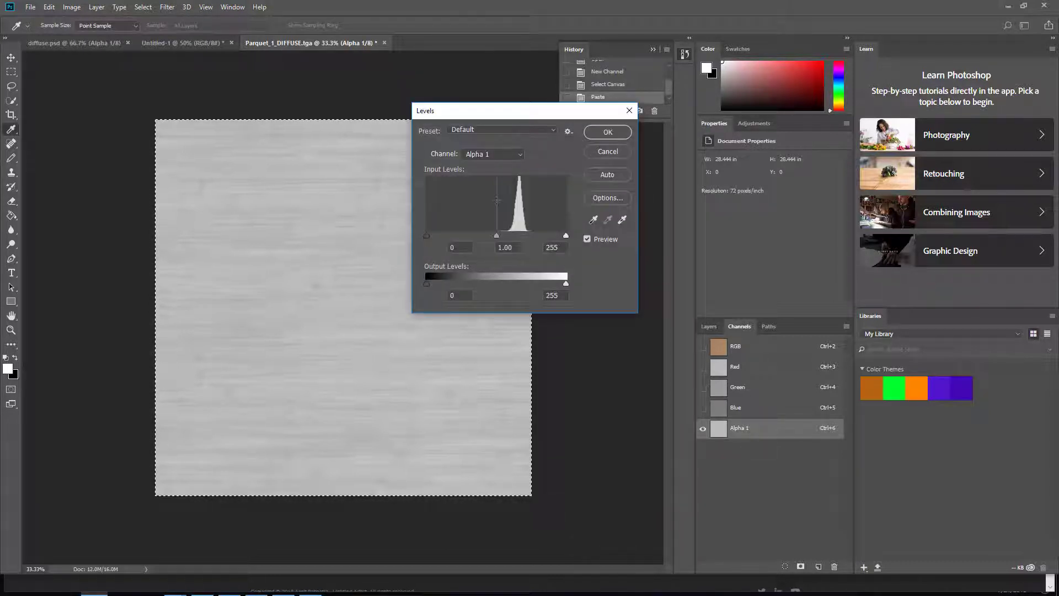
click(608, 151)
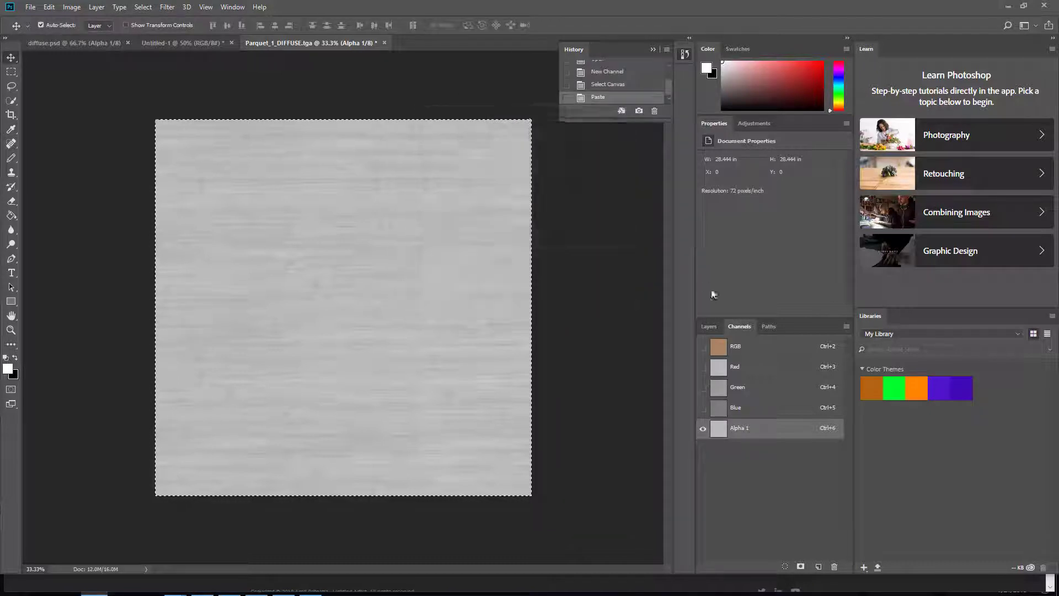
Switch to the Rectangular Marquee tool and deselect the canvas with the alpha channel active.
right_click(765, 435)
click(769, 433)
click(11, 72)
key(ctrl+d)
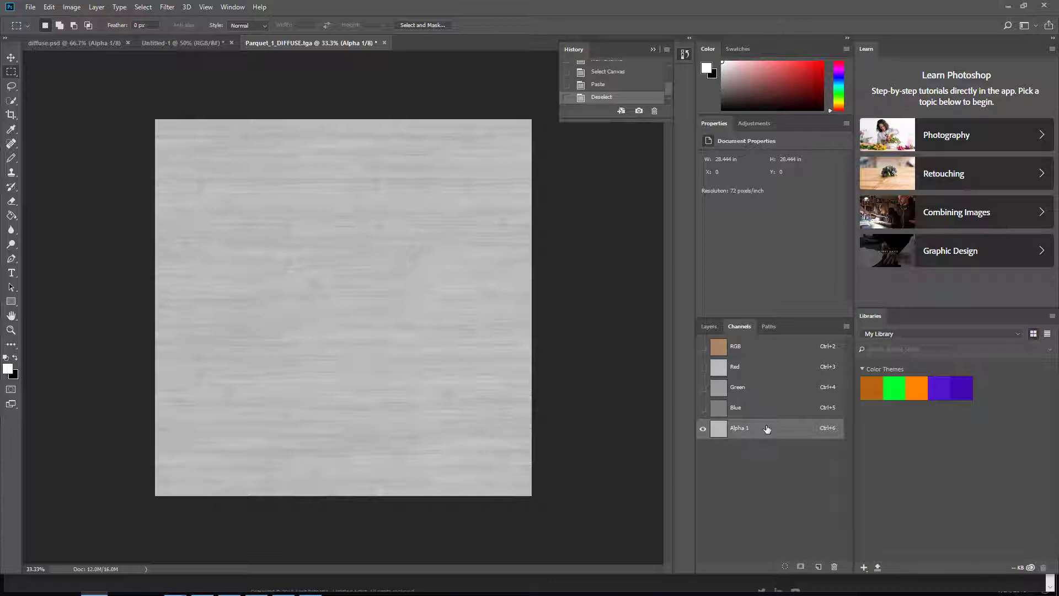
key(ctrl+l)
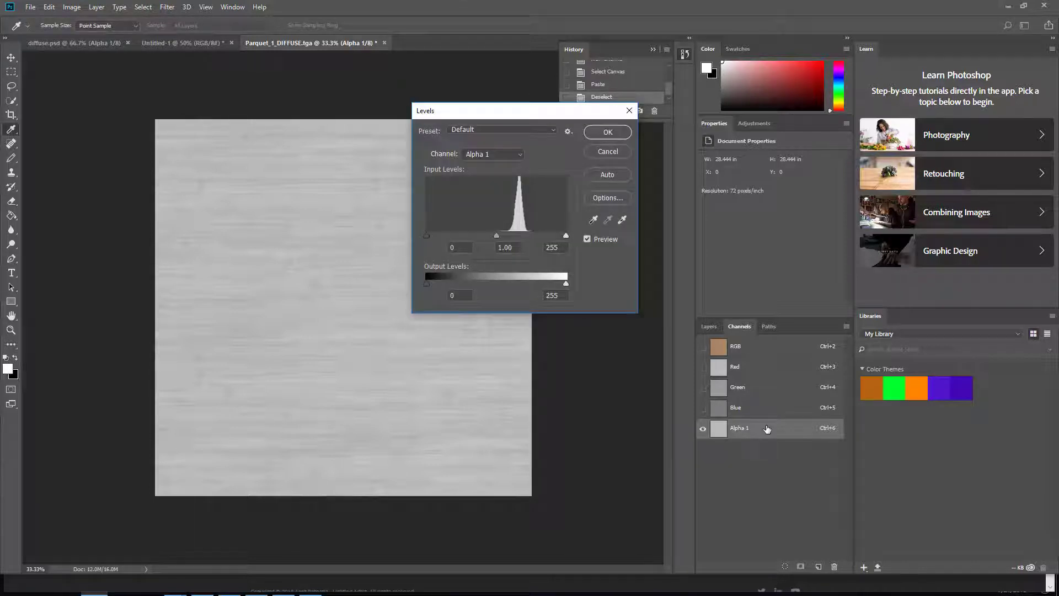
click(609, 152)
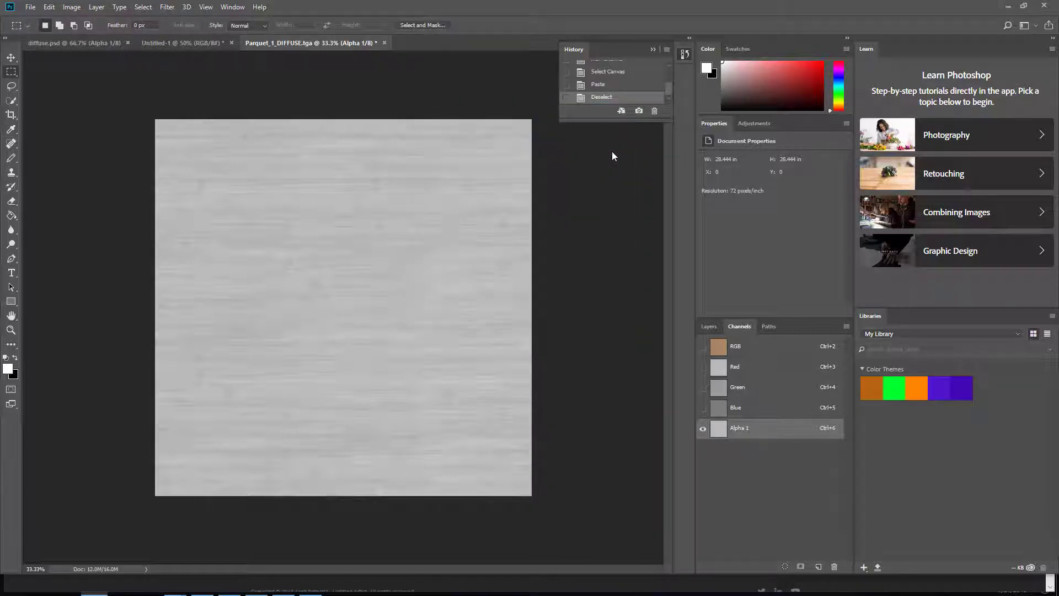
right_click(766, 426)
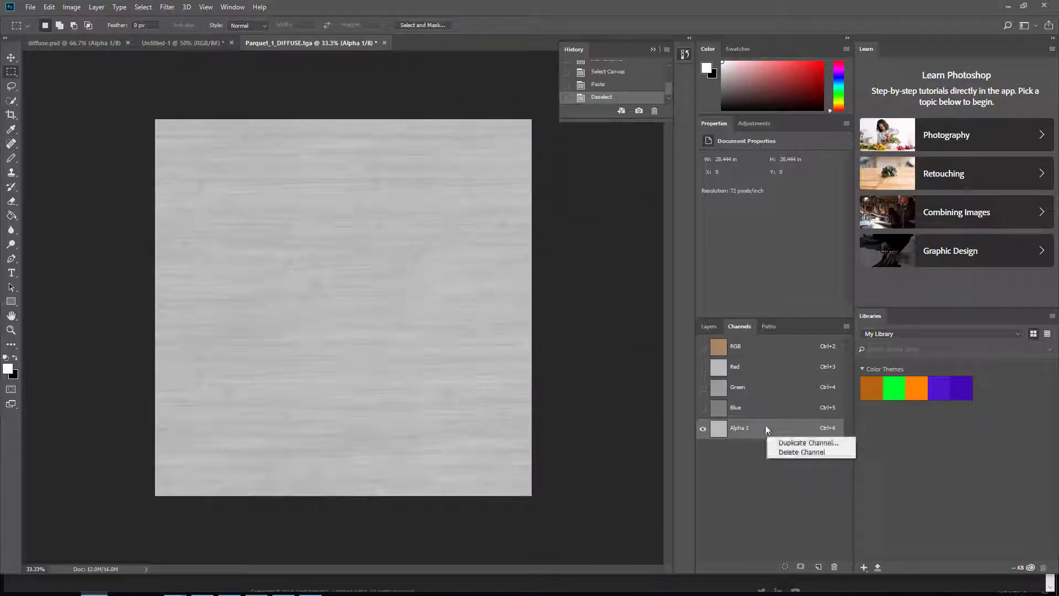
click(754, 431)
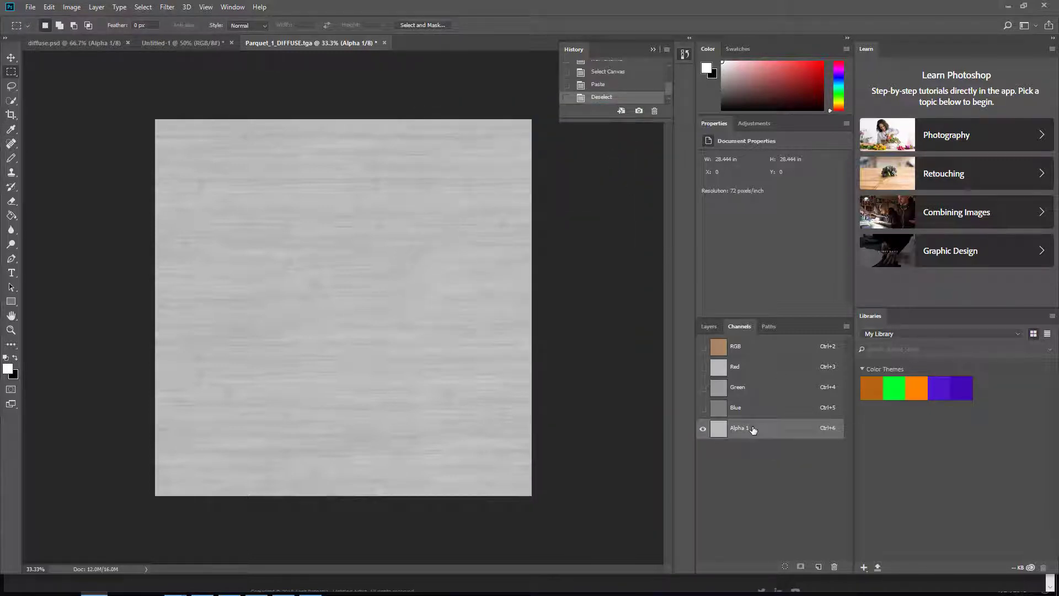
click(710, 327)
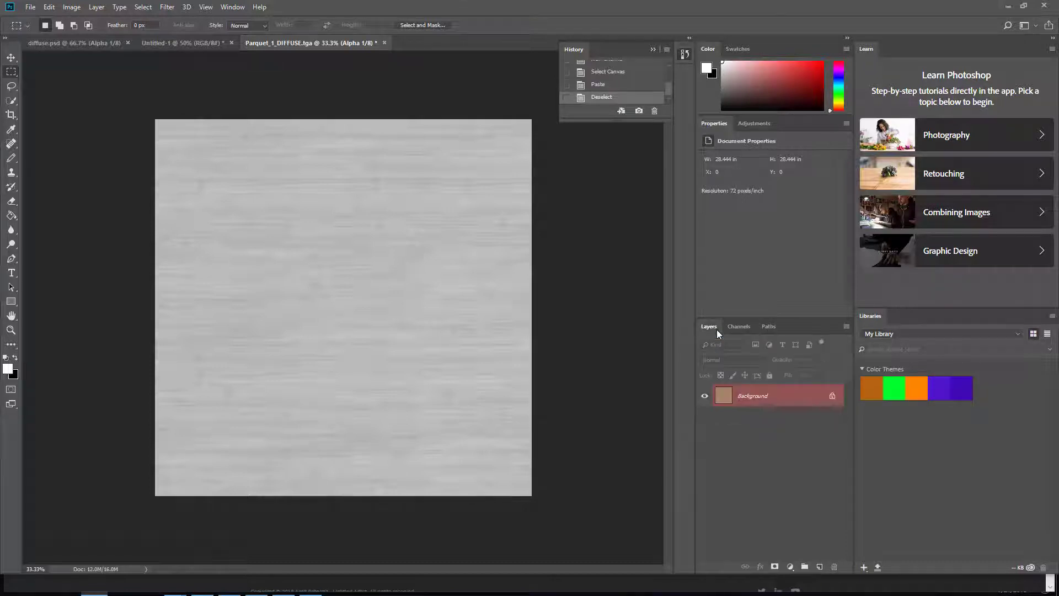
click(739, 327)
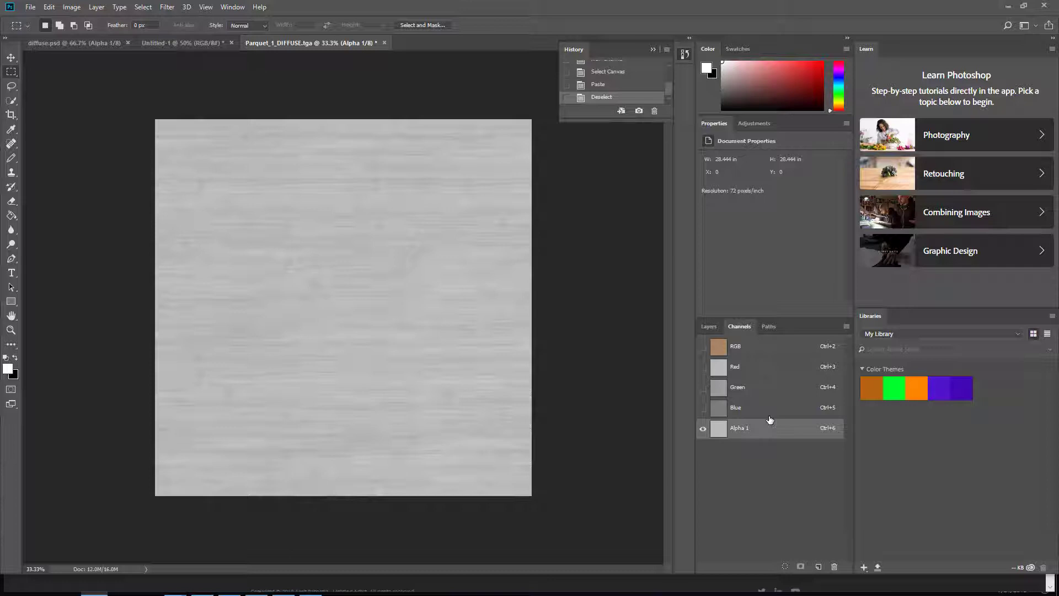
right_click(769, 437)
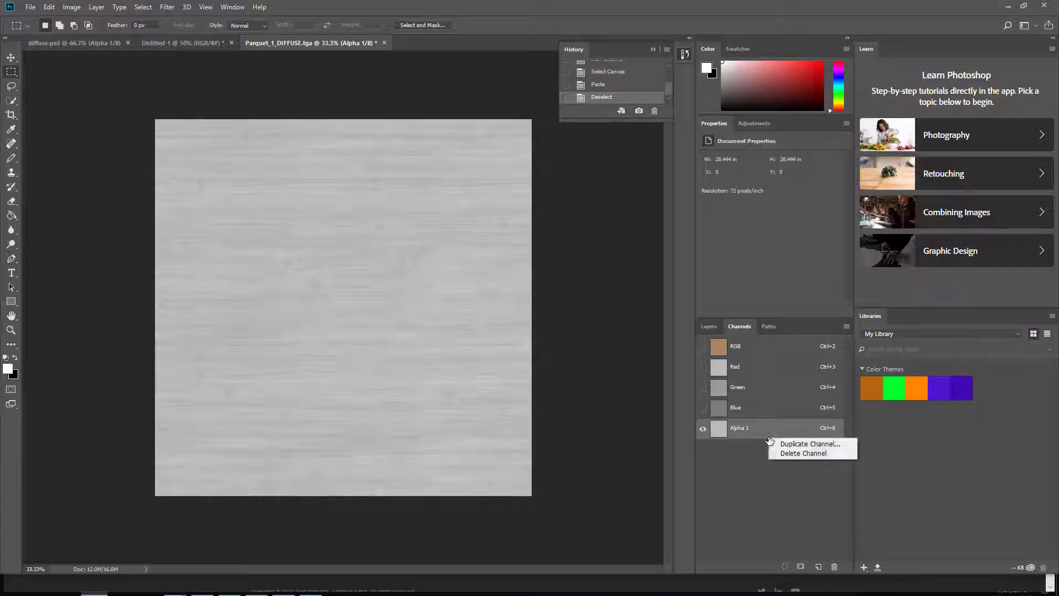
click(766, 434)
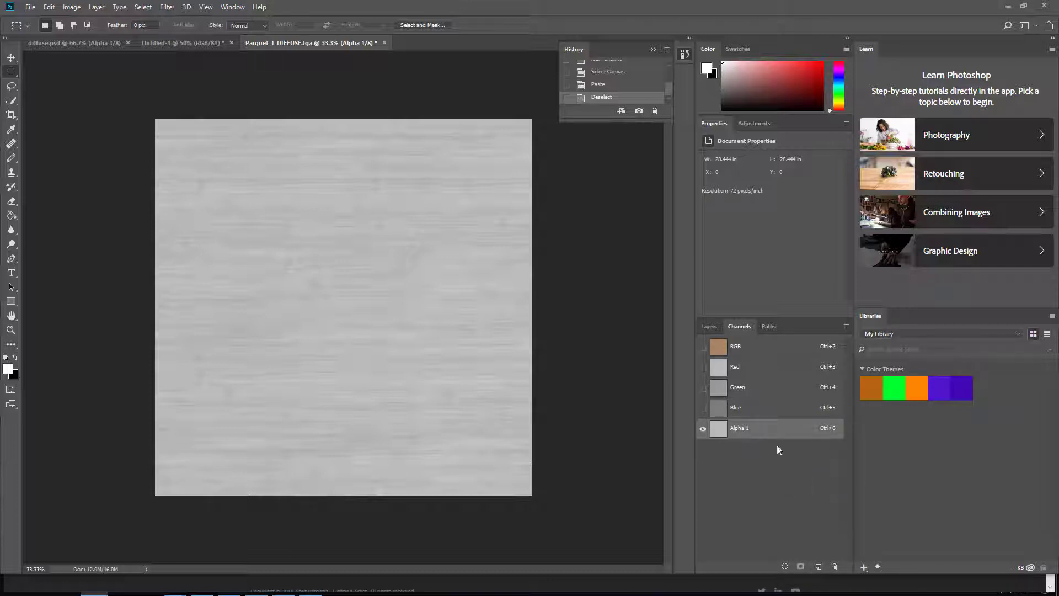
Compare the RGB composite with the Alpha 1 channel, and try darkening the alpha with Levels using a 0.30 midtone.
click(754, 352)
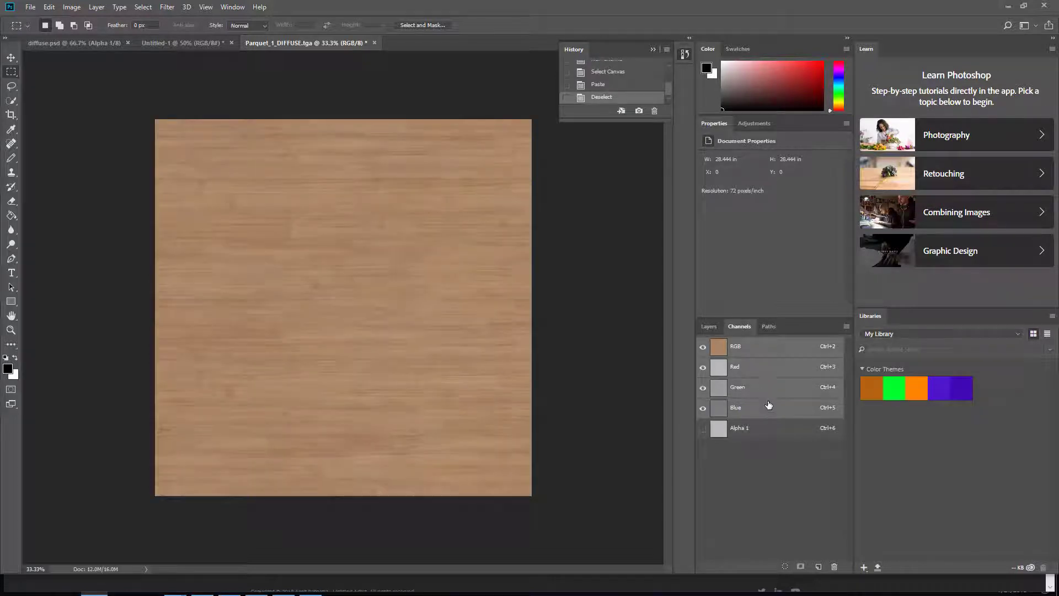
click(767, 434)
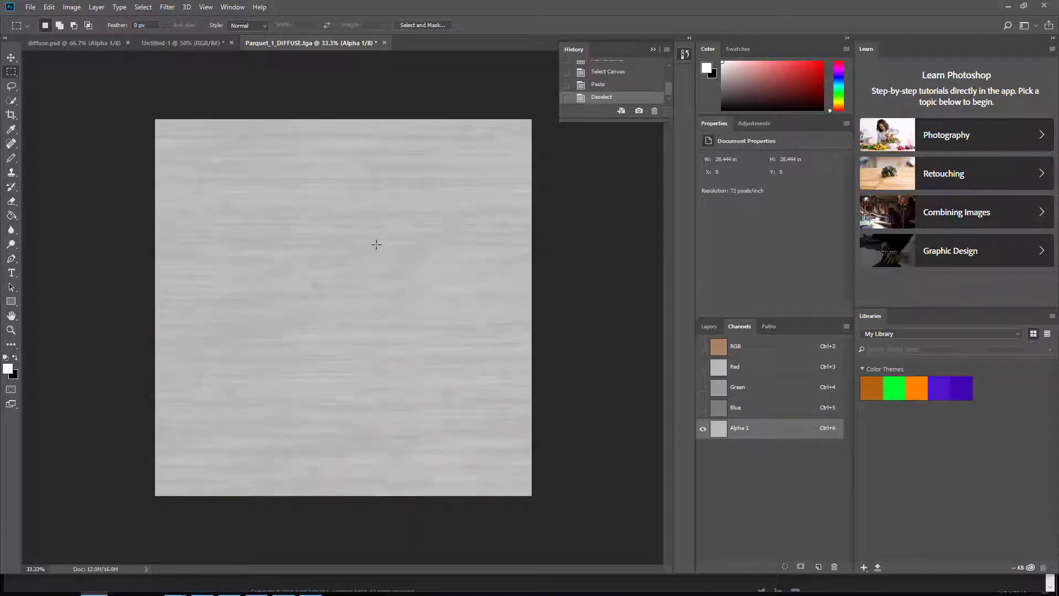
key(ctrl+l)
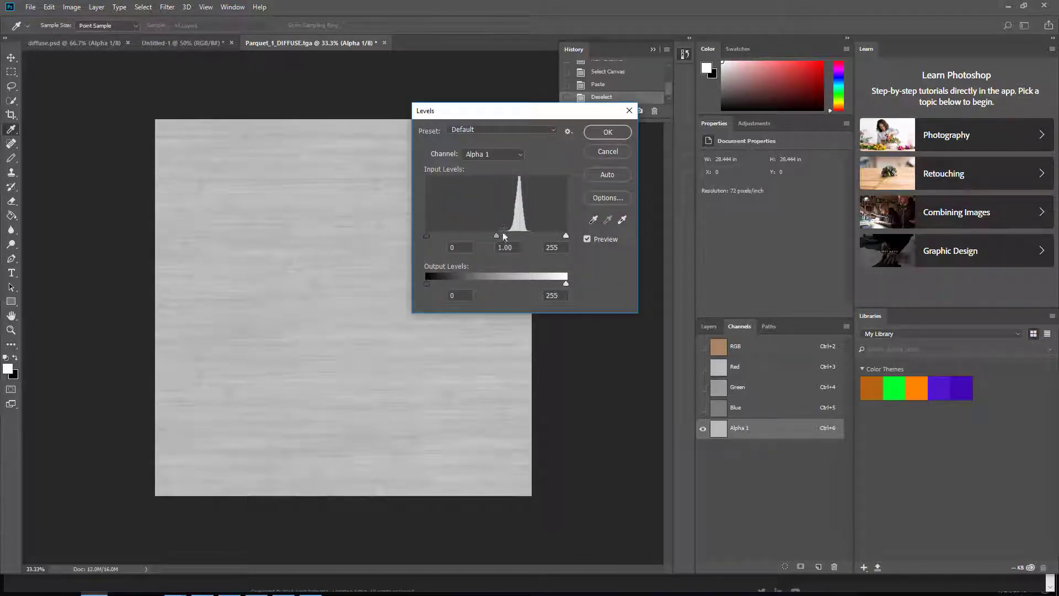
mouse_move(503, 236)
mouse_down()
mouse_move(517, 235)
mouse_move(489, 237)
mouse_move(531, 228)
mouse_move(494, 227)
mouse_move(527, 227)
mouse_move(517, 230)
mouse_up()
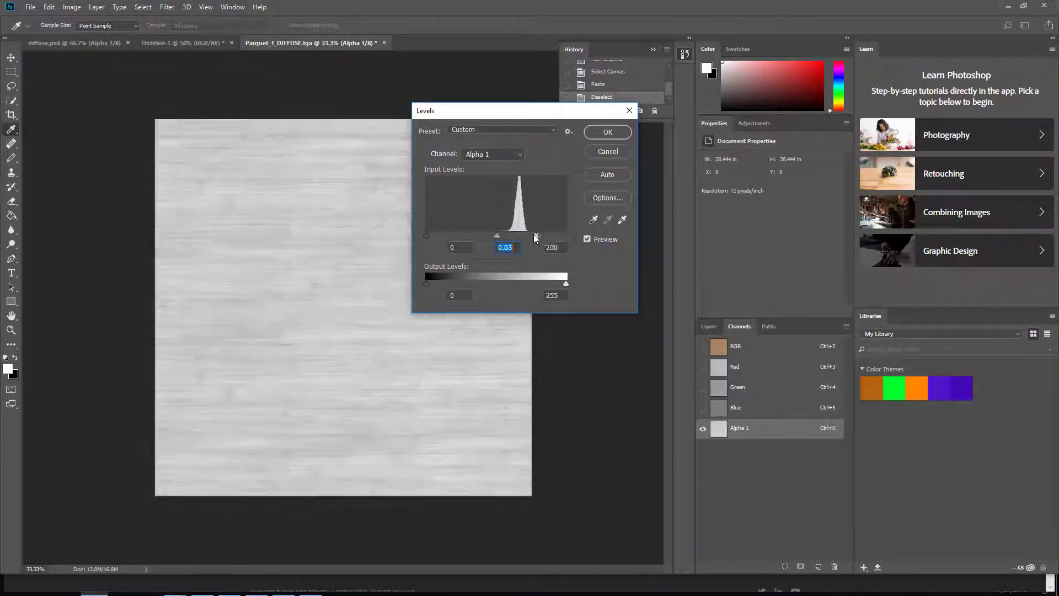
click(566, 237)
mouse_move(430, 236)
mouse_down()
mouse_move(465, 236)
mouse_move(432, 236)
mouse_up()
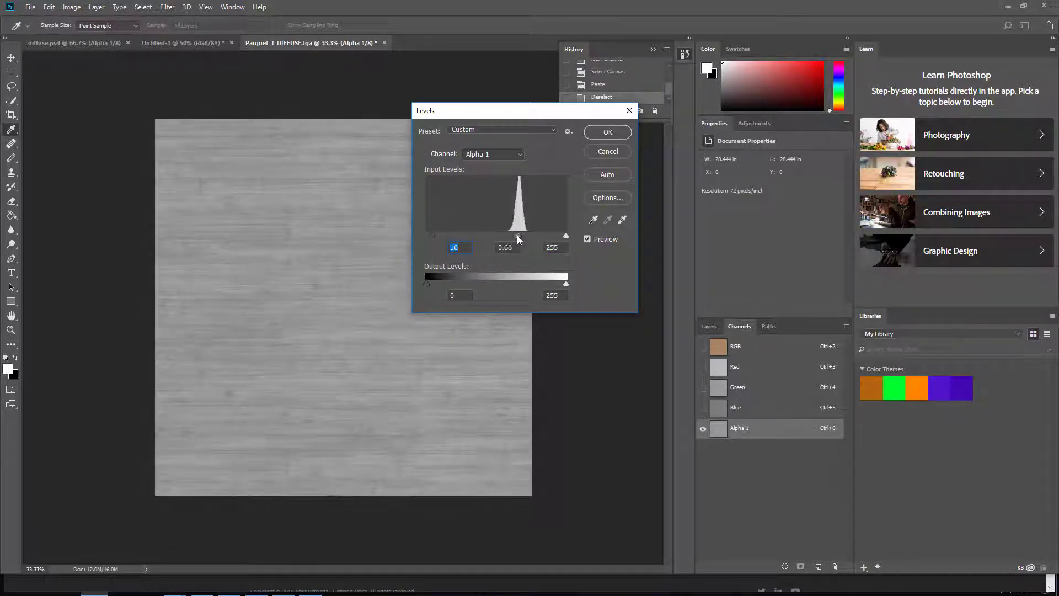
drag(518, 236, 540, 237)
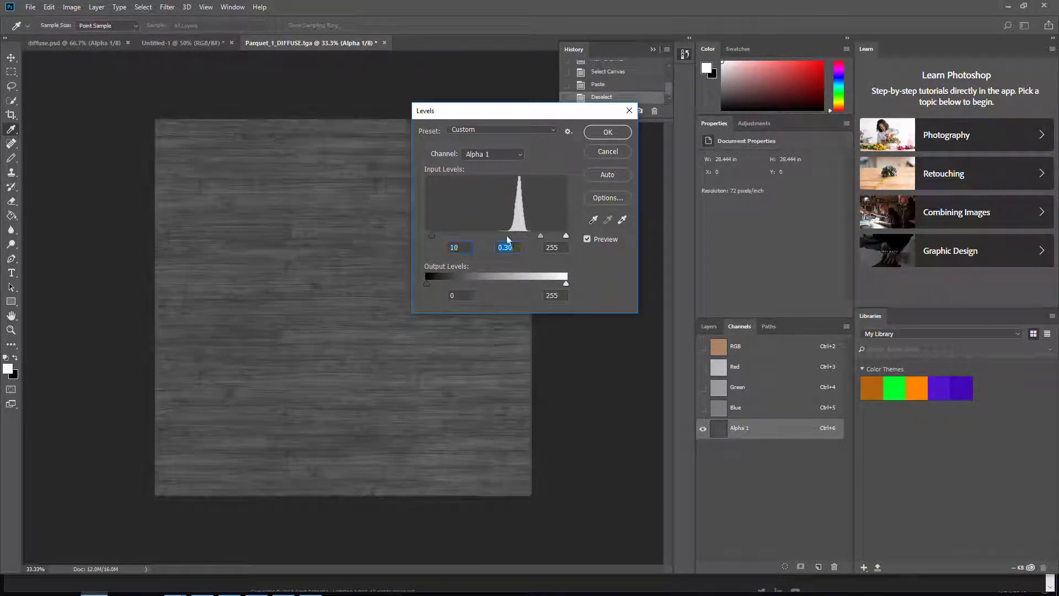
drag(432, 236, 475, 236)
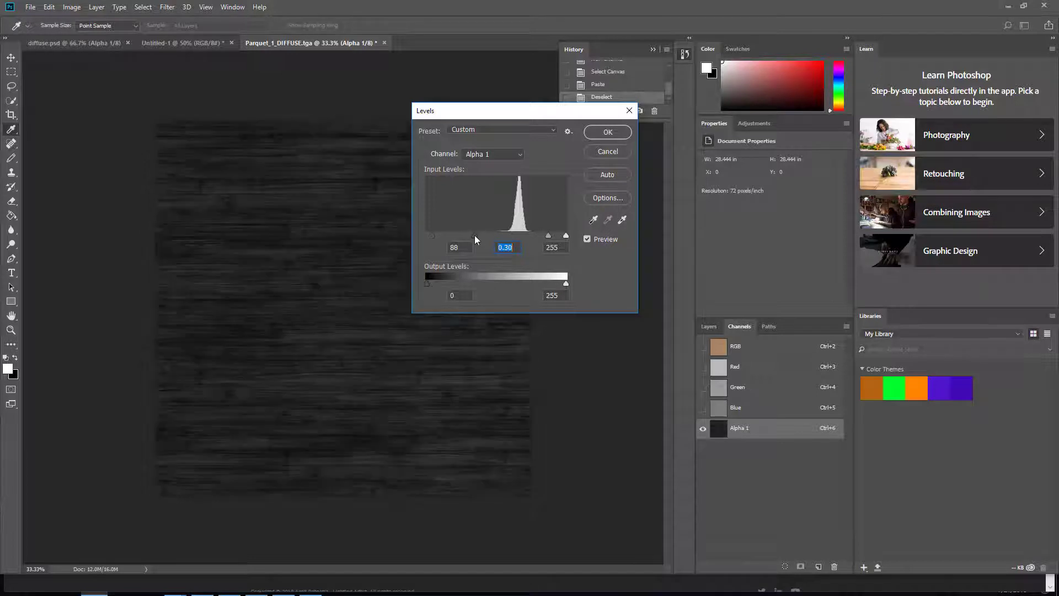
drag(549, 236, 578, 236)
click(611, 153)
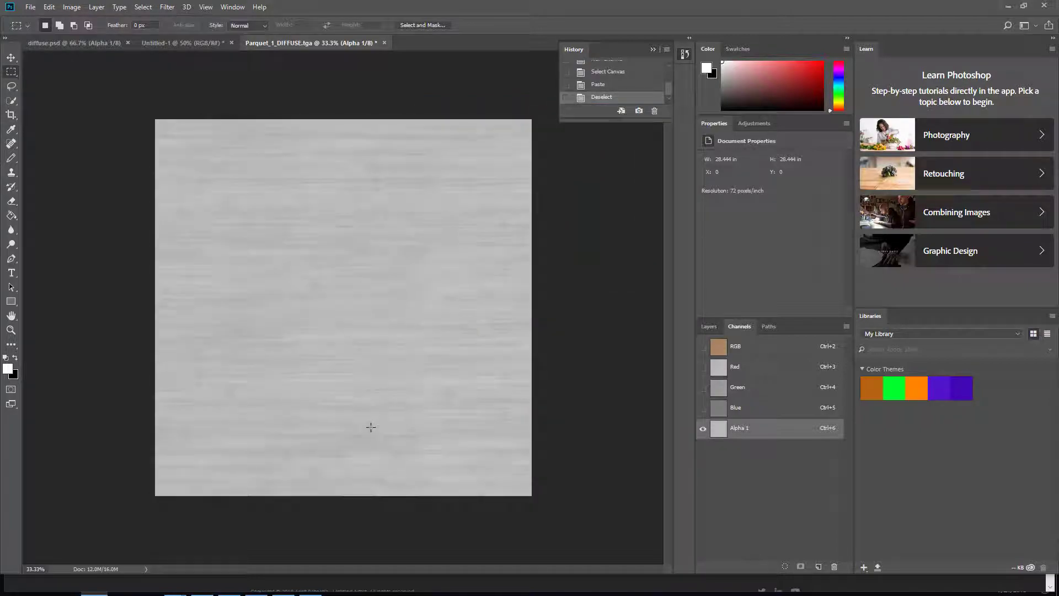
Switch to Unity and examine the Parquet_1_DIFFUSE preview, comparing the color and alpha views of Parquet_1_DIFFUSE_spec.
click(1008, 6)
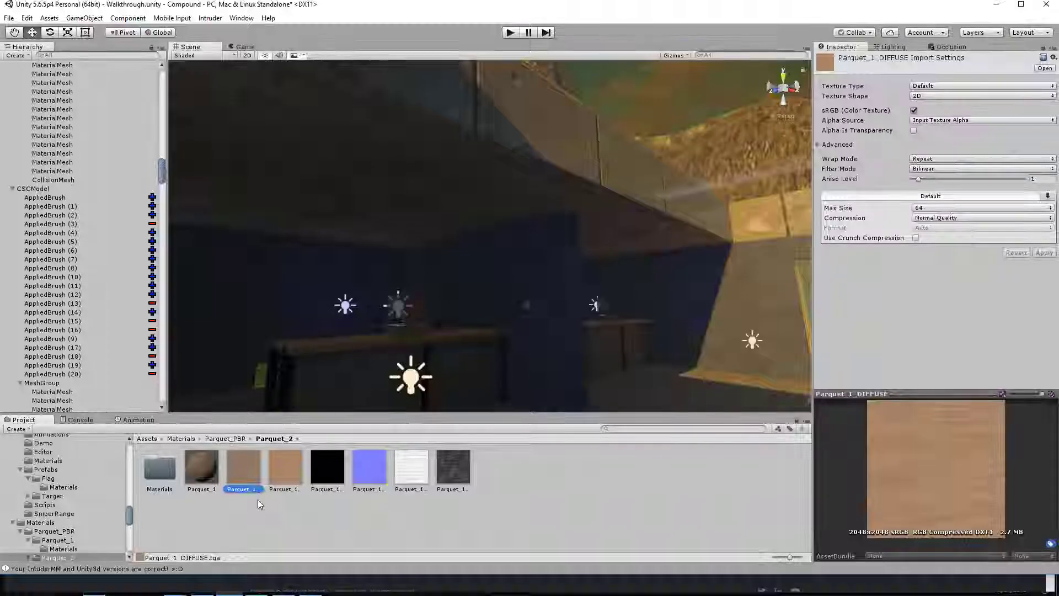
click(1006, 394)
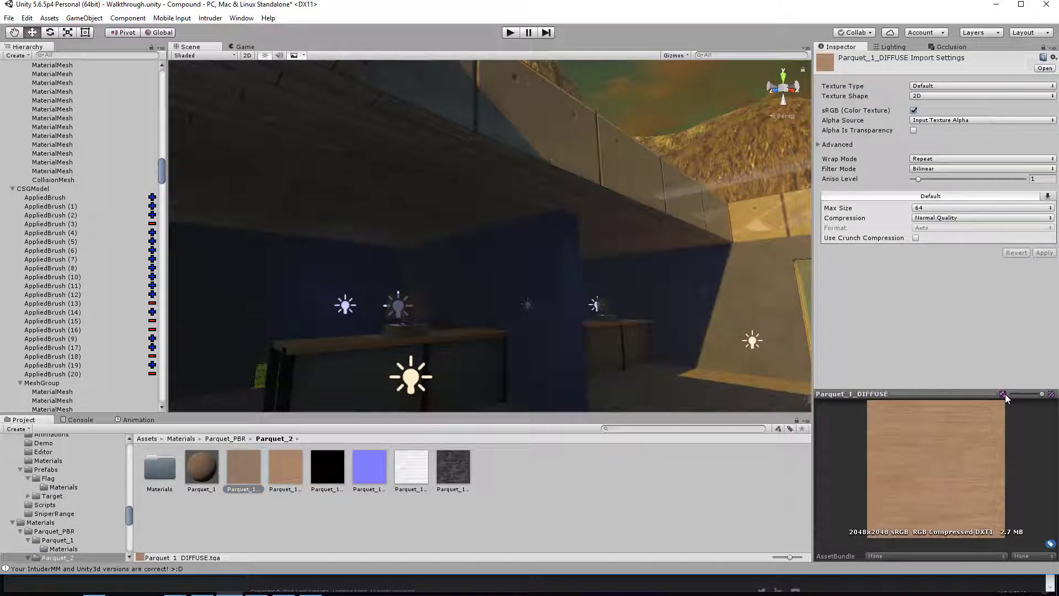
drag(1011, 394, 1051, 394)
click(276, 471)
click(992, 394)
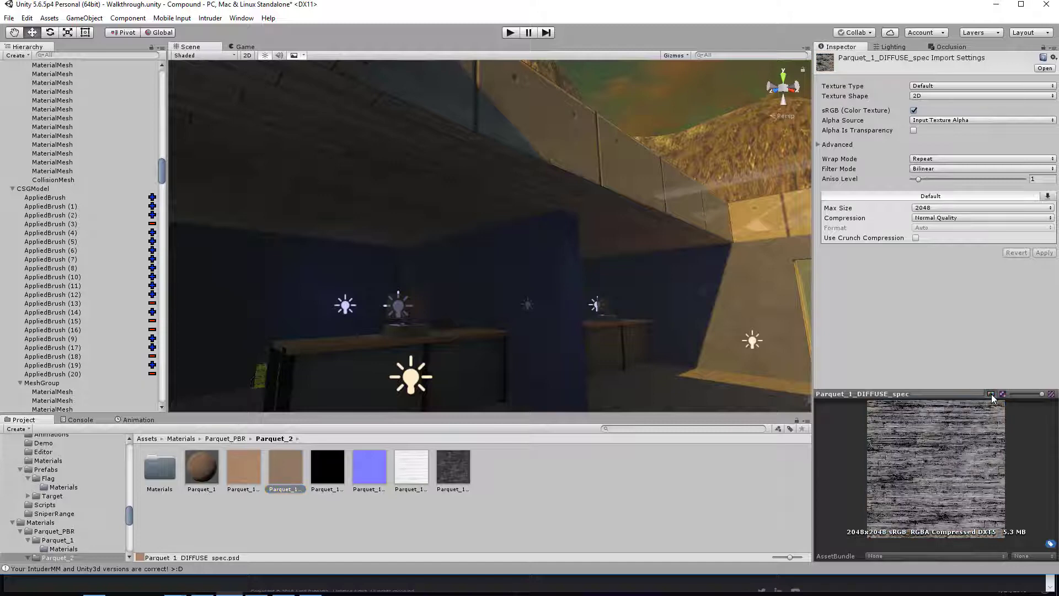
click(992, 394)
click(992, 394)
click(992, 394)
click(991, 394)
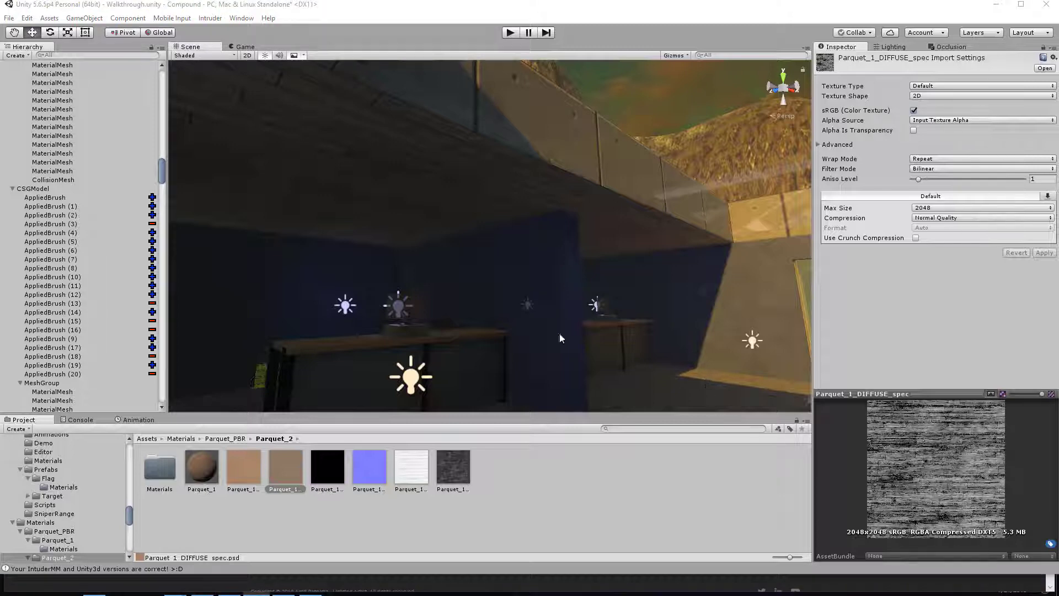
Select the carpet floor, raise the Carpet pattern 03 material's smoothness to 1, and locate its albedo texture in the project.
right_drag(455, 286, 395, 339)
click(396, 339)
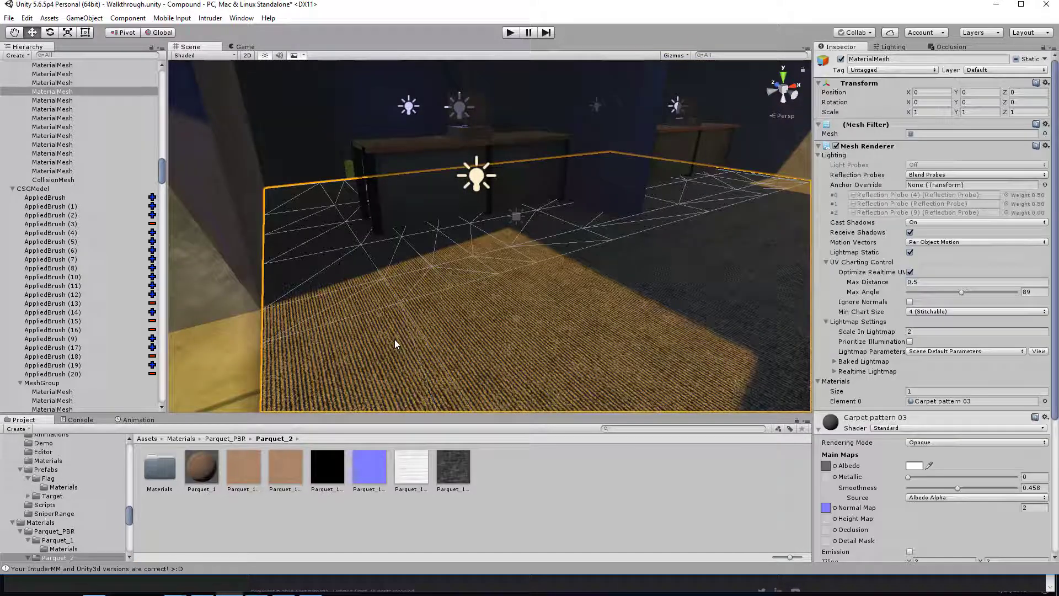
drag(947, 492, 1007, 470)
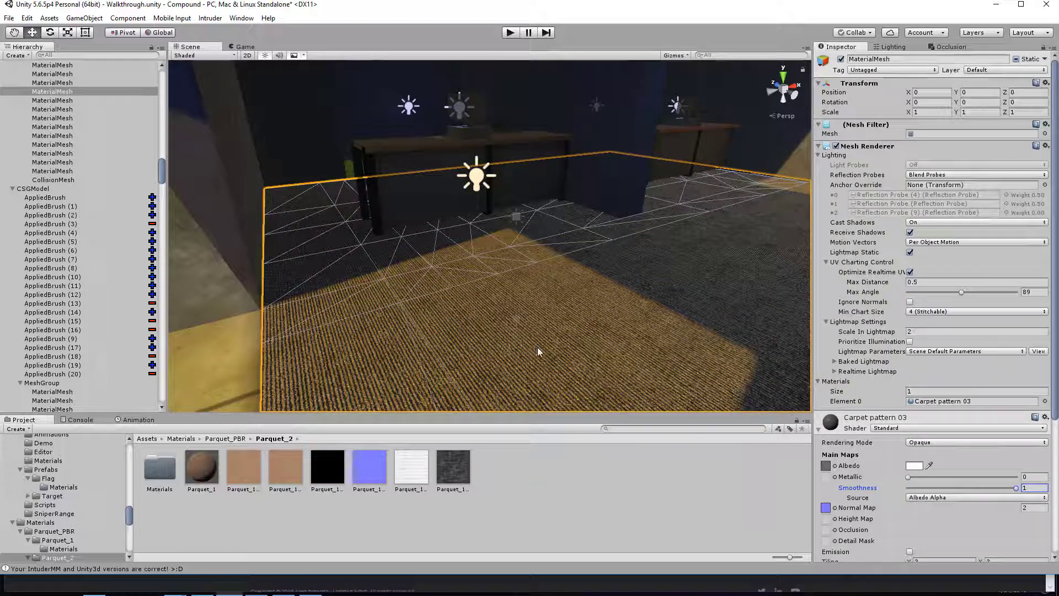
click(826, 466)
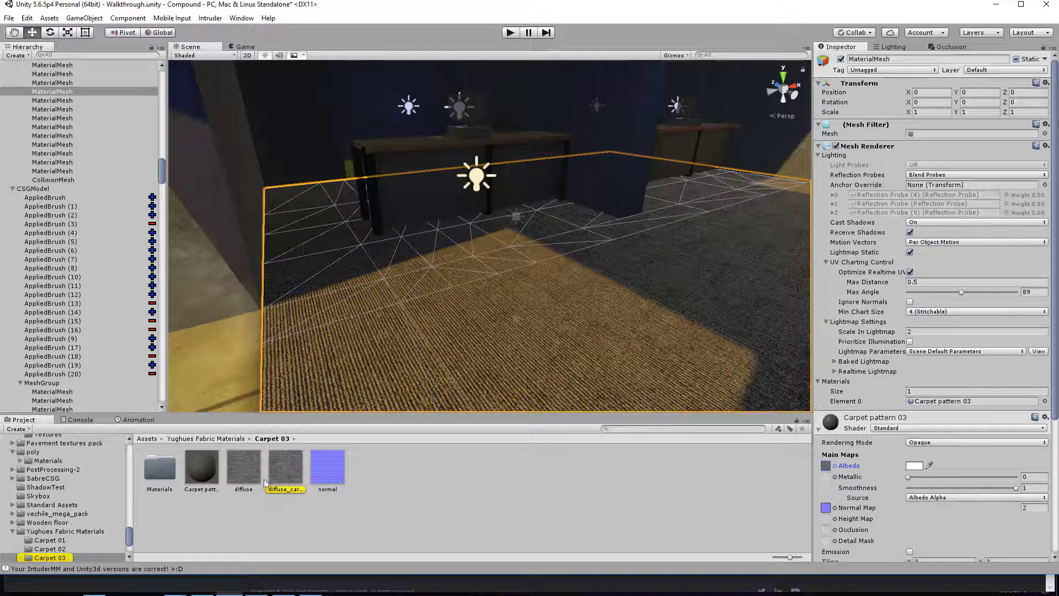
Try the plain diffuse texture as the carpet material's albedo and test low and high smoothness values, ending at about 0.194.
drag(243, 468, 826, 467)
click(914, 489)
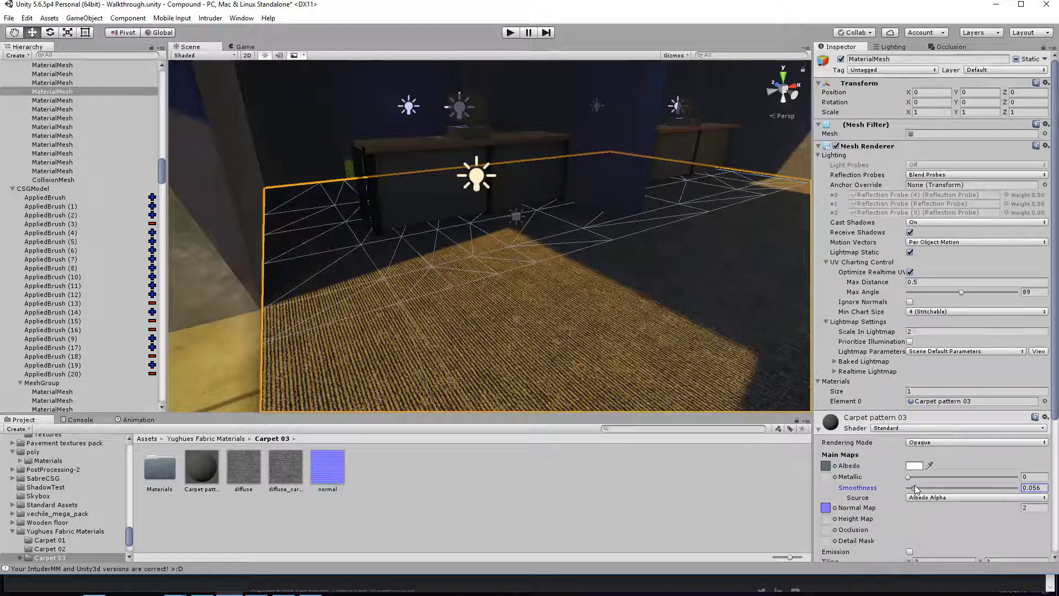
drag(920, 489, 990, 490)
right_drag(447, 324, 518, 256)
drag(966, 489, 931, 485)
Reassign the diffuse_car... texture as the carpet material's albedo and set its smoothness to 0.22.
drag(281, 477, 827, 470)
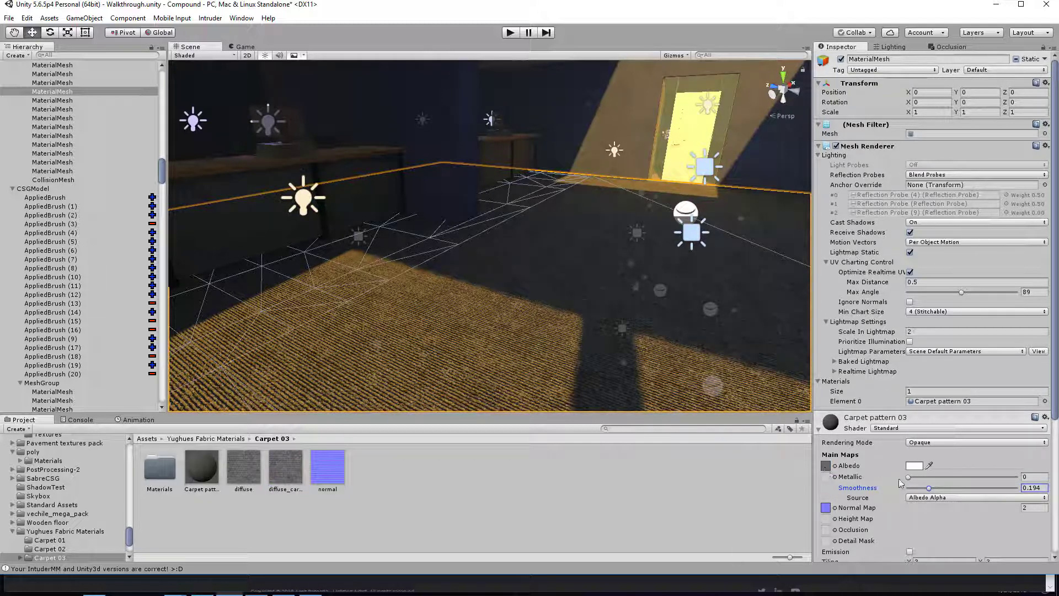
mouse_move(939, 488)
mouse_down()
mouse_move(912, 484)
mouse_move(933, 484)
mouse_up()
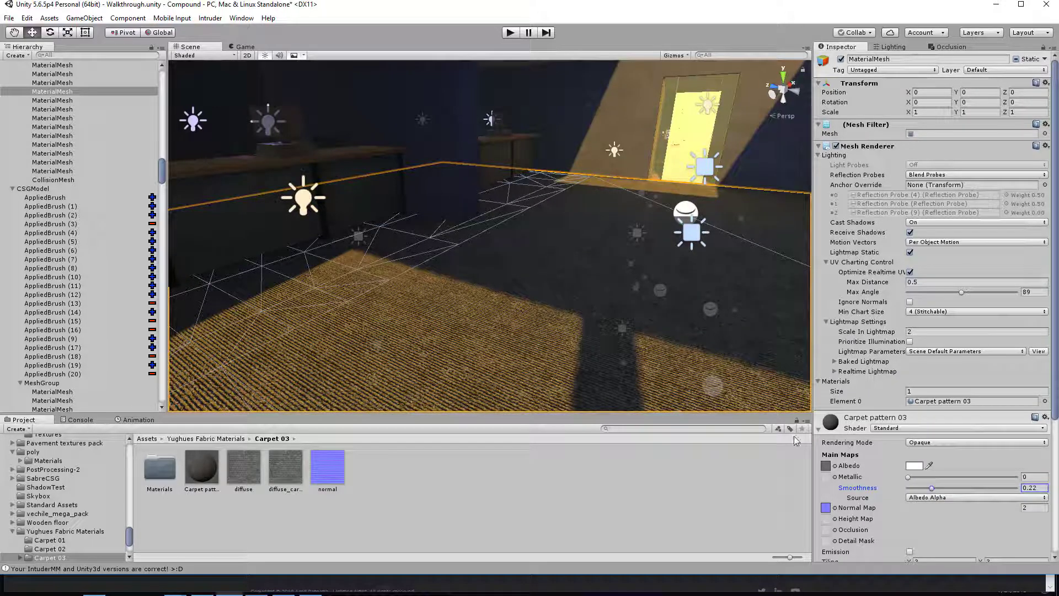
Tour the compound's interior, examining the orange Spotlight (4), the projector screen's emission settings, and the lighting in the surrounding rooms.
right_drag(508, 331, 307, 272)
click(307, 267)
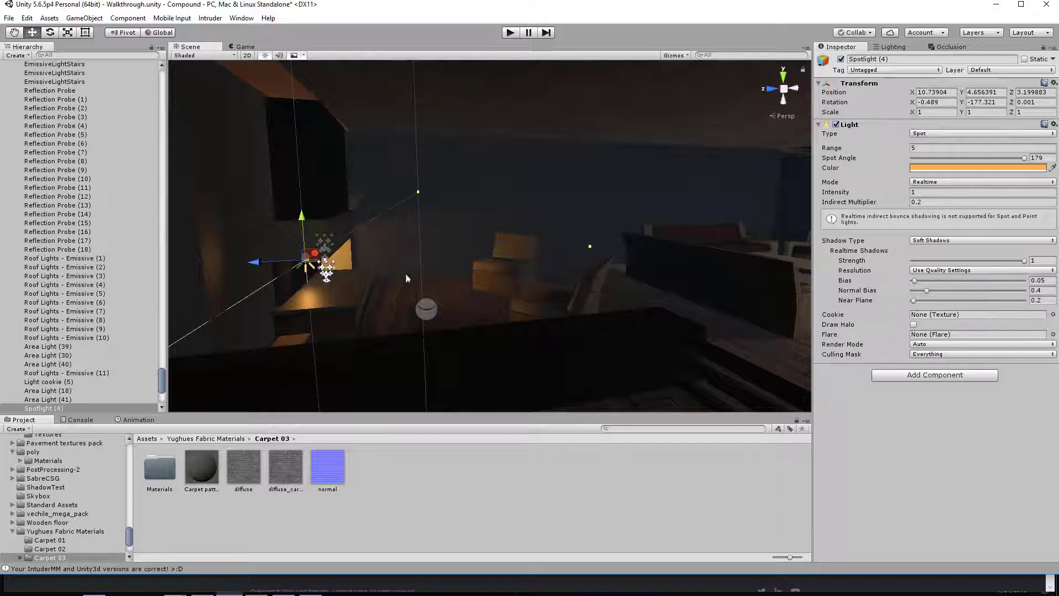
right_drag(407, 278, 307, 251)
click(584, 245)
right_drag(584, 246, 509, 229)
click(509, 229)
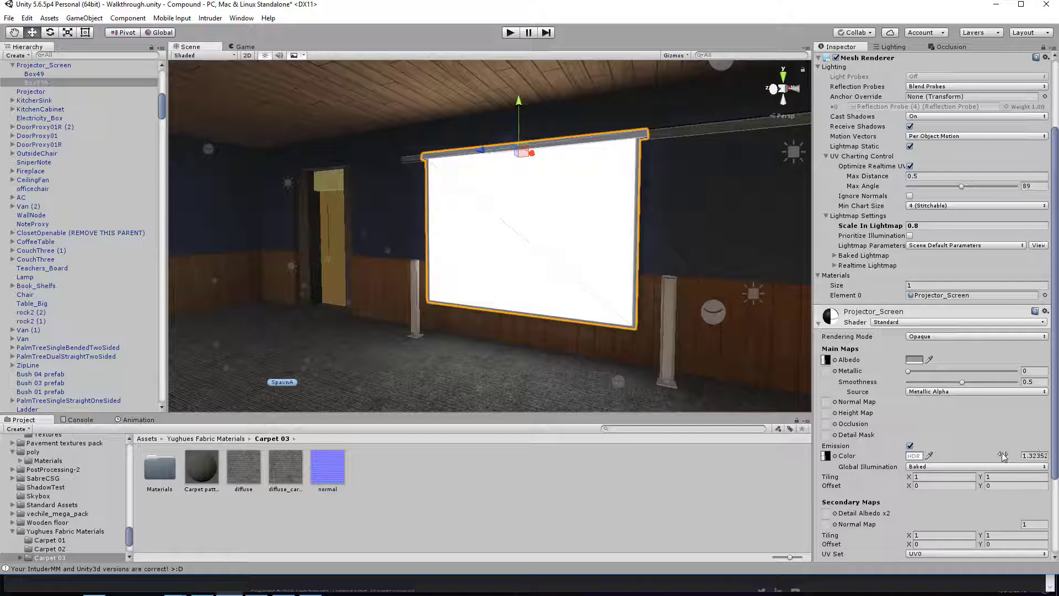
right_drag(584, 282, 426, 278)
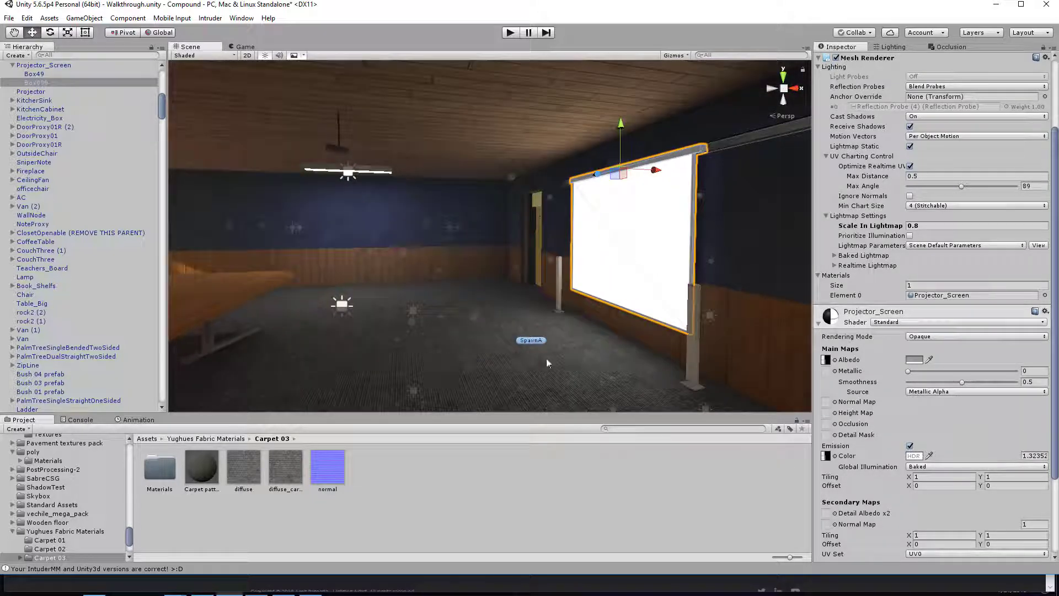
right_drag(548, 363, 530, 236)
key(s)
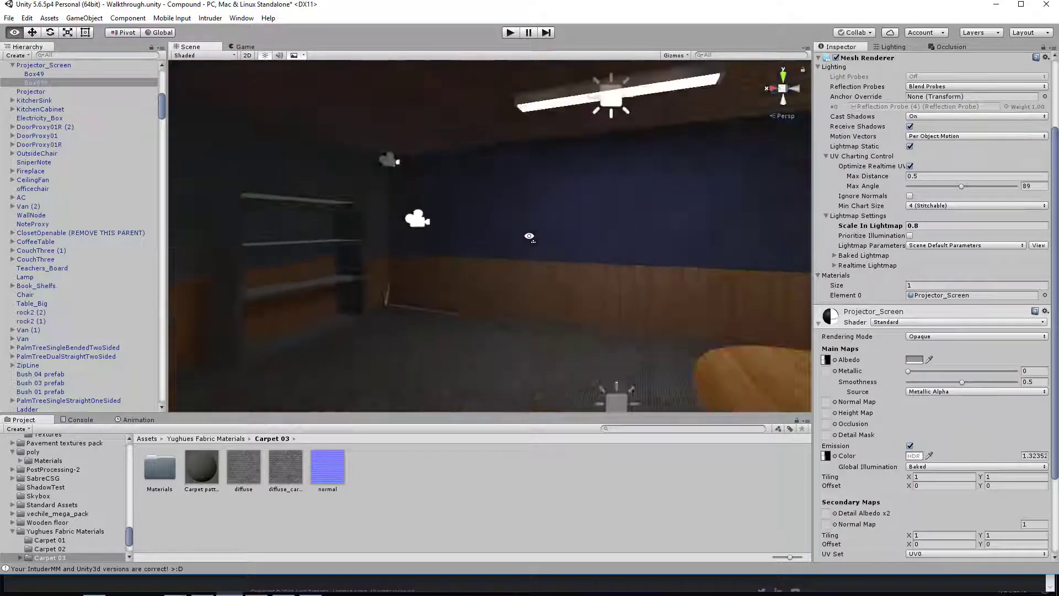
scroll(495, 303, up, 3)
right_drag(495, 302, 501, 272)
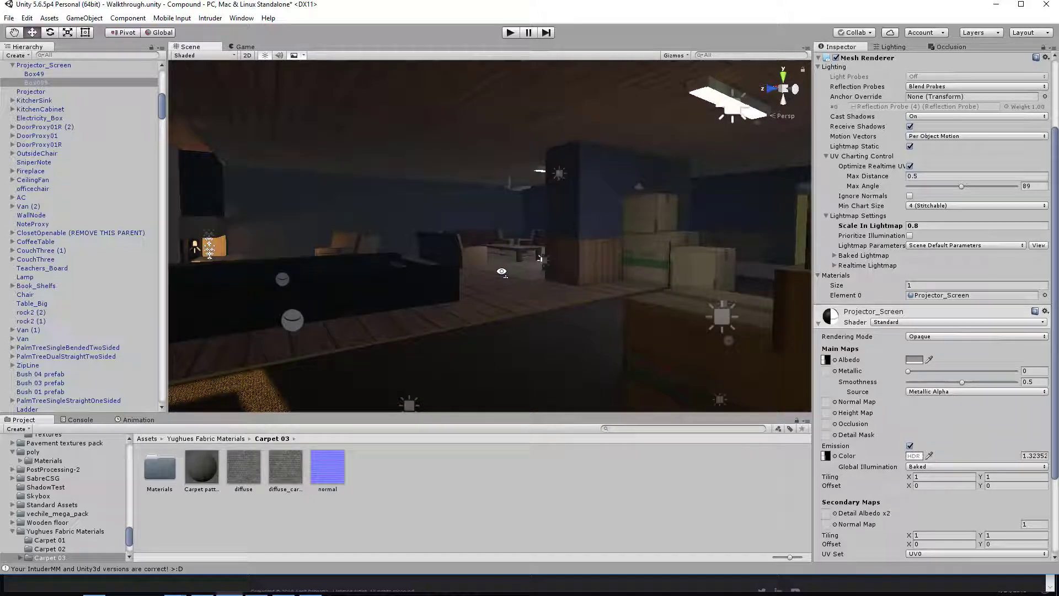